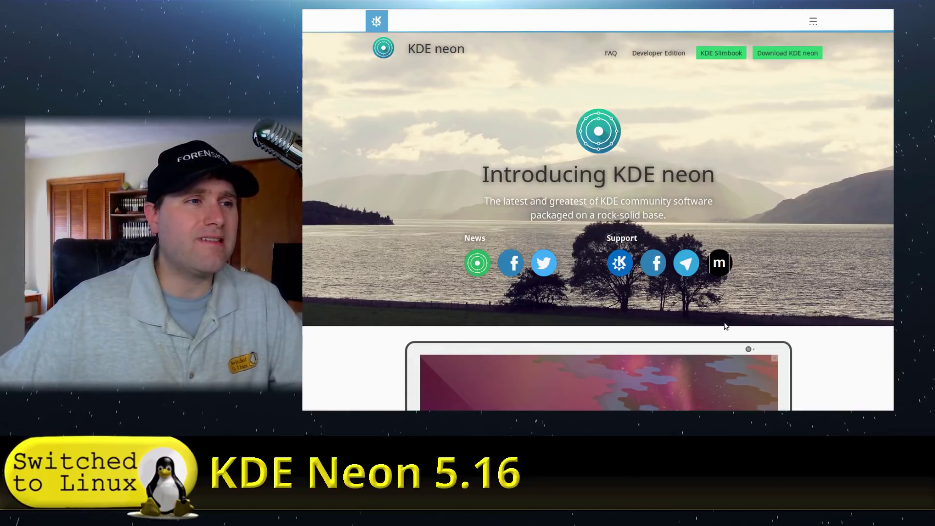
# - Go to the KDE neon FAQ page from the site header
pyautogui.click(610, 53)
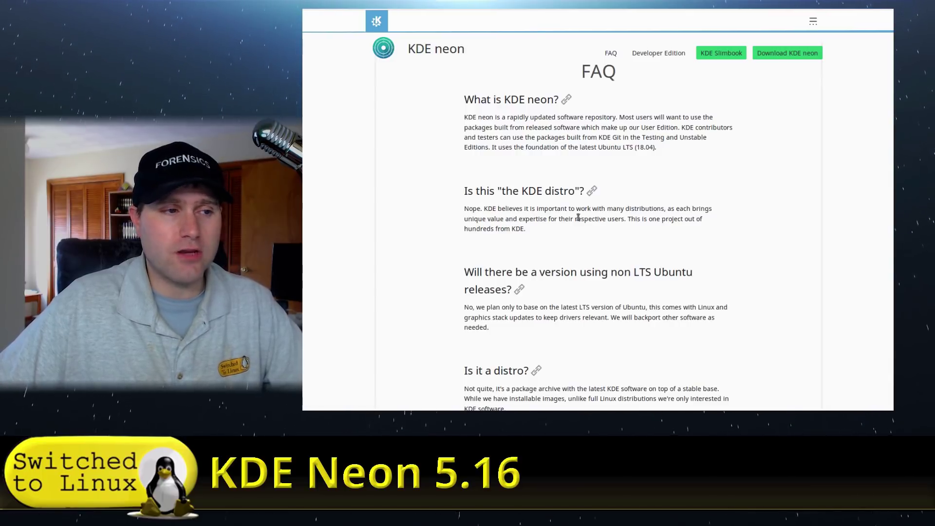
# - Highlight the start of the 'Is it a distro?' answer, then return to the KDE neon home page
pyautogui.scroll(-3, 741, 223)
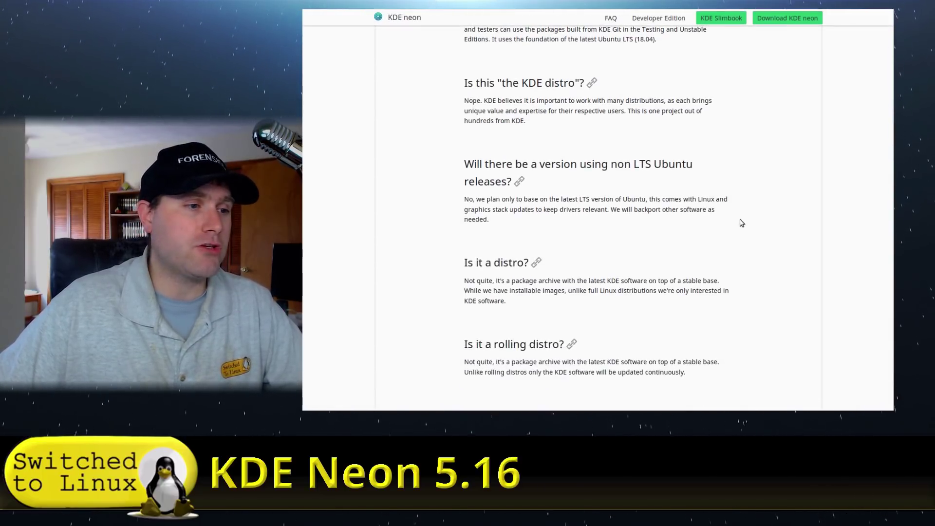
pyautogui.moveTo(464, 281); pyautogui.dragTo(509, 292)
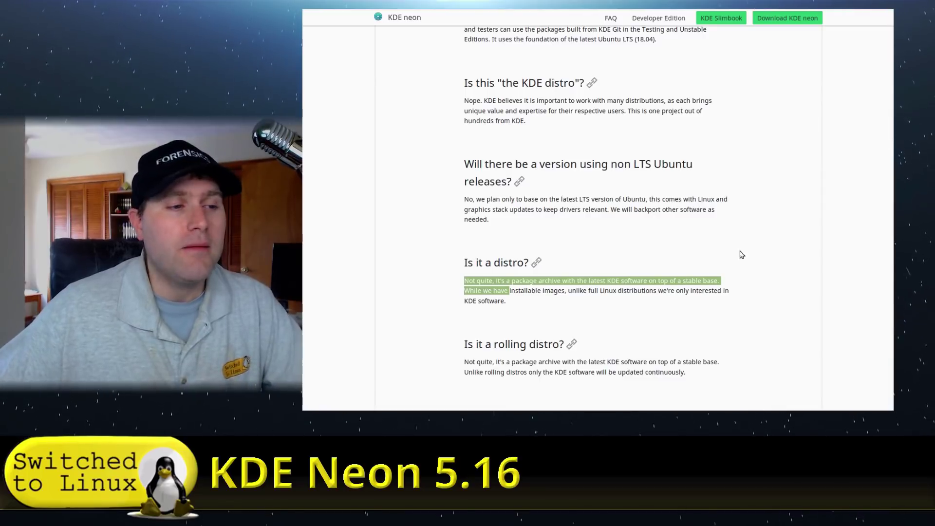
pyautogui.scroll(4, 726, 289)
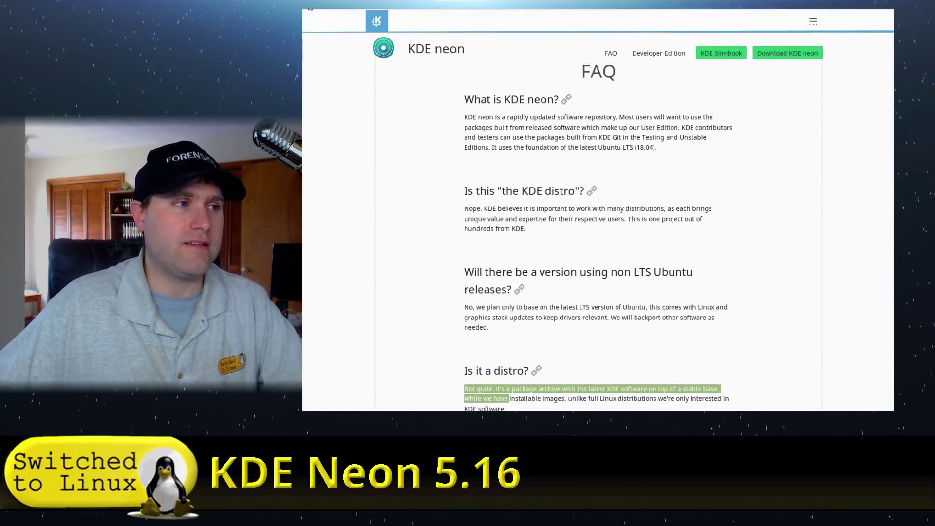
pyautogui.click(309, 9)
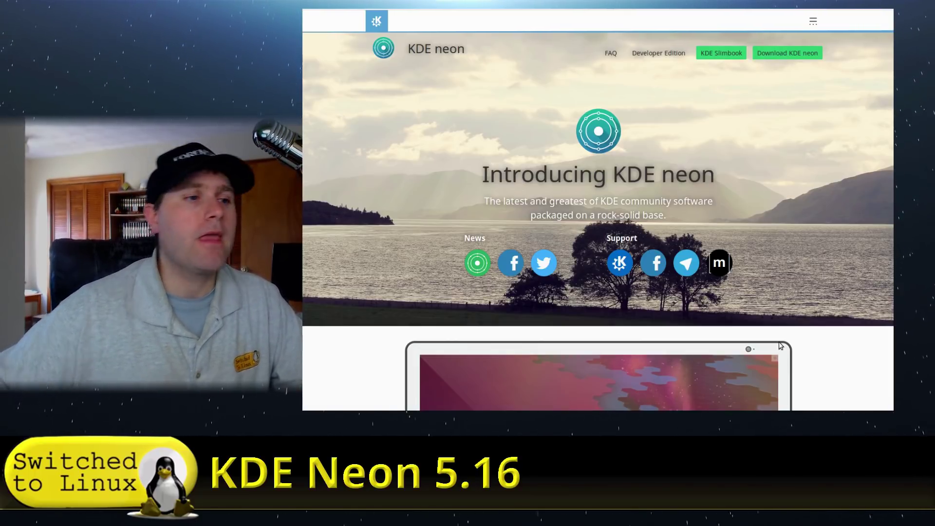
pyautogui.scroll(-5, 742, 136)
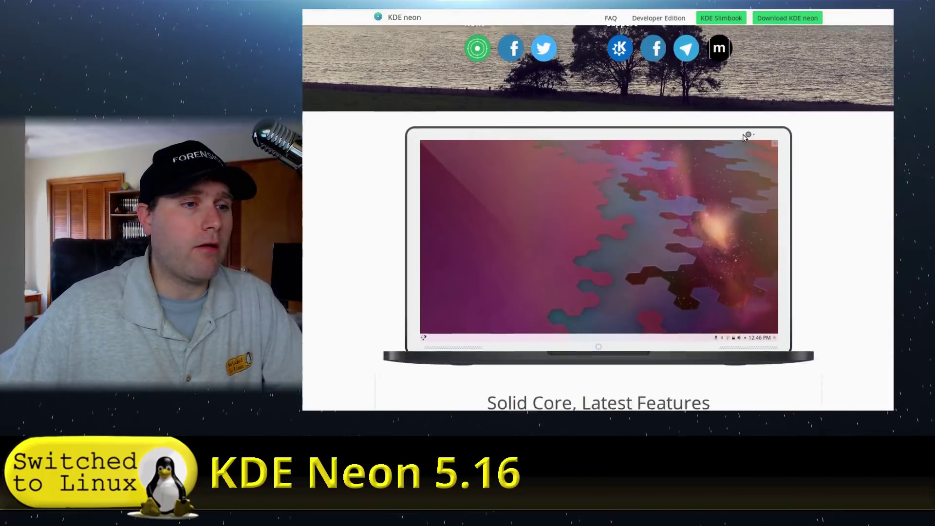
pyautogui.scroll(-3, 744, 136)
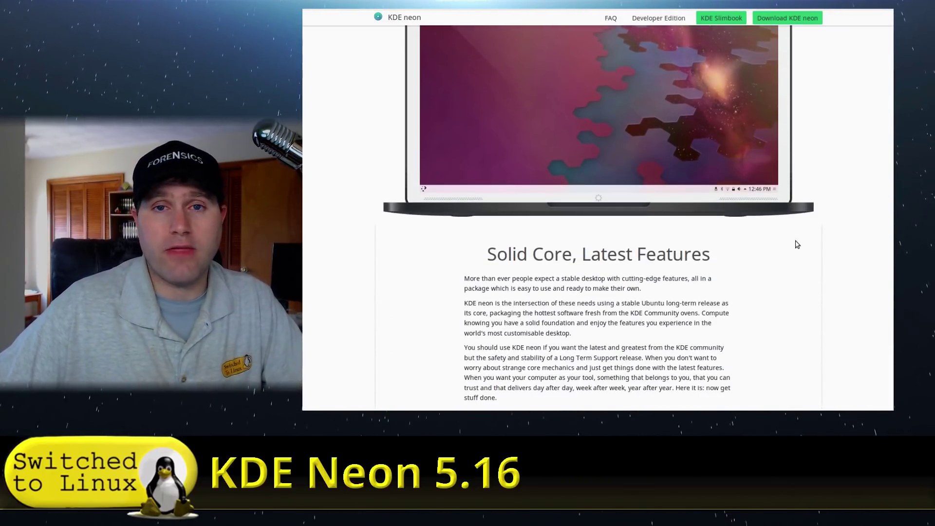
pyautogui.scroll(3, 797, 244)
pyautogui.scroll(5, 797, 244)
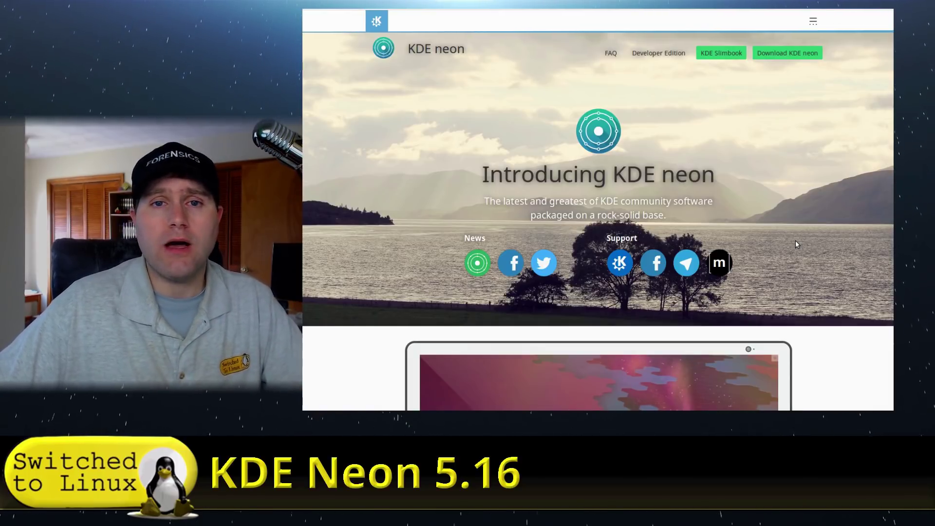
pyautogui.click(711, 53)
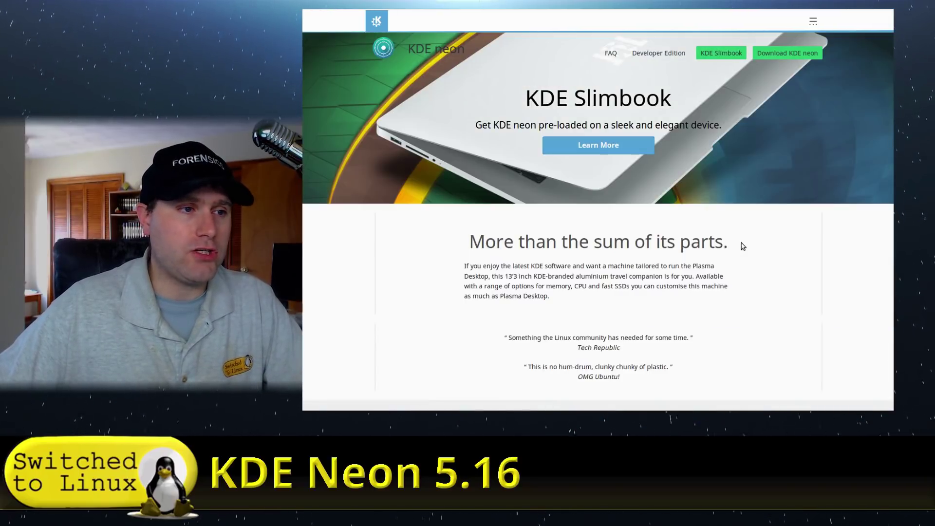
# - Look over the KDE Slimbook page and follow Learn More to the maker's site
pyautogui.scroll(-3, 841, 285)
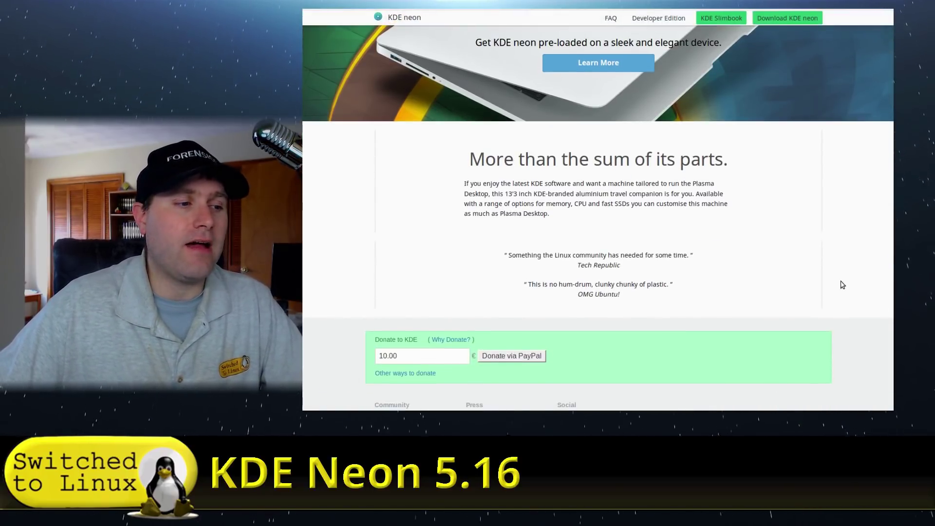
pyautogui.scroll(3, 842, 284)
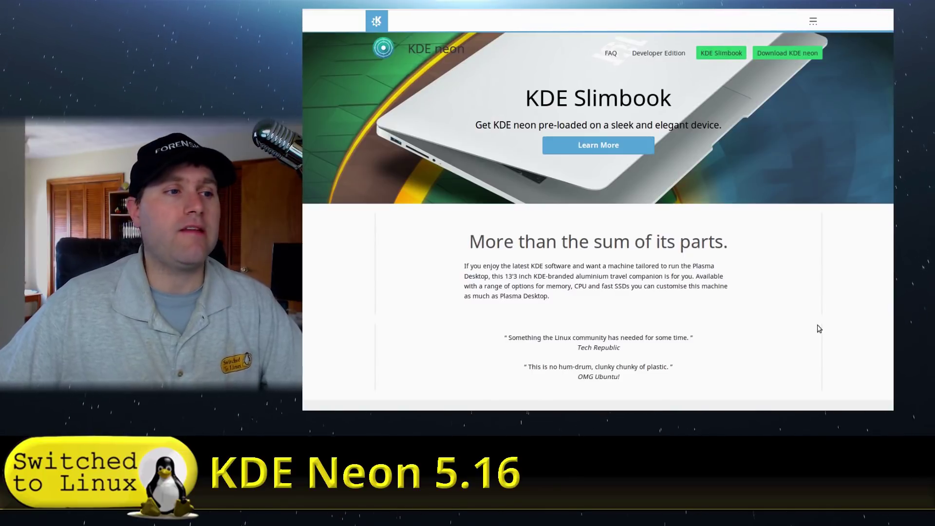
pyautogui.click(606, 147)
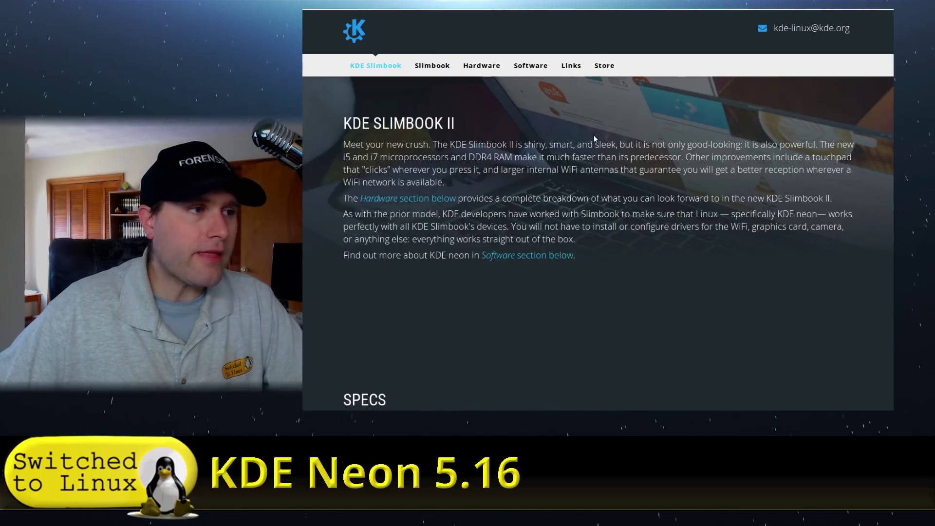
# - Scroll through the Slimbook specs, then go to the KDE neon download page
pyautogui.scroll(-6, 501, 189)
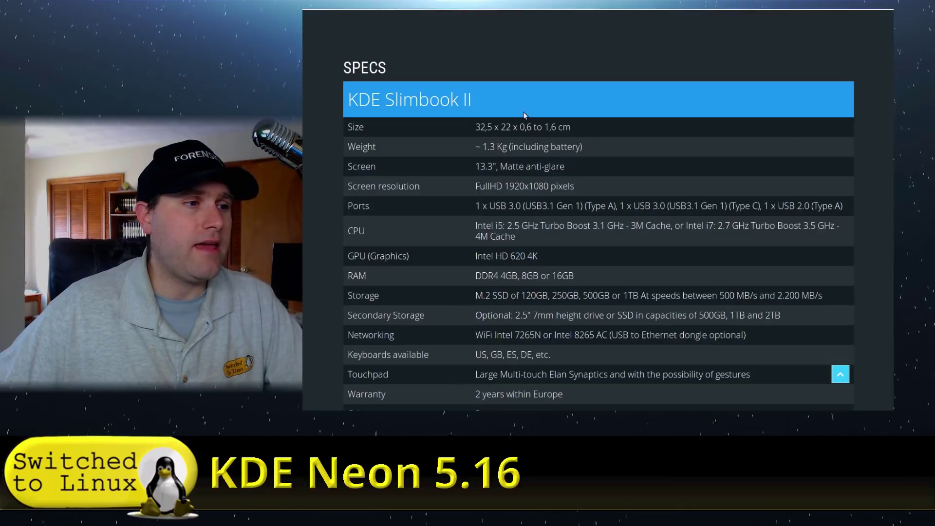
pyautogui.scroll(-3, 537, 186)
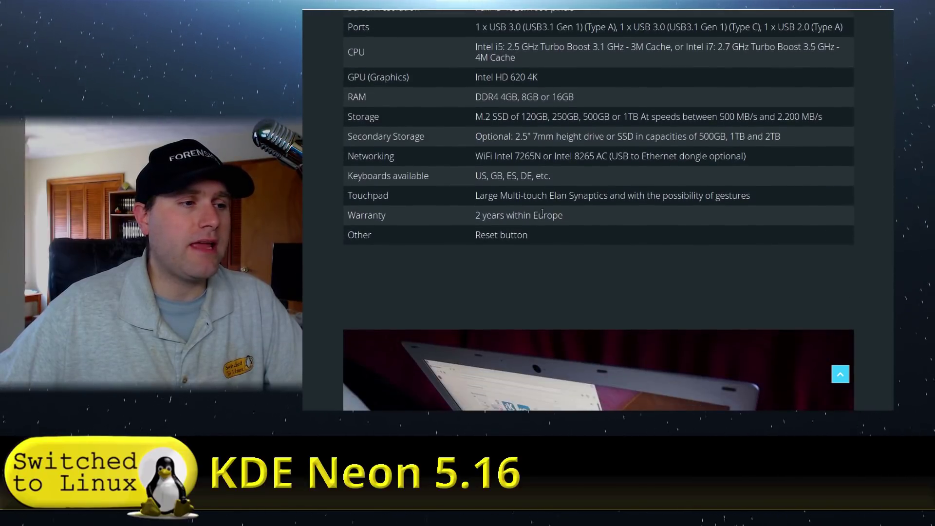
pyautogui.scroll(-10, 542, 213)
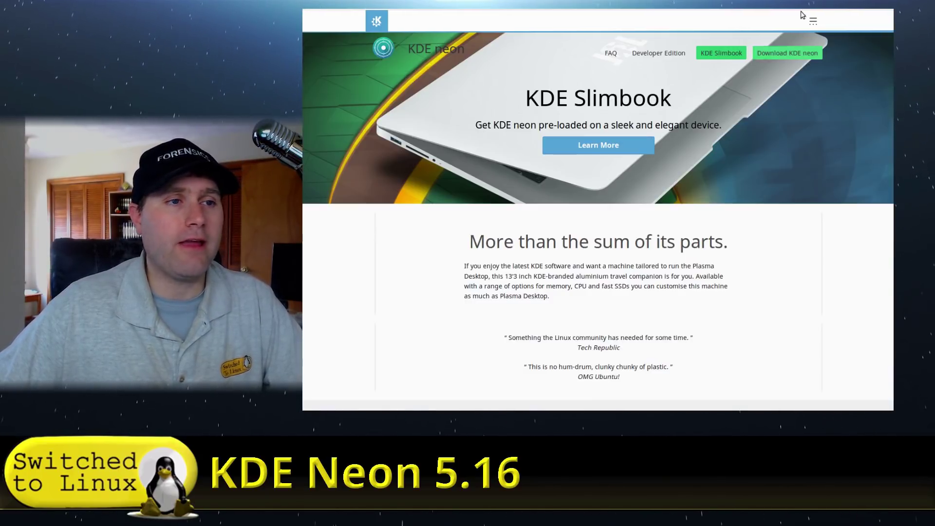
pyautogui.click(787, 53)
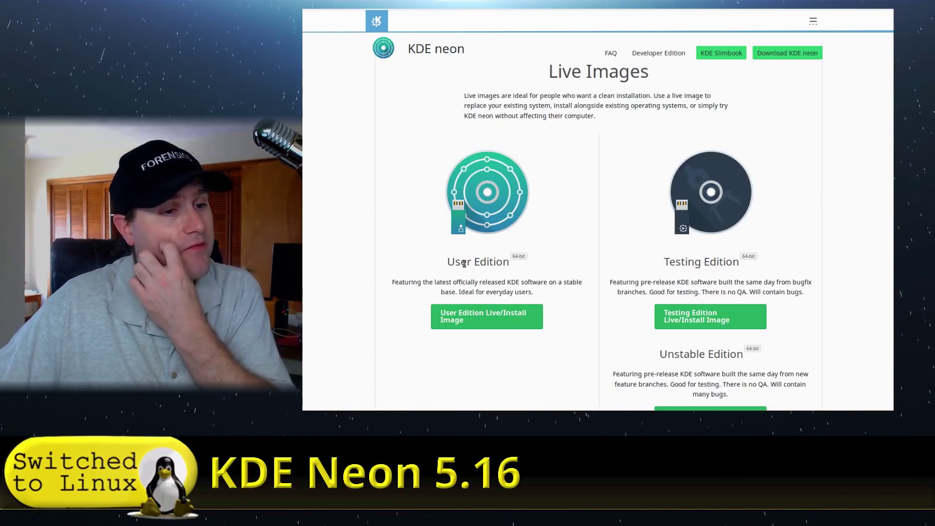
# - Browse the Live Images section and open the User Edition Live/Install Image folder
pyautogui.scroll(-3, 802, 274)
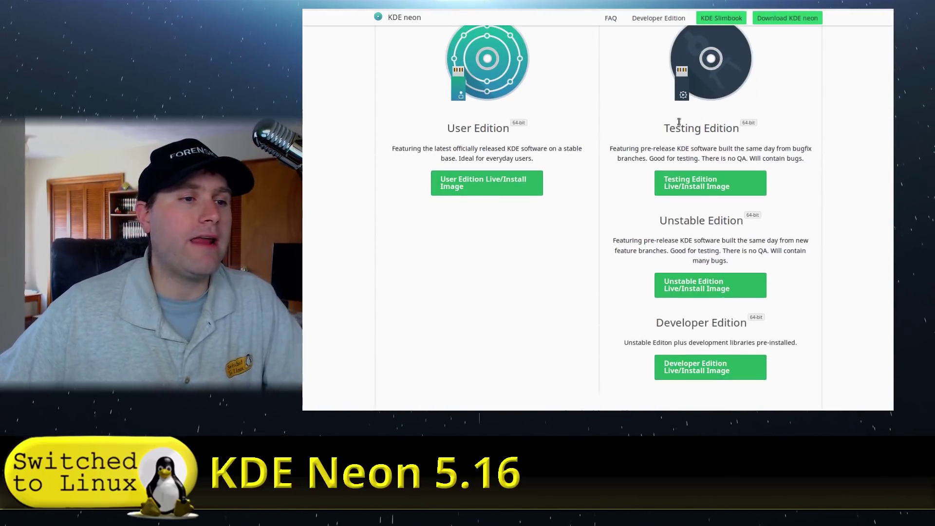
pyautogui.scroll(-1, 758, 198)
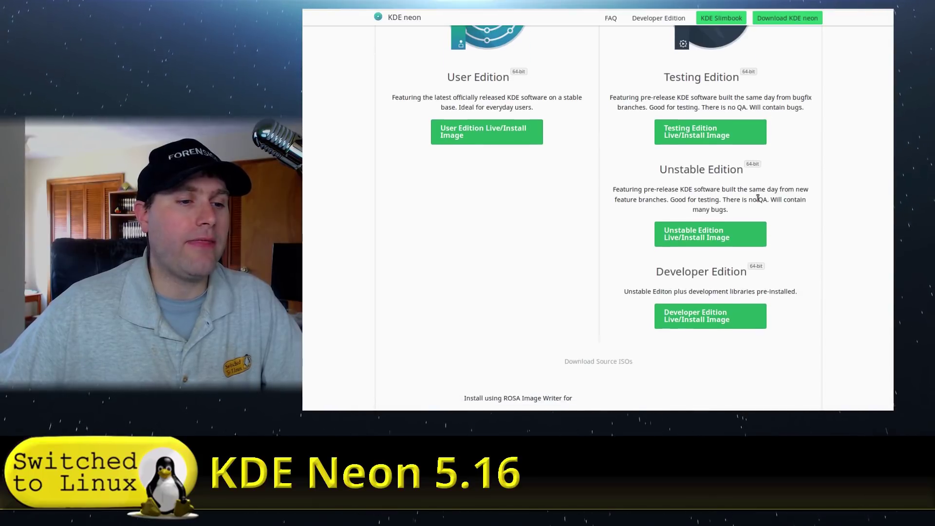
pyautogui.scroll(-3, 681, 292)
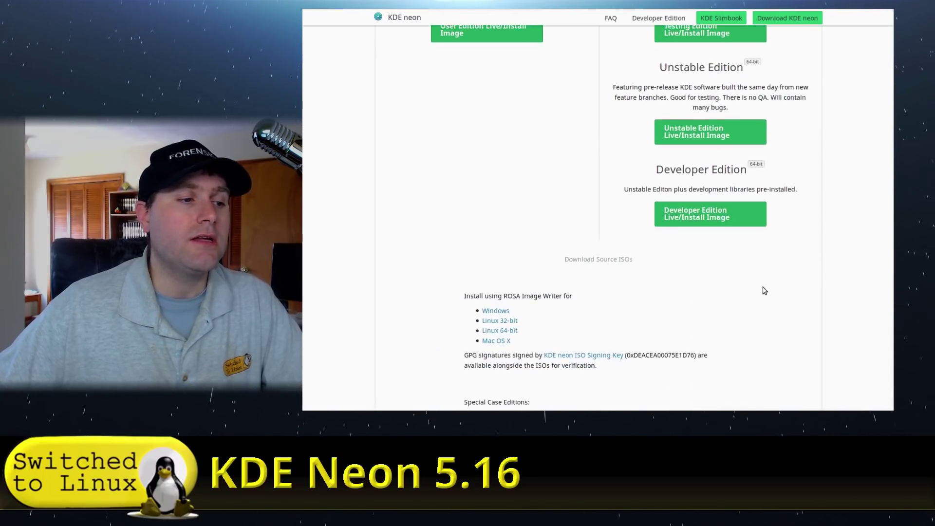
pyautogui.scroll(2, 763, 290)
pyautogui.scroll(-2, 763, 290)
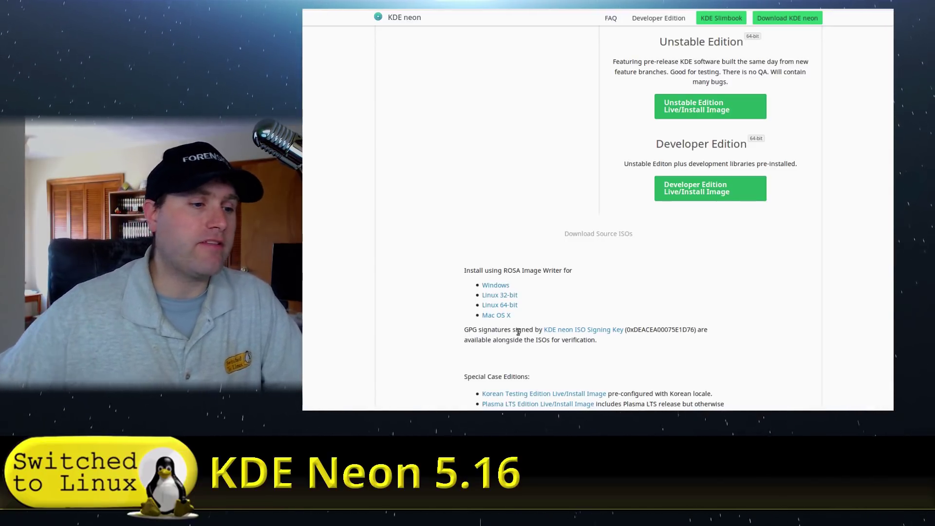
pyautogui.scroll(-3, 566, 270)
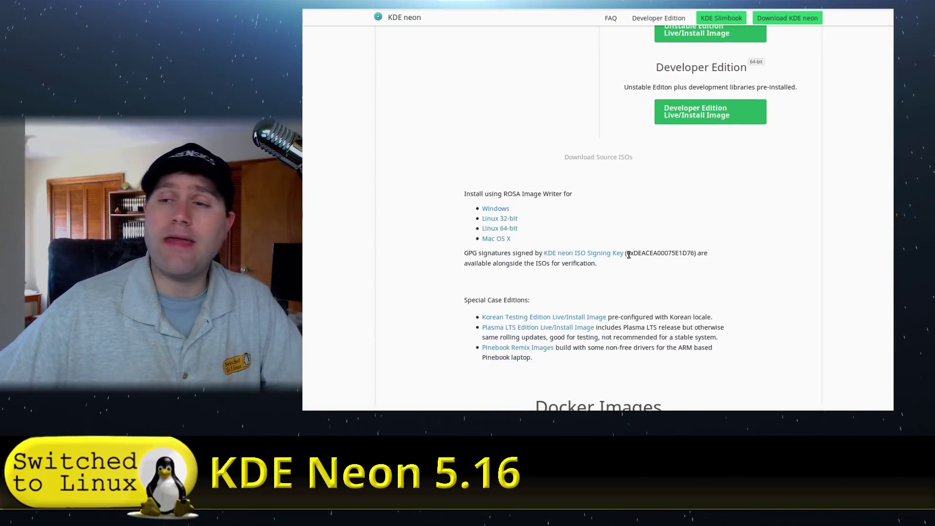
pyautogui.scroll(5, 627, 258)
pyautogui.scroll(3, 627, 258)
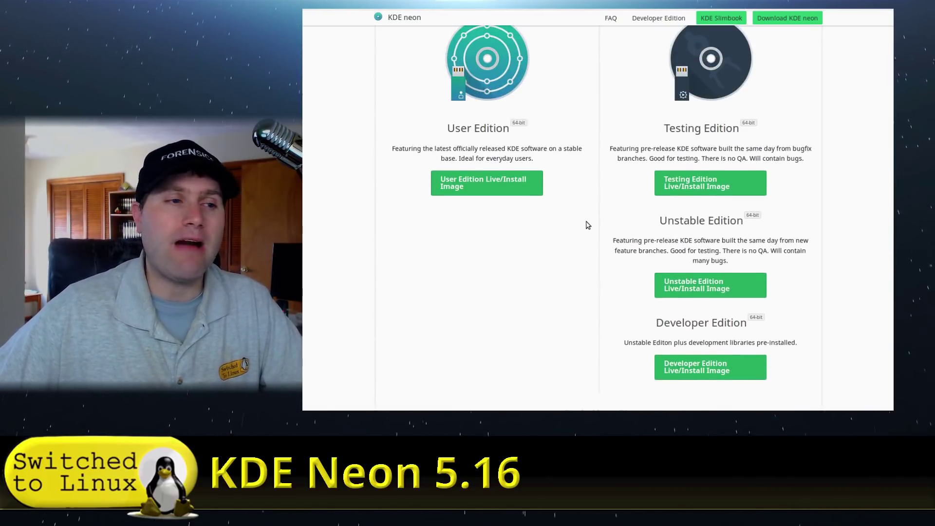
pyautogui.scroll(1, 587, 225)
pyautogui.click(455, 205)
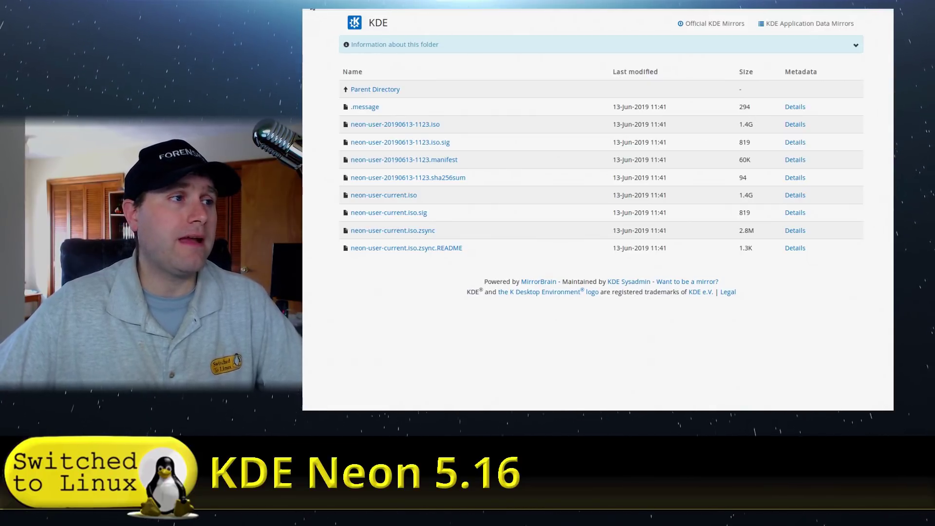
# - Go back from the neon-user mirror listing to the KDE neon download page
pyautogui.click(312, 8)
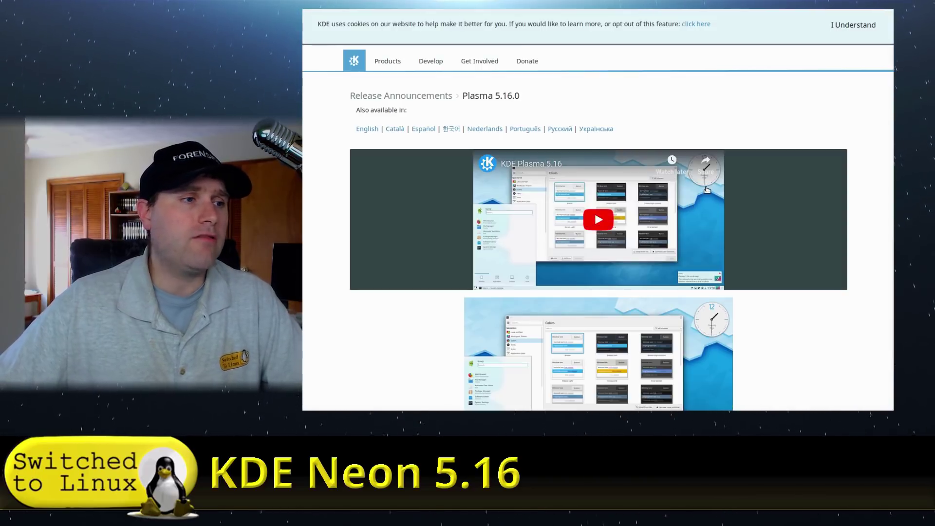
# - Scroll the Plasma 5.16 announcement down to Live Images, Package Downloads and Feedback
pyautogui.scroll(-2, 733, 173)
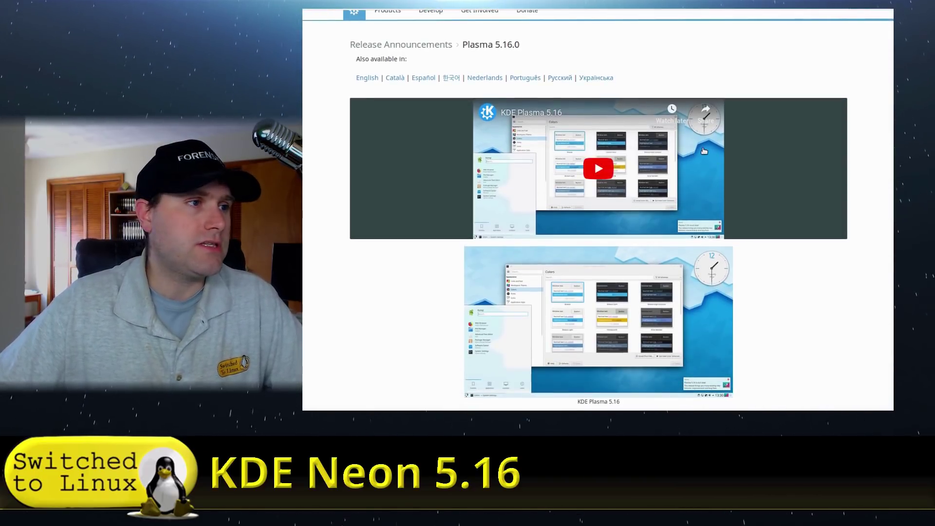
pyautogui.scroll(-10, 635, 145)
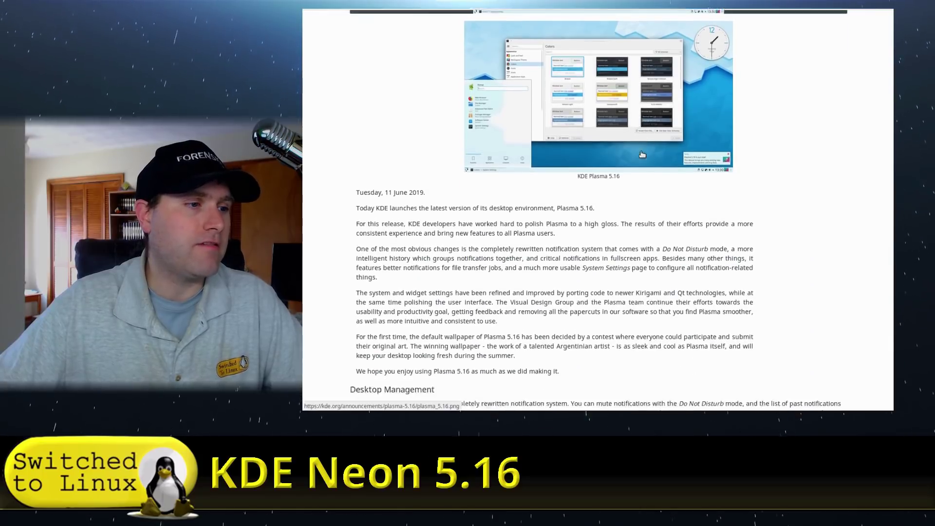
pyautogui.scroll(-10, 672, 167)
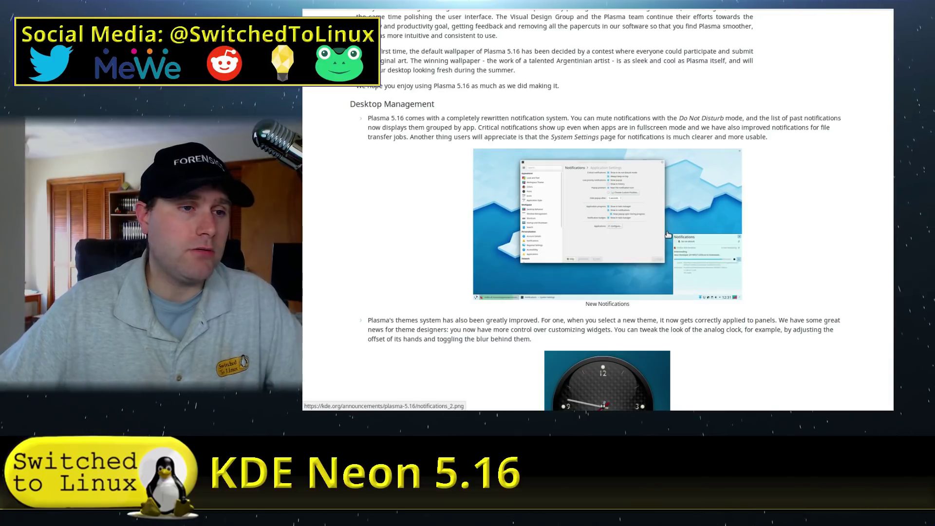
pyautogui.scroll(-4, 666, 234)
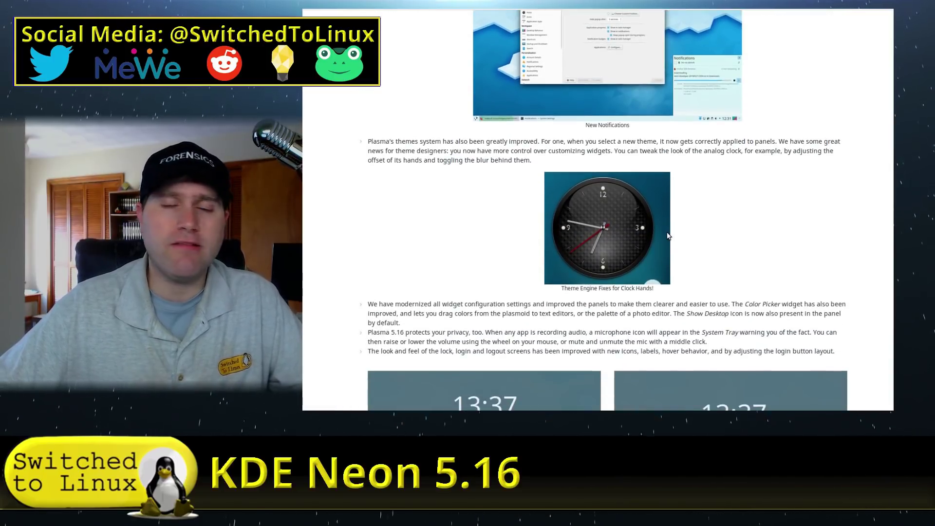
pyautogui.scroll(-1, 668, 235)
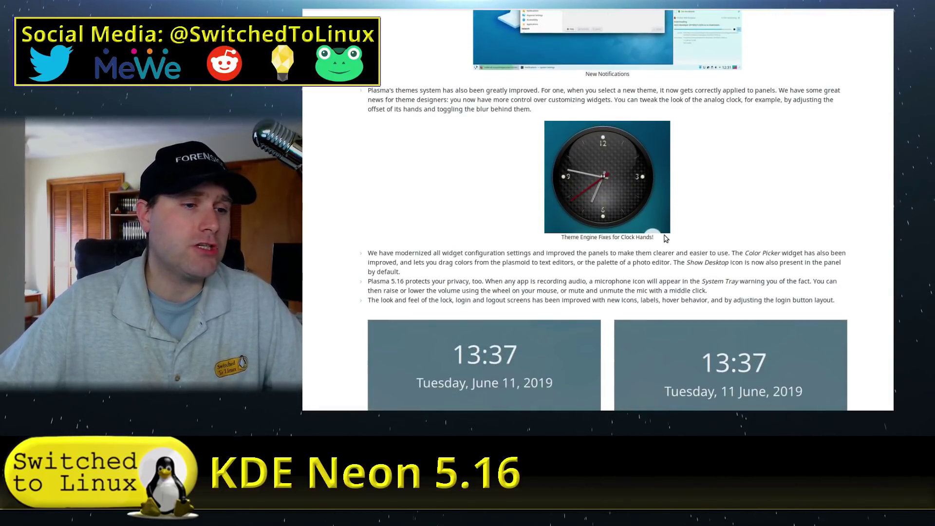
pyautogui.scroll(-5, 714, 255)
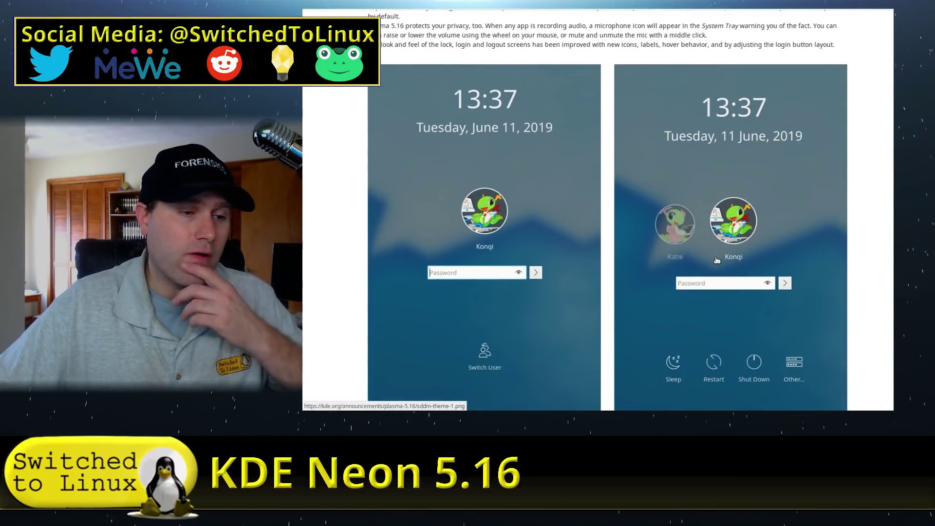
pyautogui.scroll(-6, 717, 259)
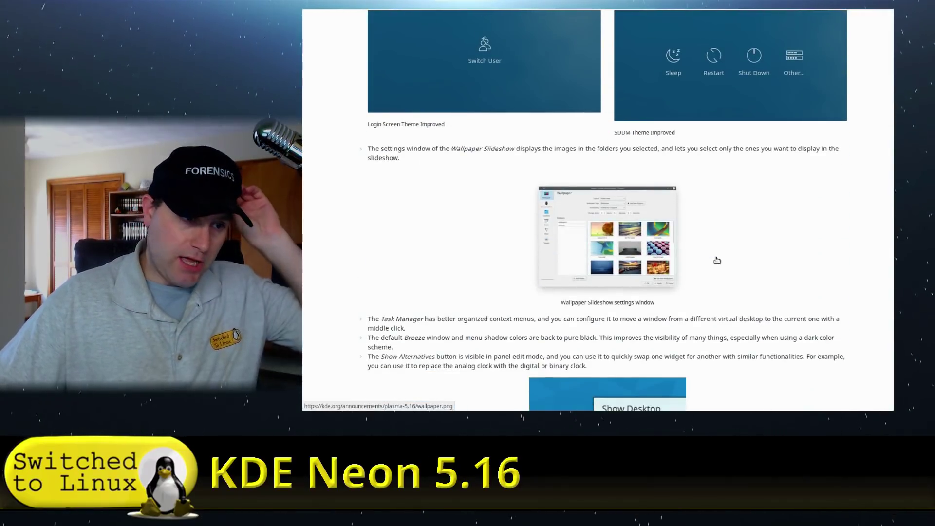
pyautogui.scroll(-3, 717, 260)
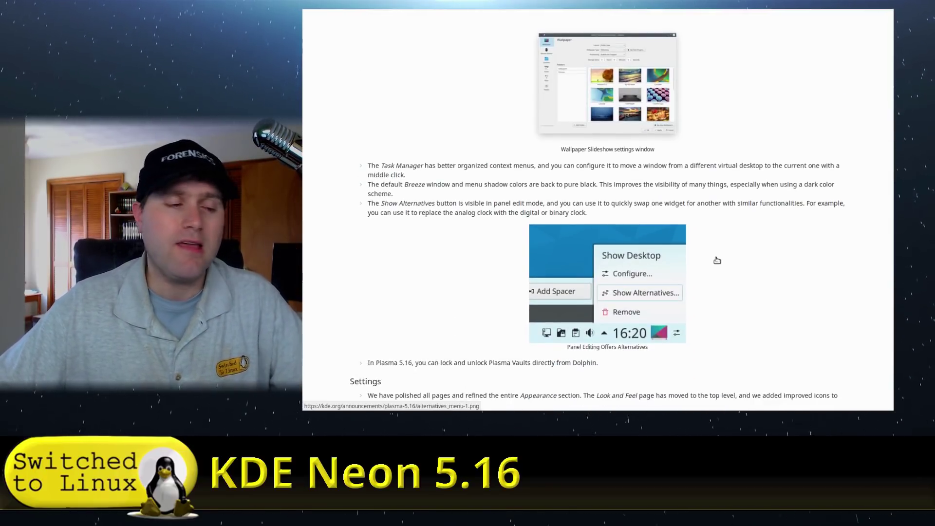
pyautogui.scroll(-1, 717, 260)
pyautogui.scroll(-5, 716, 260)
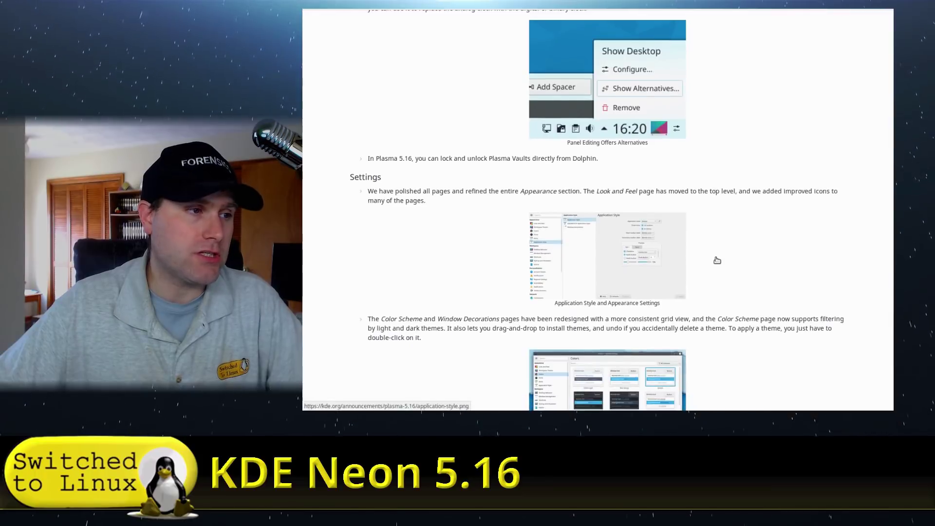
pyautogui.scroll(-1, 717, 260)
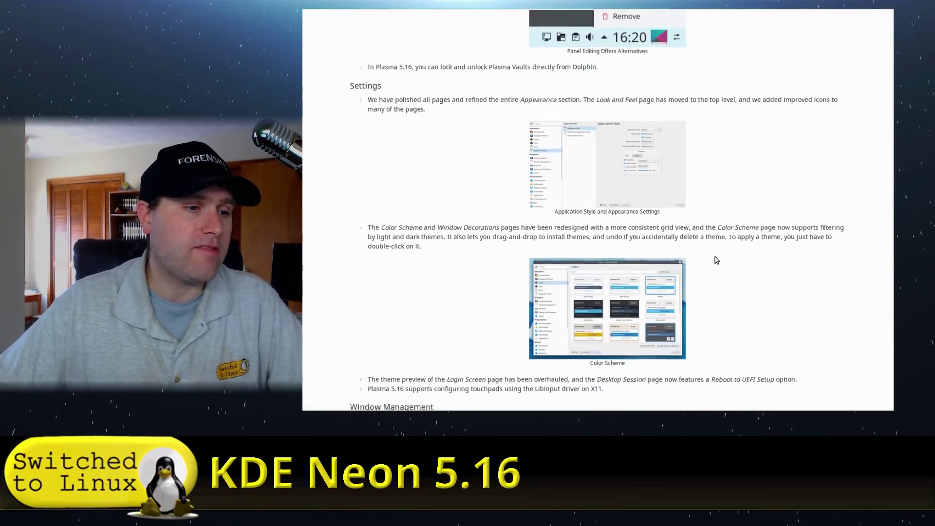
pyautogui.scroll(-3, 701, 231)
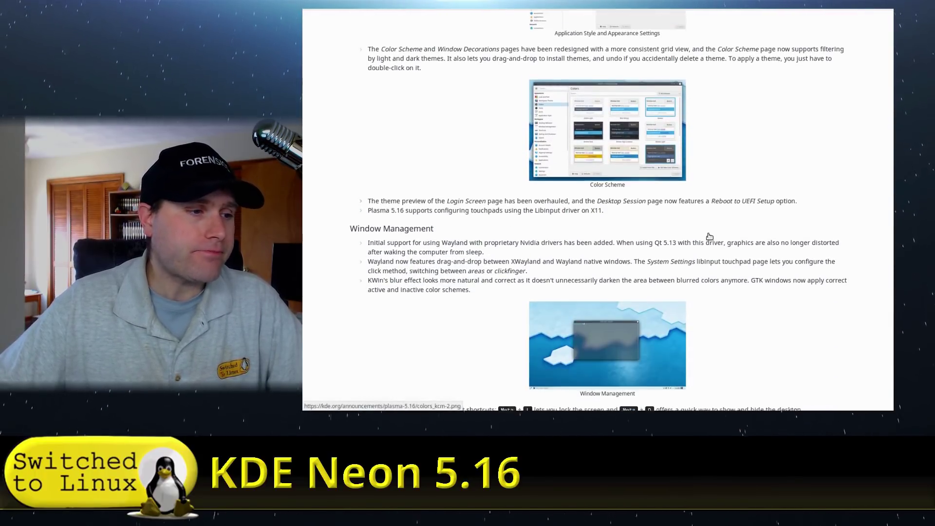
pyautogui.scroll(-2, 494, 234)
pyautogui.scroll(-3, 457, 251)
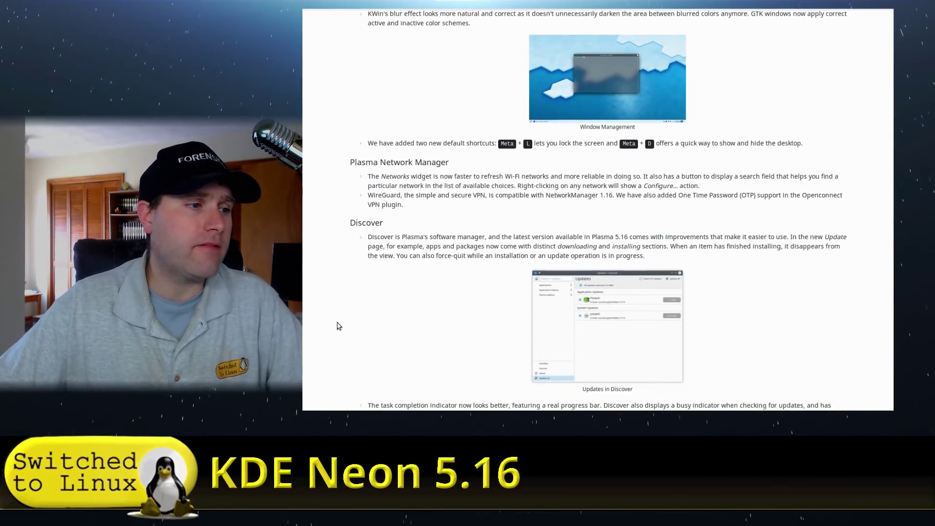
pyautogui.scroll(-2, 633, 210)
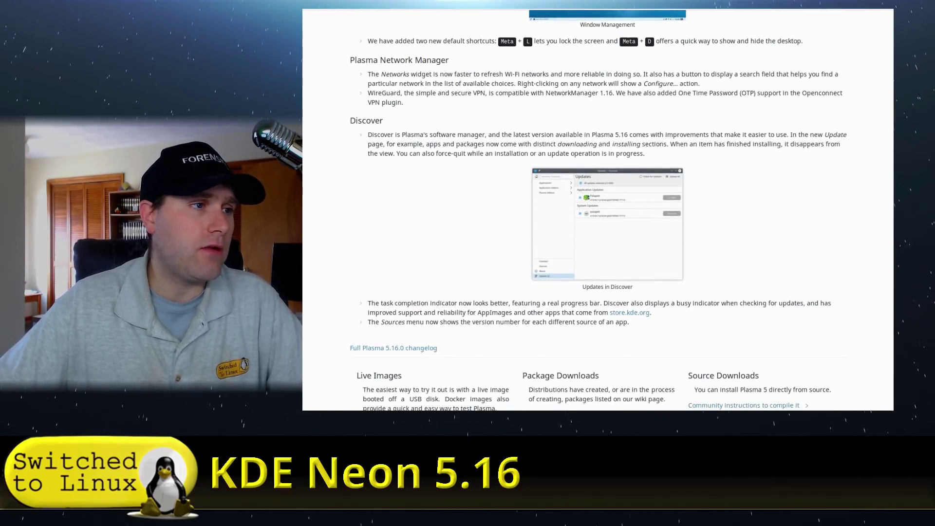
pyautogui.scroll(-3, 416, 359)
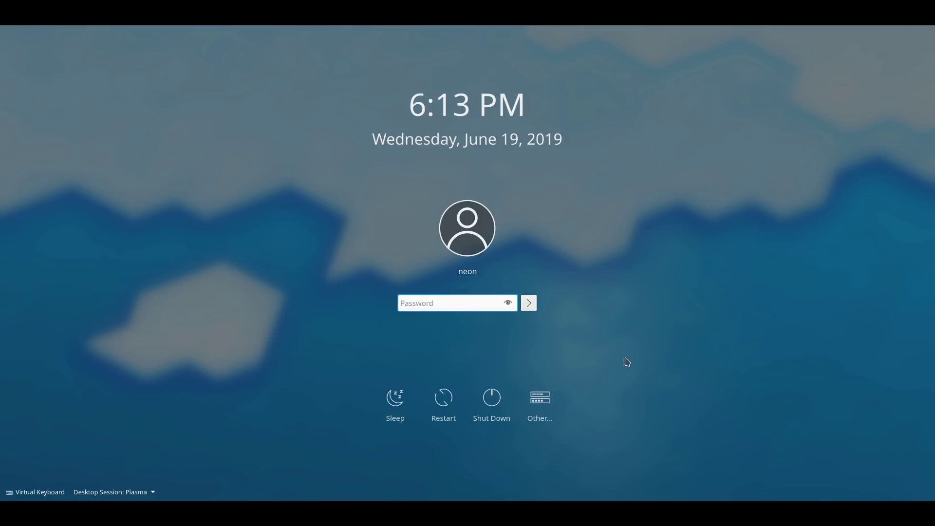
# - Return to the user list, enter the user's password and keep the Plasma session
pyautogui.click(544, 405)
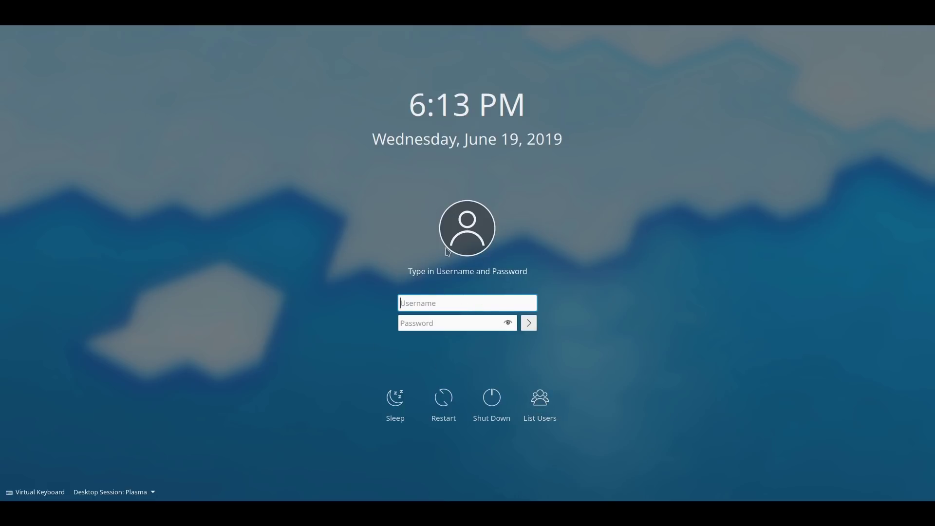
pyautogui.click(541, 399)
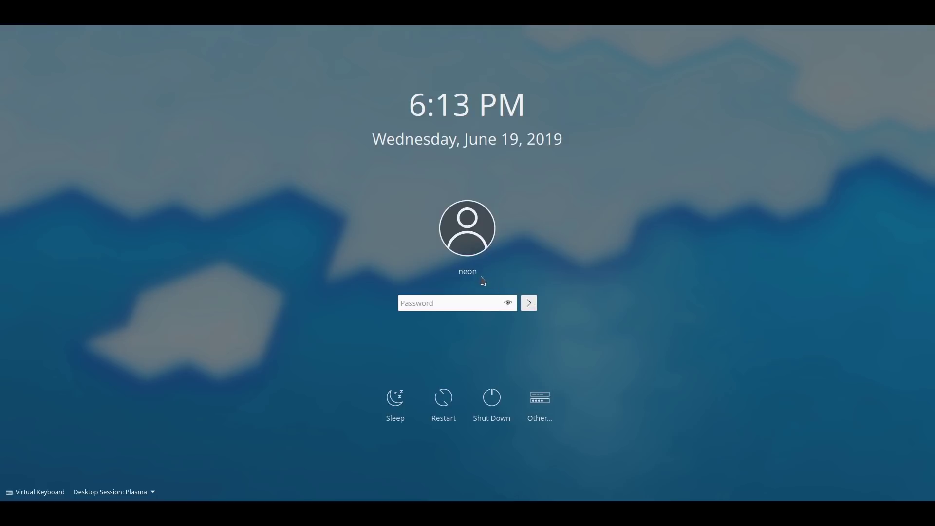
pyautogui.click(443, 303)
pyautogui.write('••••')
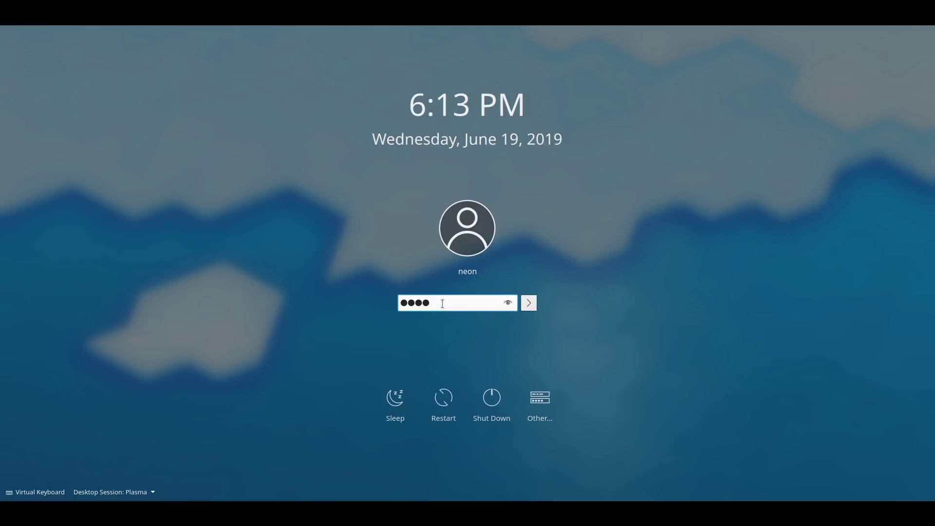
pyautogui.click(148, 493)
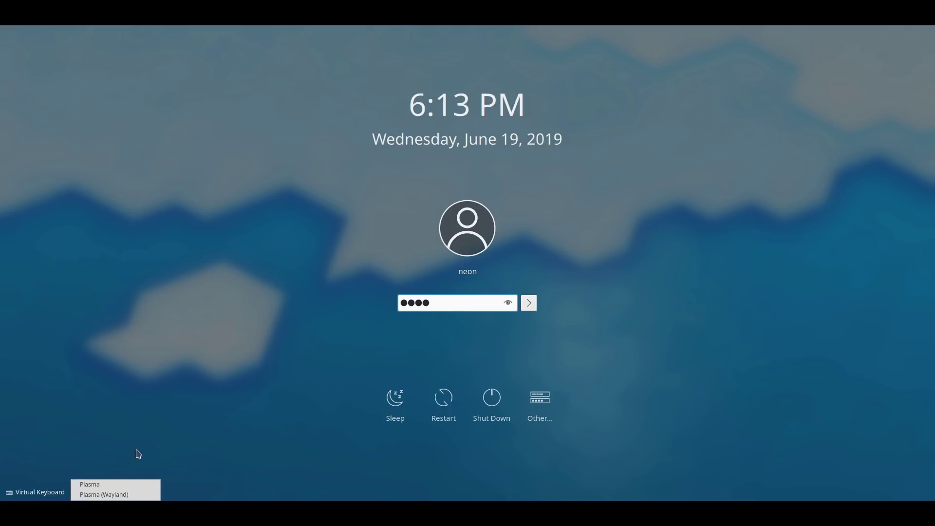
pyautogui.click(164, 426)
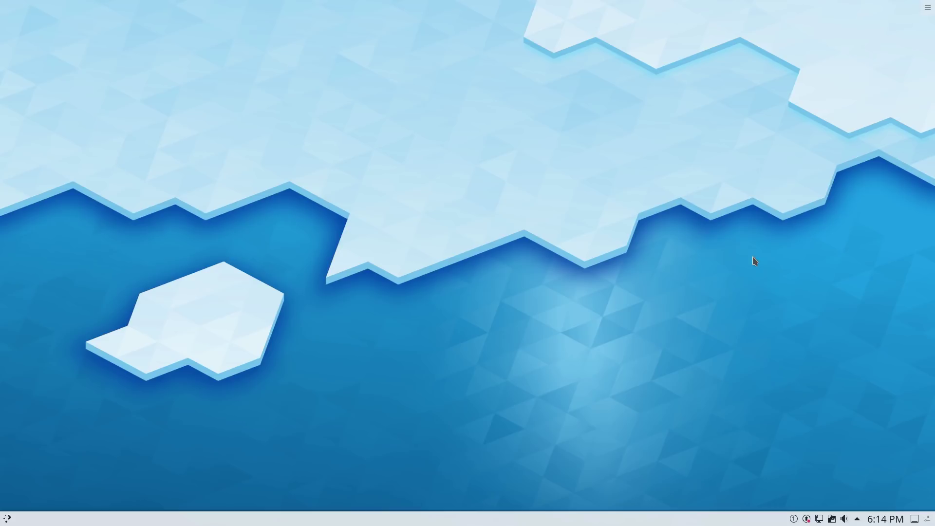
# - Open the Kickoff application launcher at the bottom-left of the panel
pyautogui.click(7, 517)
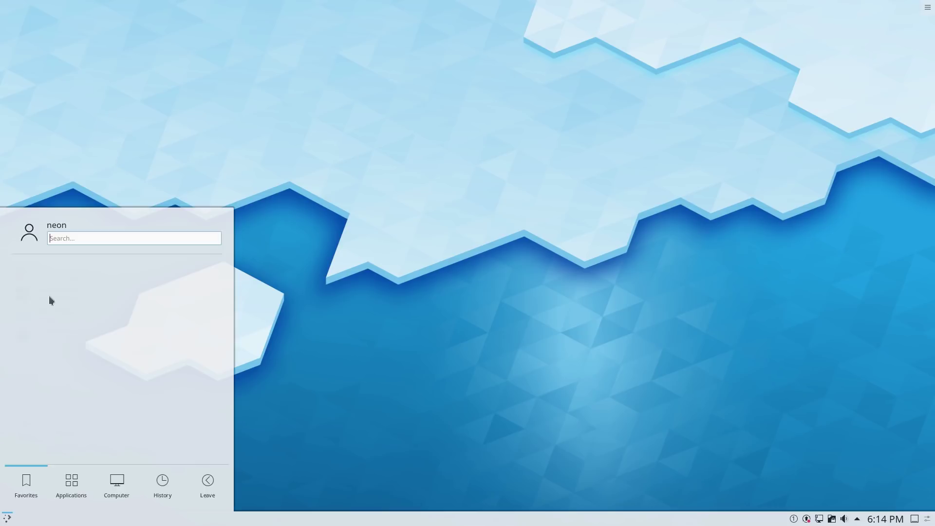
# - Launch Dolphin, centre its window and shrink the folder icons to the smallest size
pyautogui.click(57, 315)
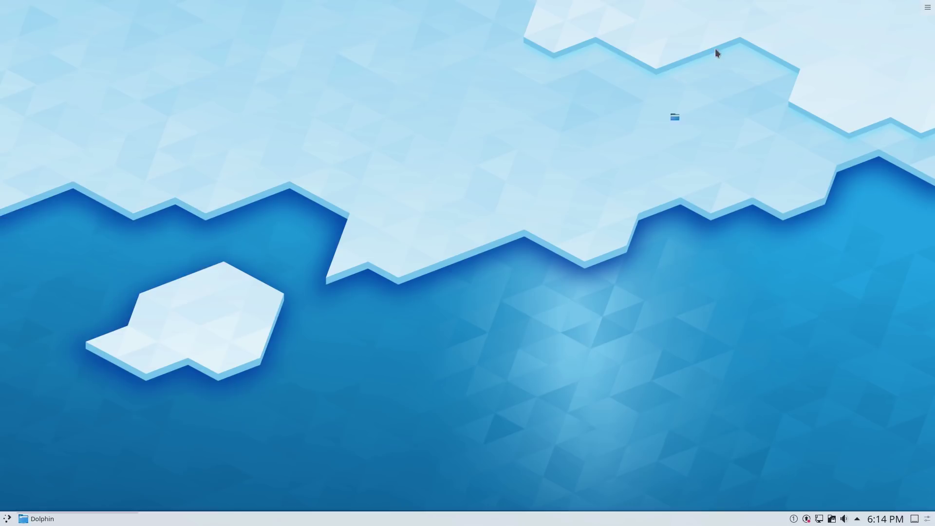
pyautogui.moveTo(271, 24); pyautogui.dragTo(574, 103)
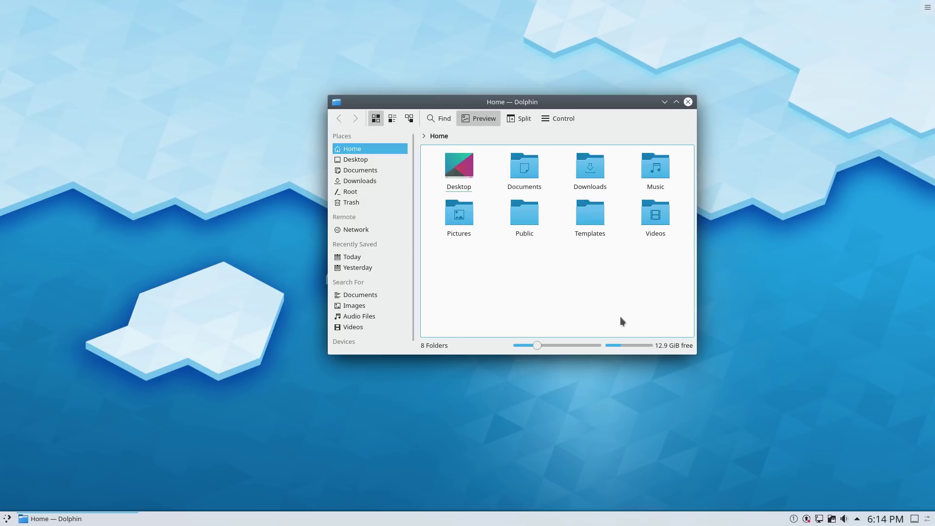
pyautogui.moveTo(537, 346)
pyautogui.mouseDown()
pyautogui.moveTo(507, 353)
pyautogui.moveTo(625, 360)
pyautogui.moveTo(536, 351)
pyautogui.mouseUp()
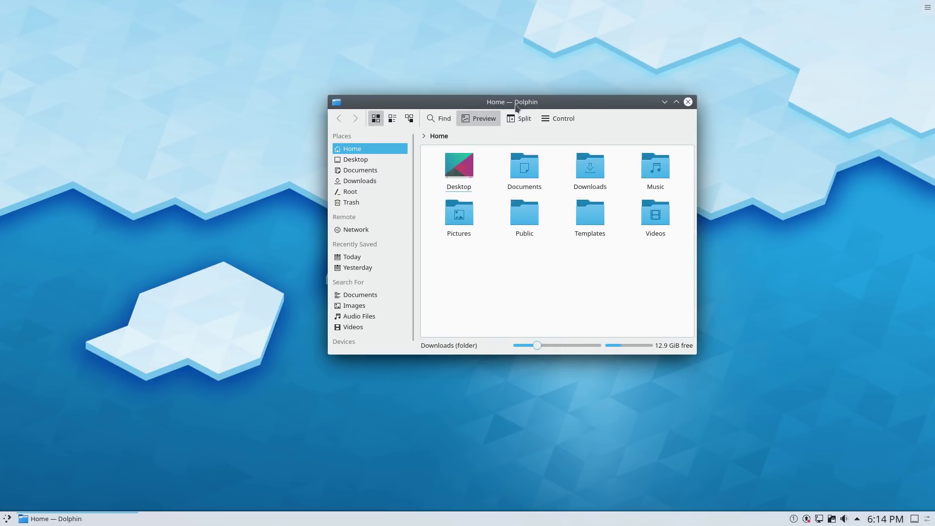
# - Try the split view and the previews toggle, then return to a single pane
pyautogui.click(514, 119)
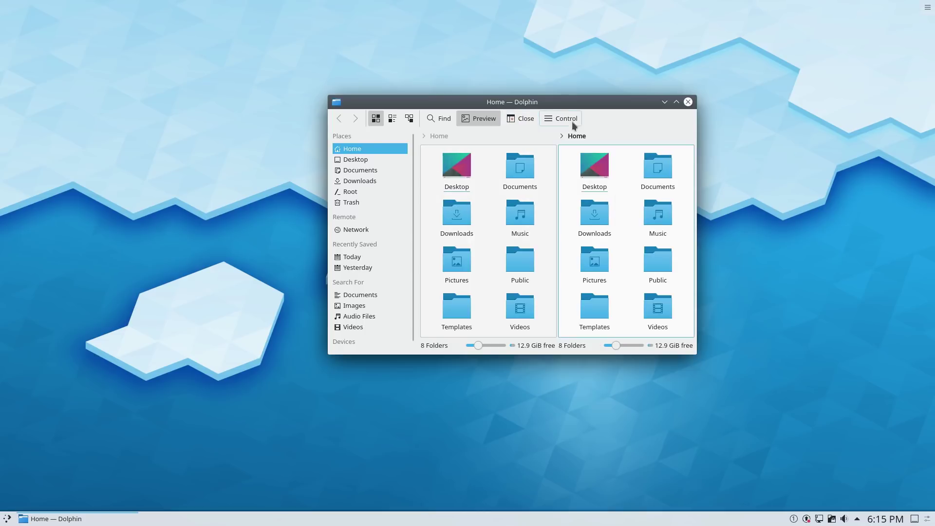
pyautogui.click(566, 118)
pyautogui.click(511, 116)
pyautogui.click(492, 117)
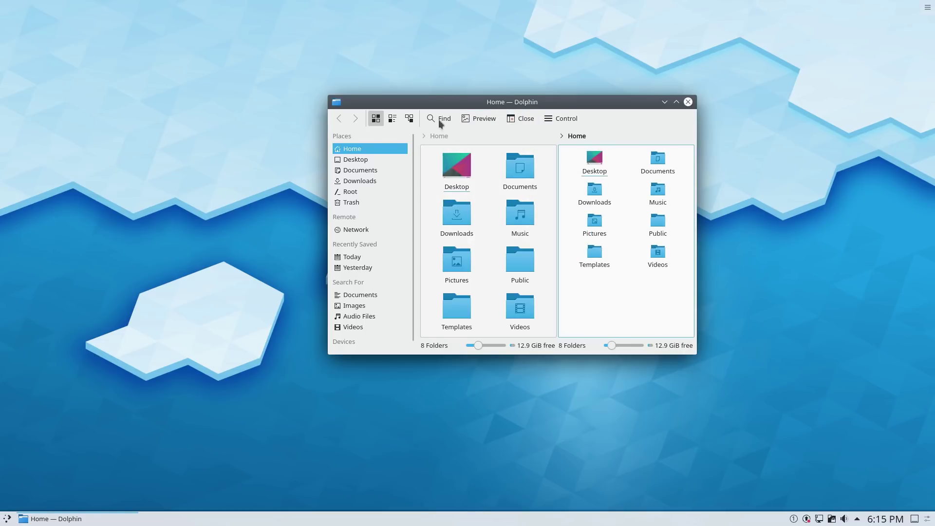
pyautogui.click(513, 121)
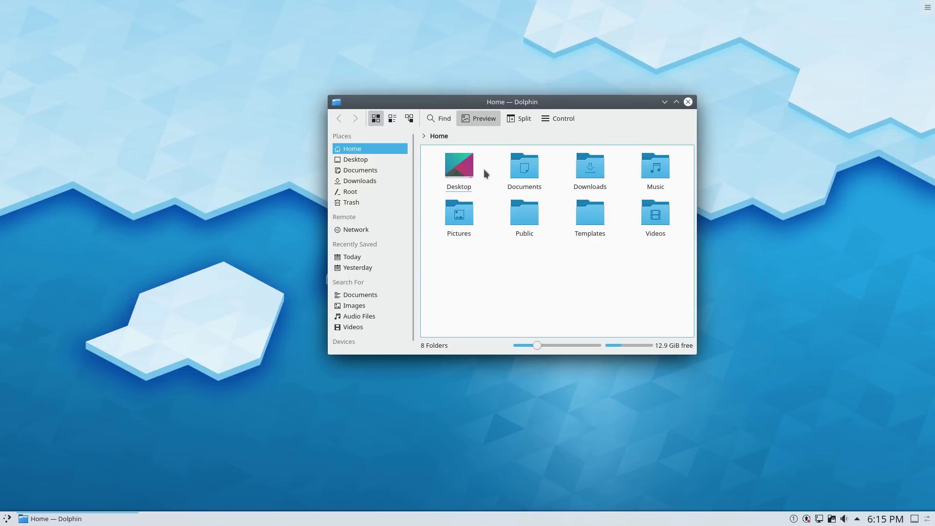
# - Open the Desktop folder and toggle the second pane, previews and main options
pyautogui.click(465, 165)
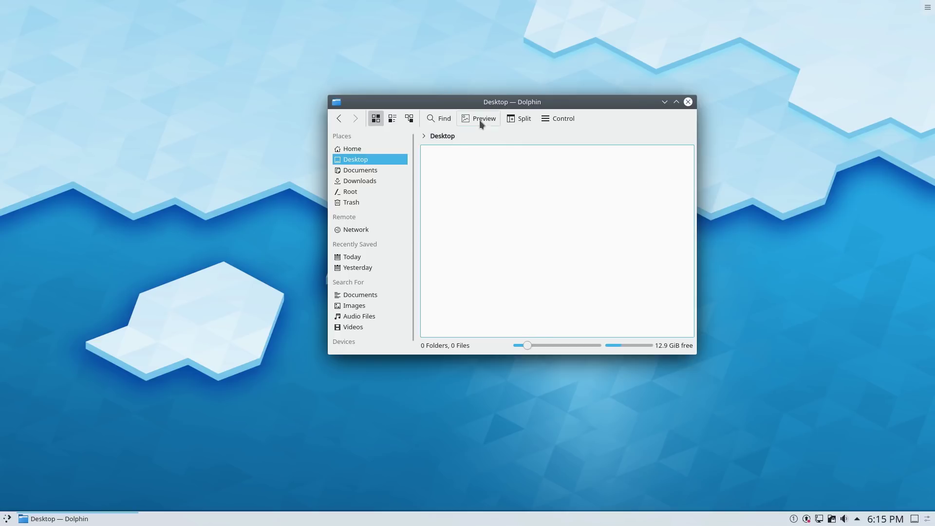
pyautogui.click(524, 119)
pyautogui.click(523, 119)
pyautogui.click(477, 120)
pyautogui.click(478, 119)
pyautogui.click(561, 120)
pyautogui.click(560, 120)
pyautogui.click(561, 121)
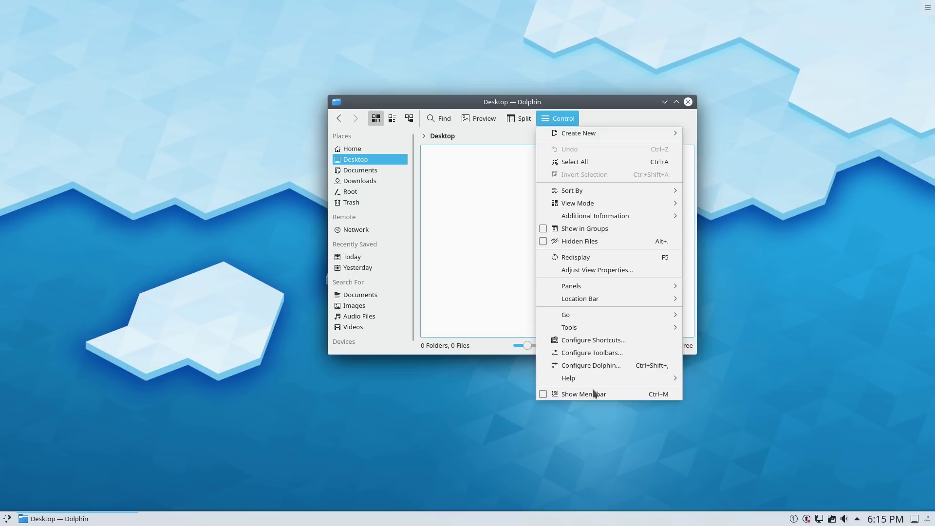
pyautogui.click(686, 103)
# - Close Dolphin, check the desktop's context menu, then reopen the launcher's favourites
pyautogui.click(687, 102)
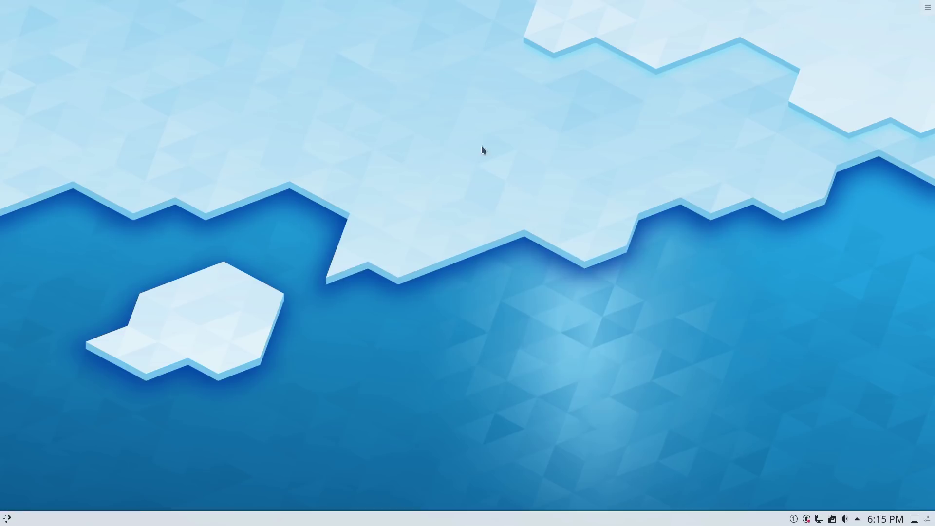
pyautogui.rightClick(459, 169)
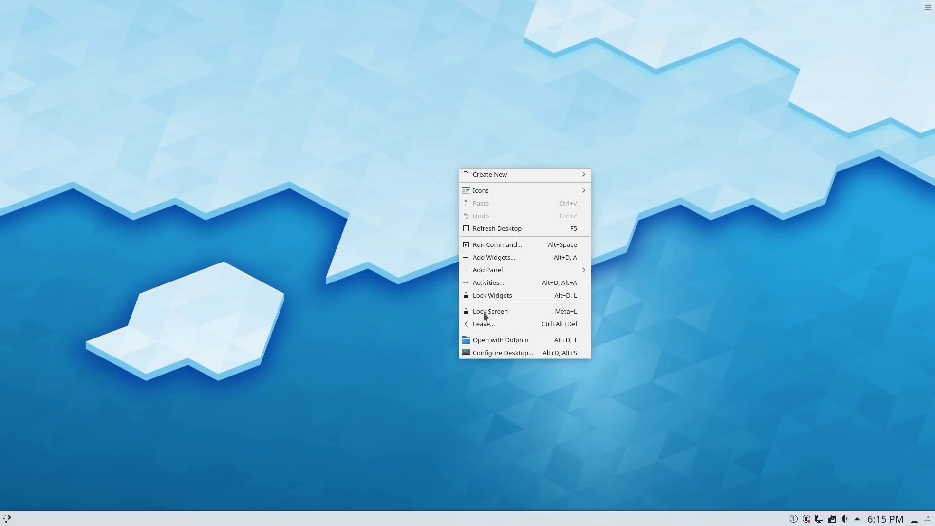
pyautogui.click(340, 384)
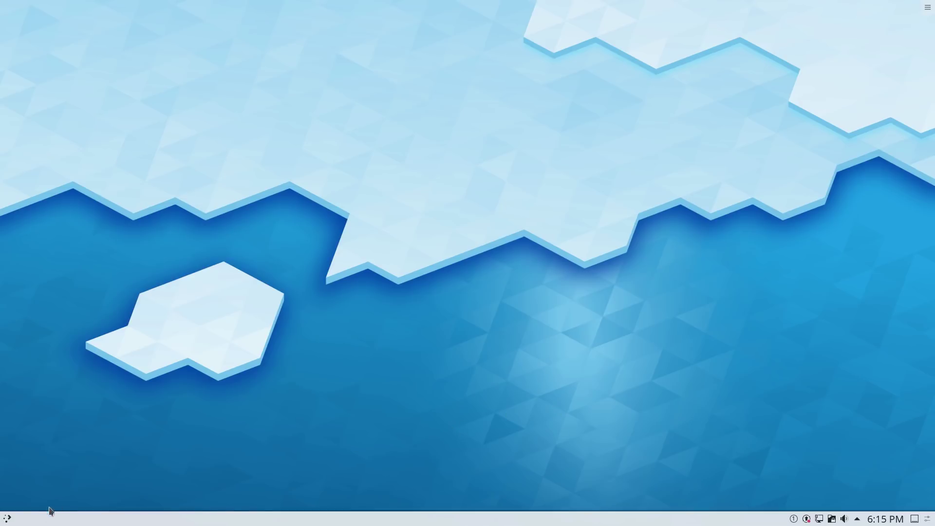
pyautogui.click(8, 518)
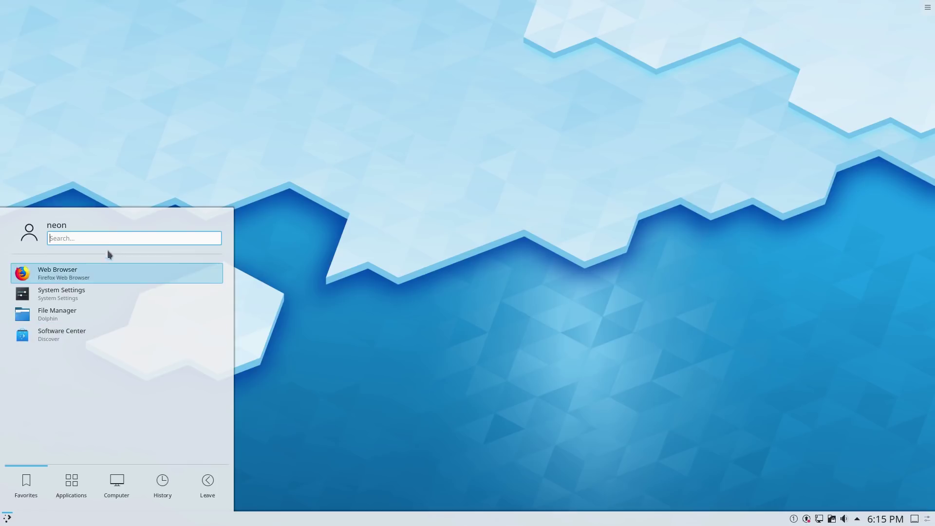
# - Open System Settings, search 'noti' for Notifications, and toggle critical notifications in Do Not Disturb
pyautogui.click(71, 297)
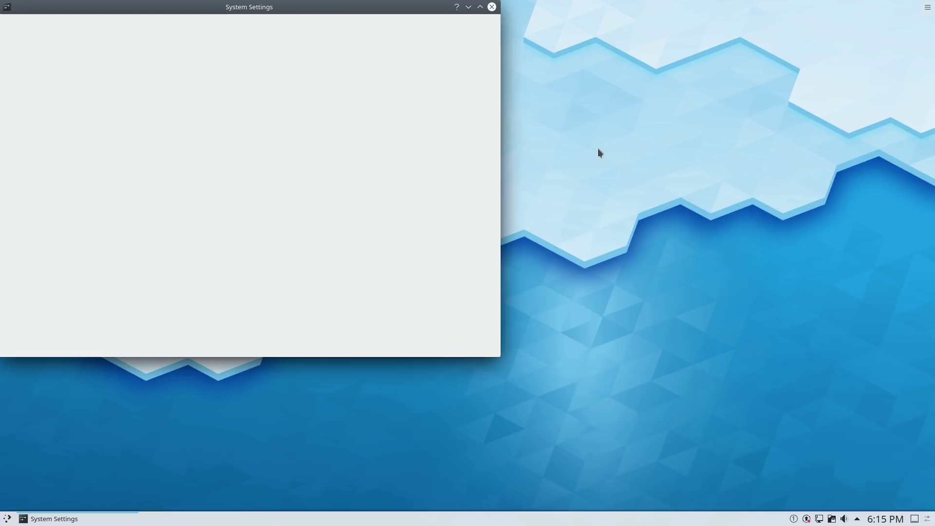
pyautogui.moveTo(350, 14); pyautogui.dragTo(556, 42)
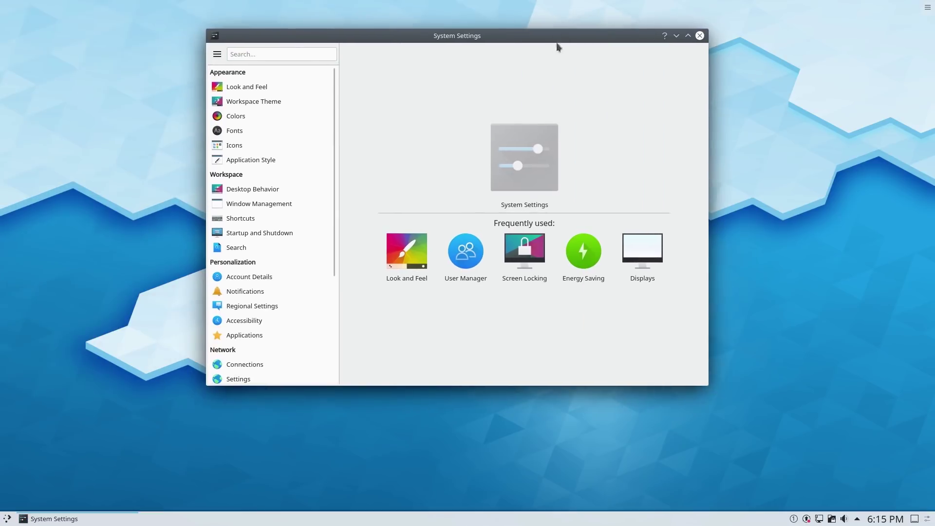
pyautogui.click(295, 53)
pyautogui.write('noti')
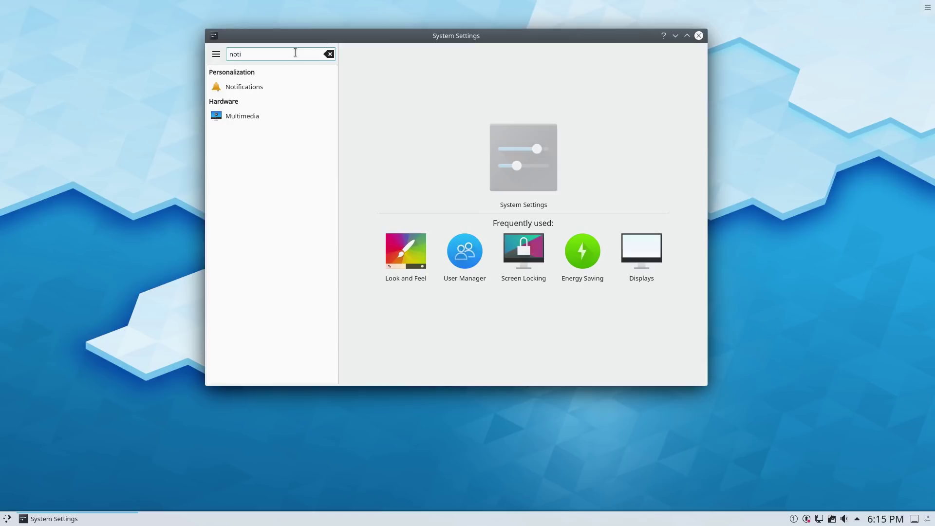
pyautogui.click(246, 88)
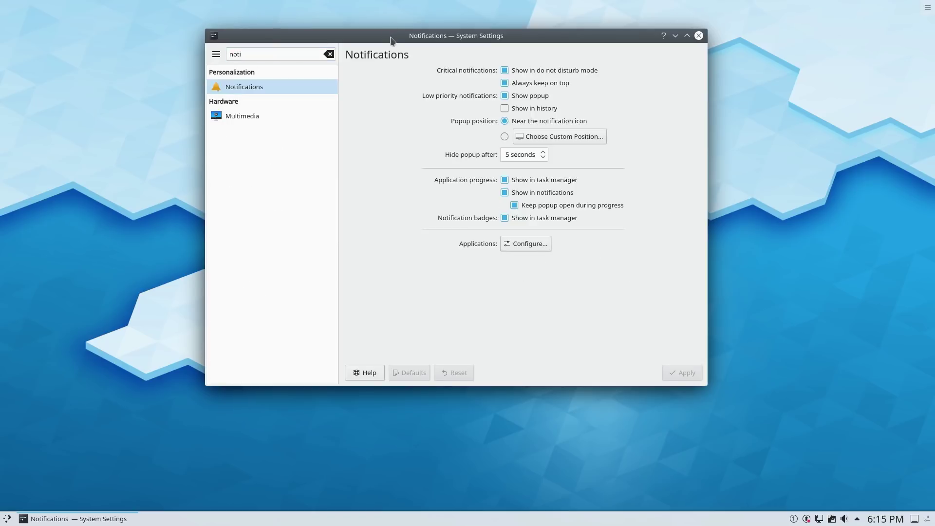
pyautogui.moveTo(394, 38); pyautogui.dragTo(302, 72)
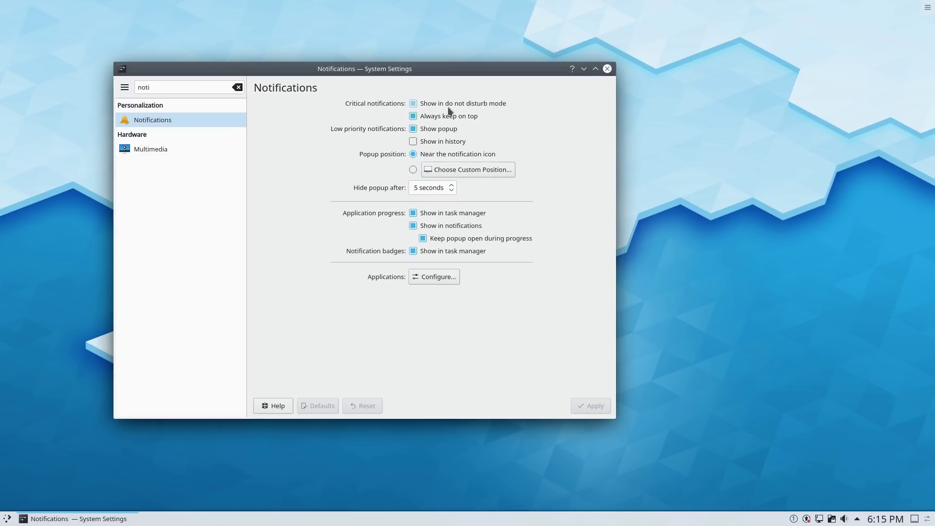
pyautogui.click(411, 104)
# - Set a custom top-right position for notification popups and apply it
pyautogui.click(433, 171)
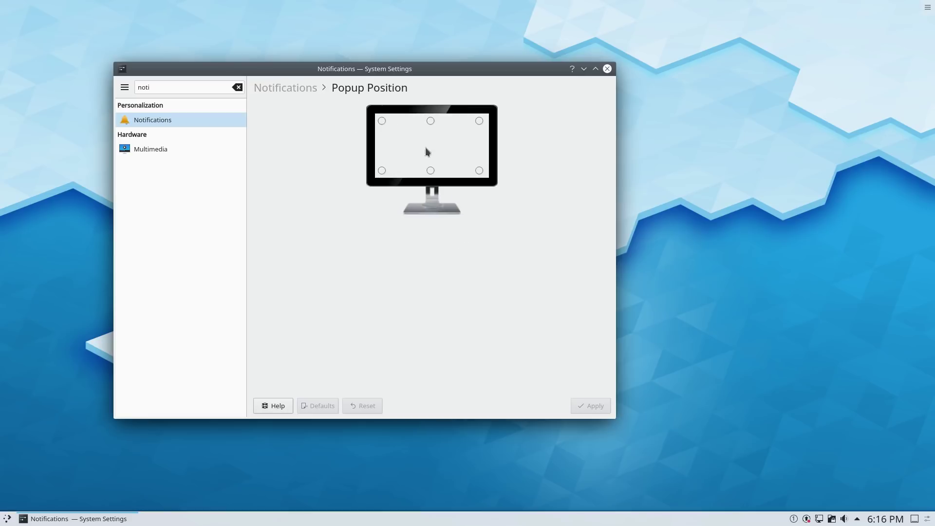
pyautogui.click(428, 120)
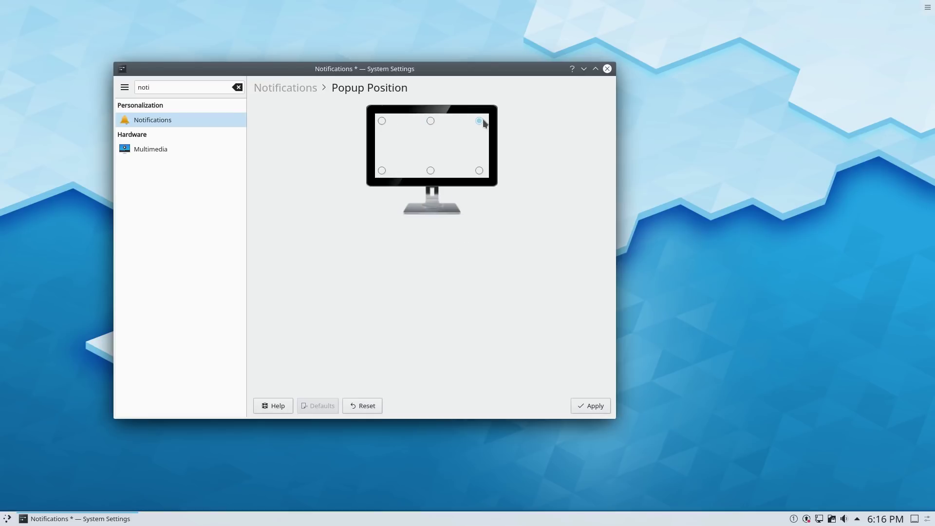
pyautogui.click(593, 408)
pyautogui.click(271, 89)
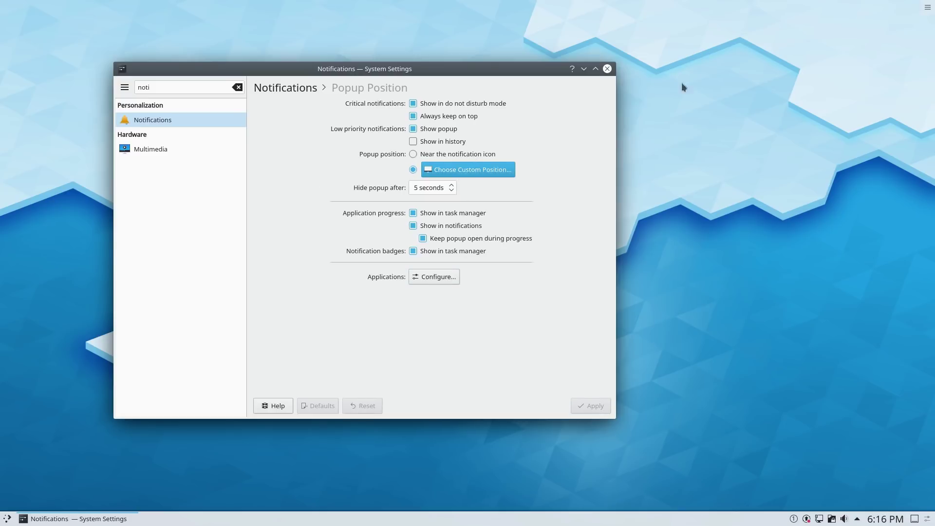
# - Review per-application notification settings for Accessibility, Low Disk Space and Plasma Workspace, then apply
pyautogui.click(451, 191)
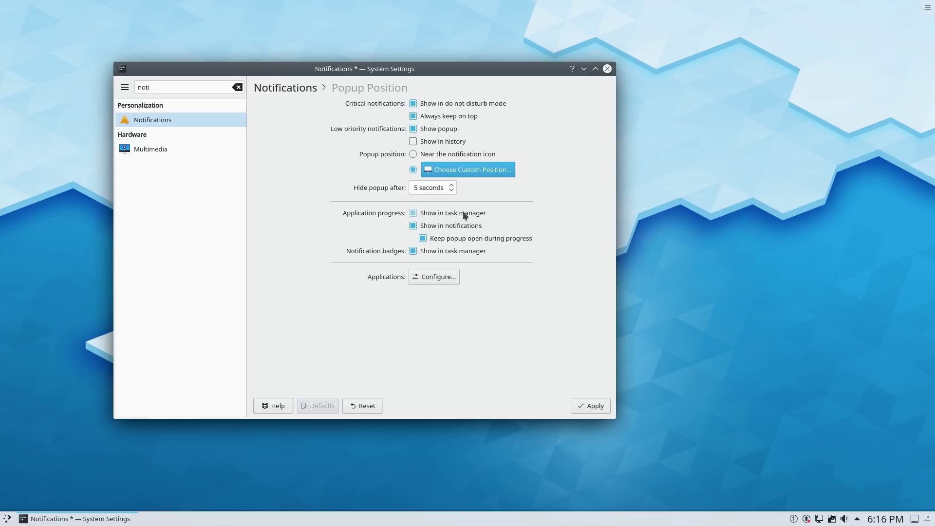
pyautogui.click(444, 284)
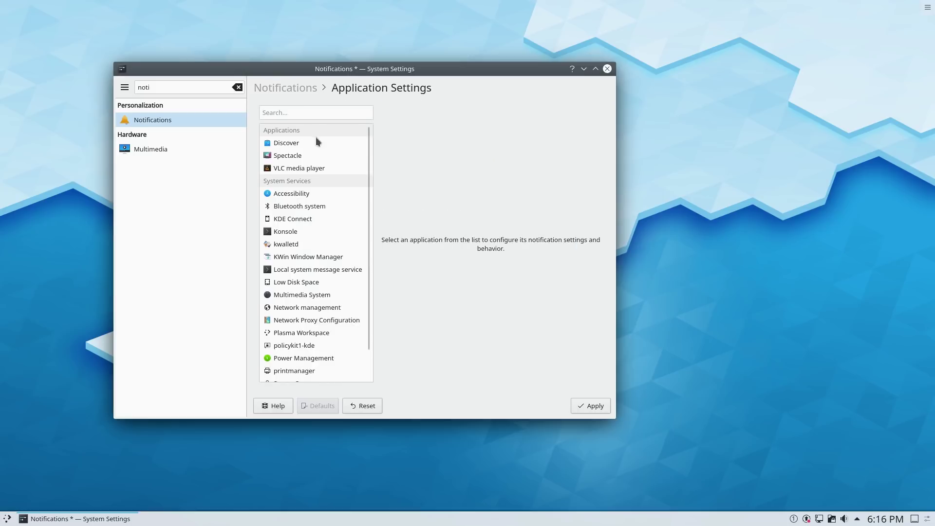
pyautogui.click(296, 194)
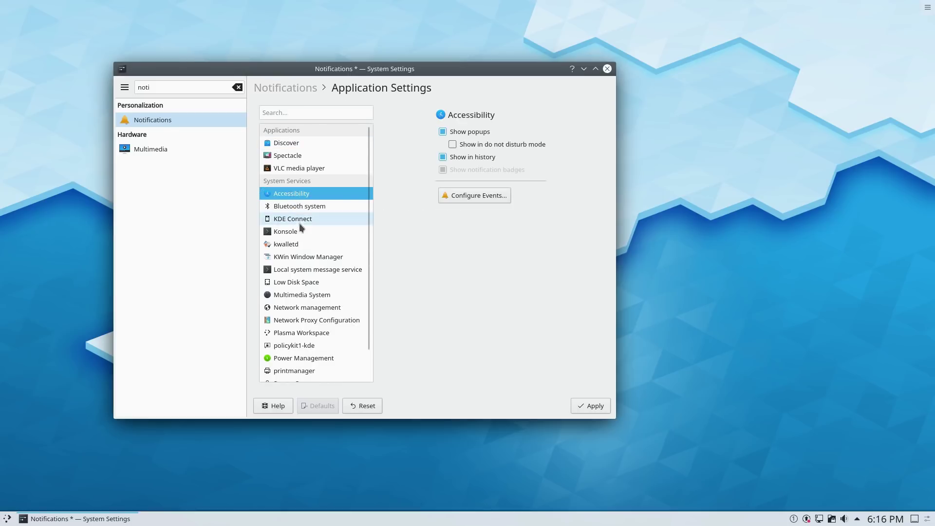
pyautogui.click(294, 281)
pyautogui.click(302, 332)
pyautogui.scroll(-1, 298, 347)
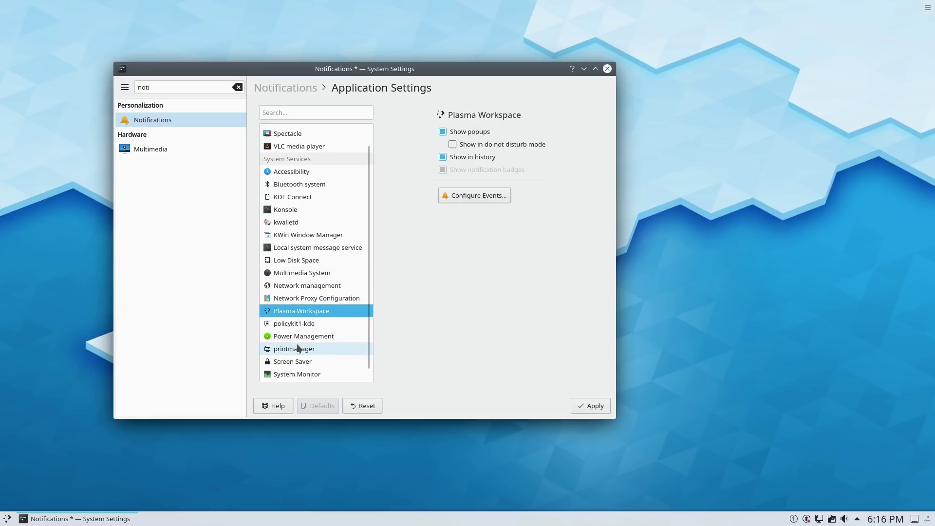
pyautogui.scroll(-1, 298, 292)
pyautogui.scroll(2, 298, 282)
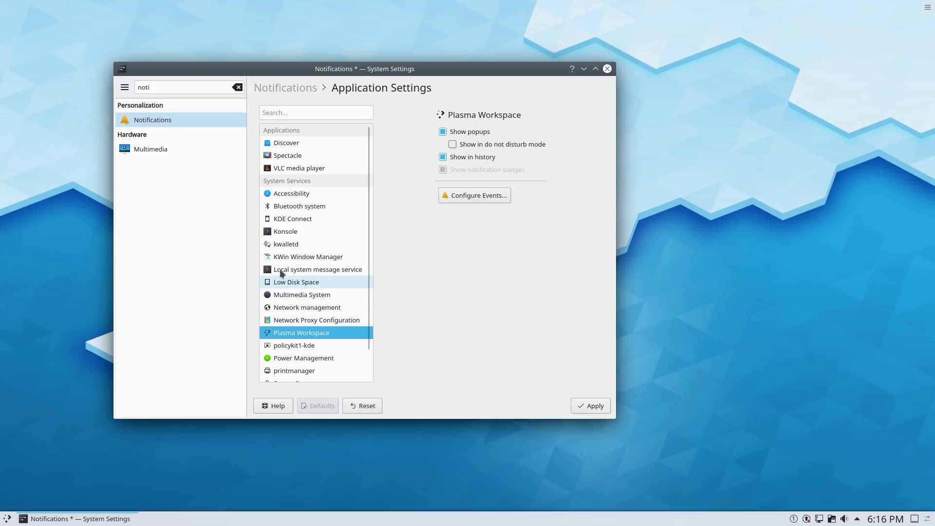
pyautogui.click(589, 405)
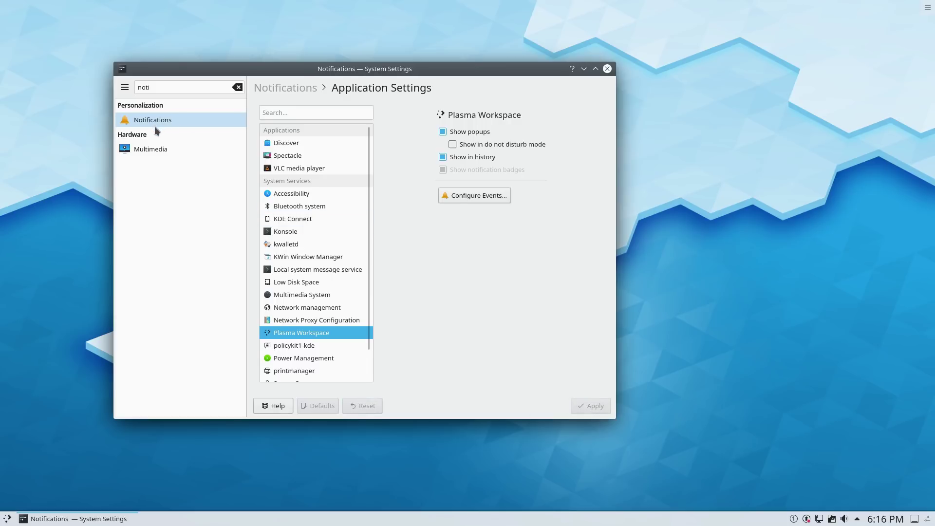
pyautogui.click(289, 89)
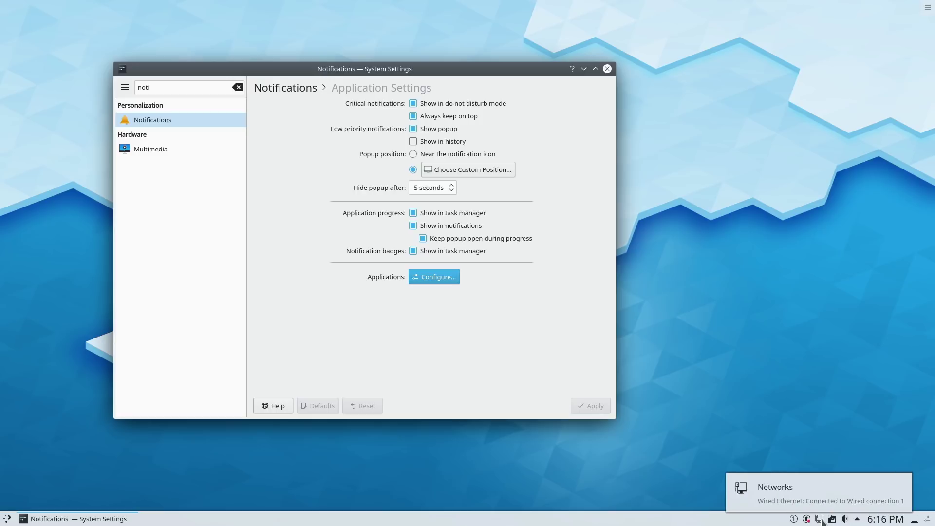
pyautogui.click(792, 519)
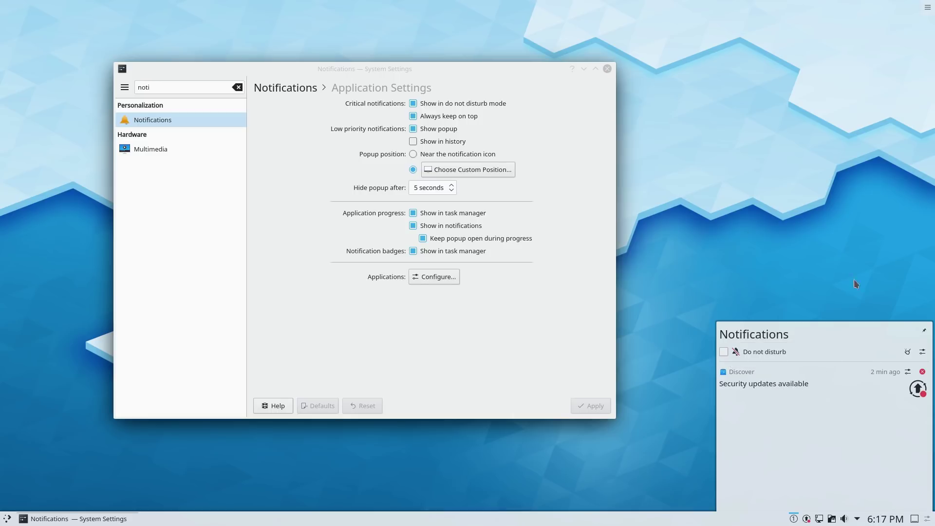
pyautogui.click(866, 280)
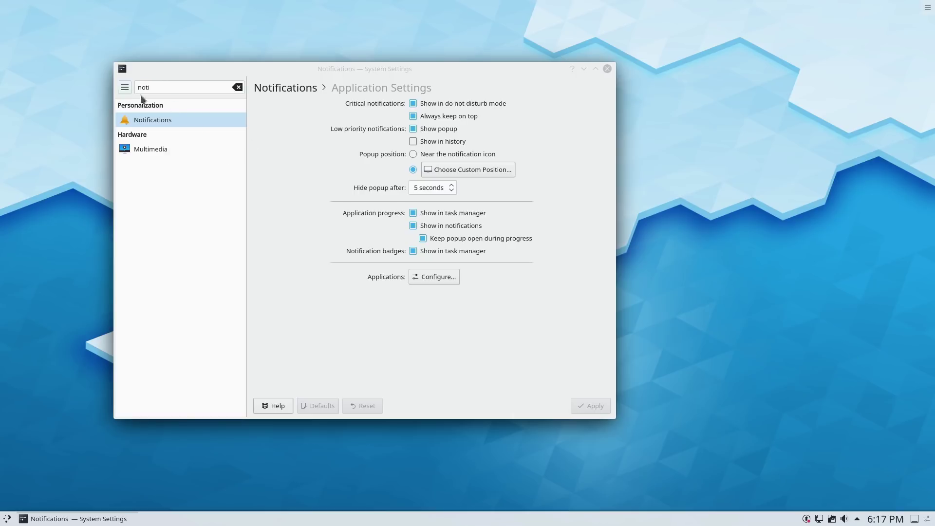
# - Clear the search, open Look and Feel, and apply the Breeze Dark theme
pyautogui.click(237, 87)
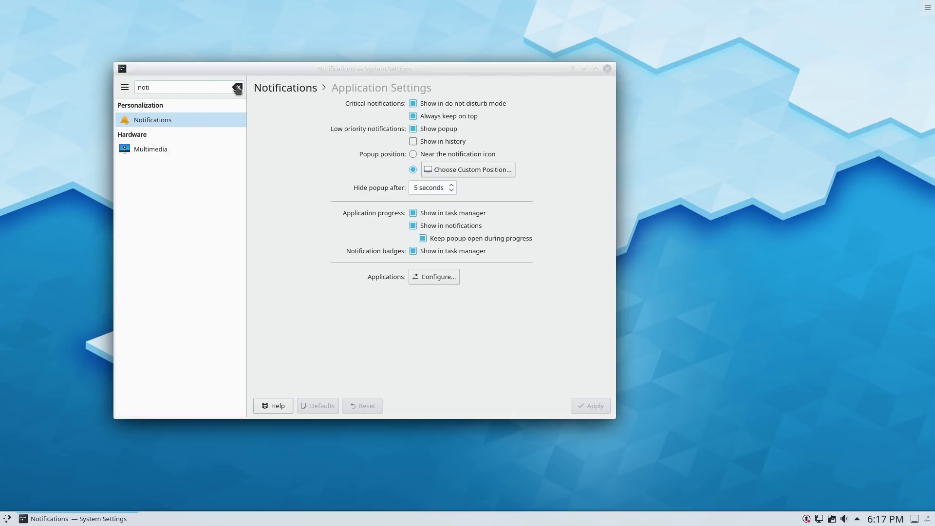
pyautogui.click(171, 85)
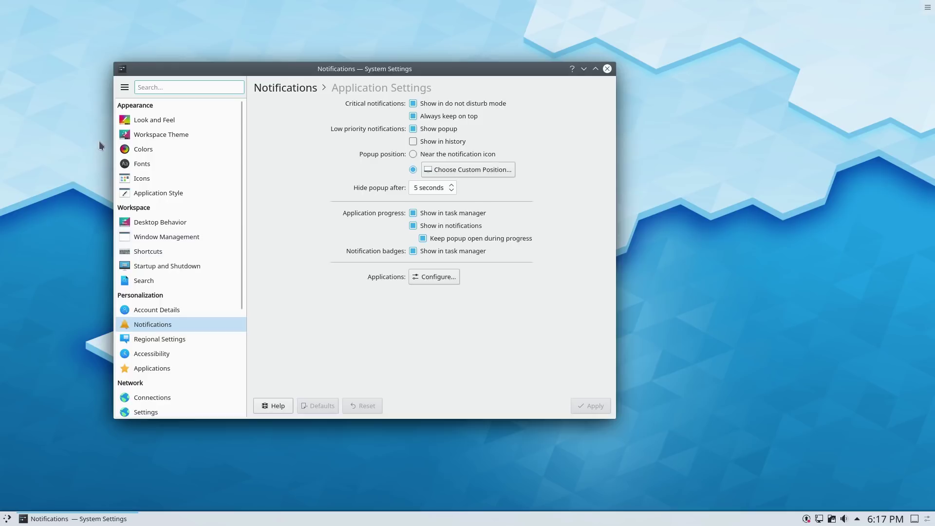
pyautogui.click(159, 119)
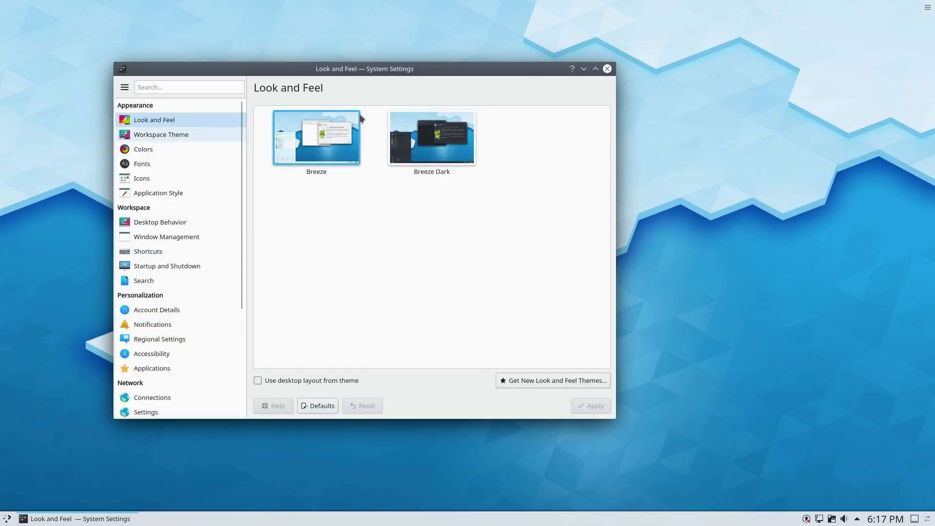
pyautogui.click(431, 138)
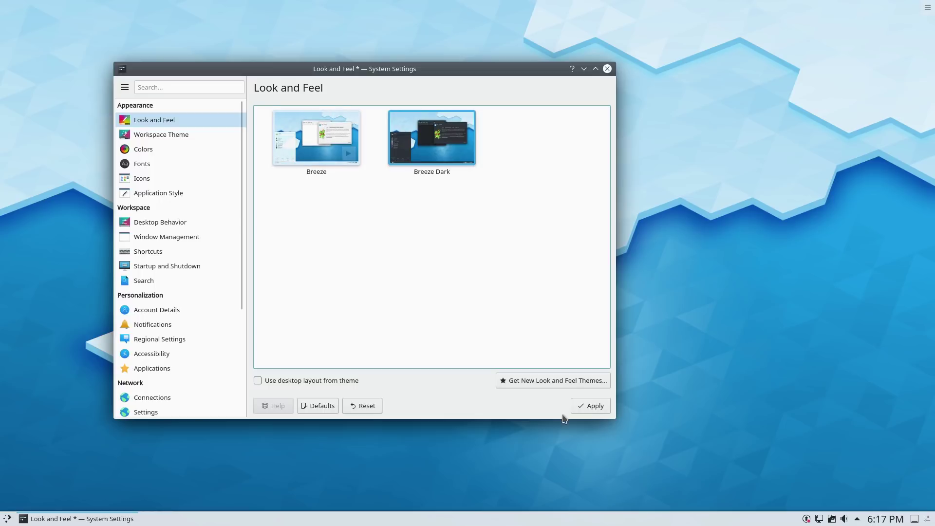
pyautogui.click(590, 406)
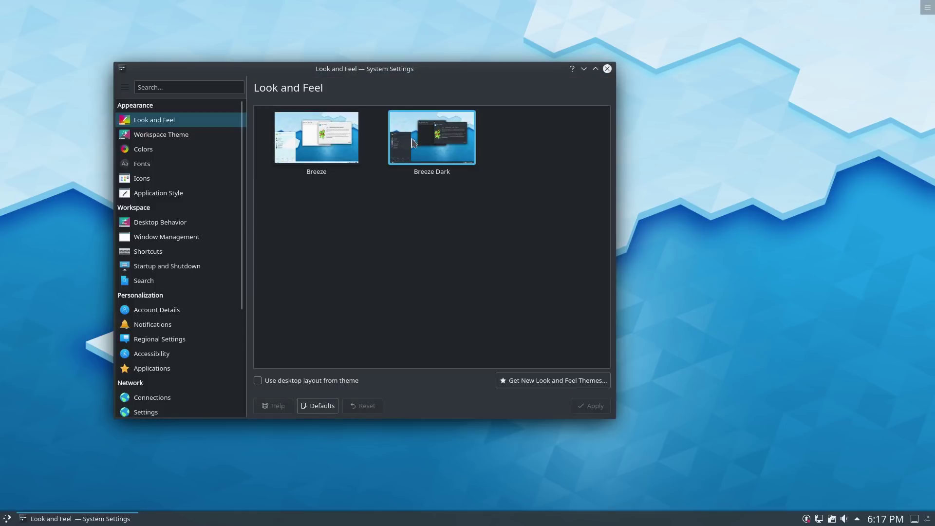
pyautogui.moveTo(432, 74); pyautogui.dragTo(535, 78)
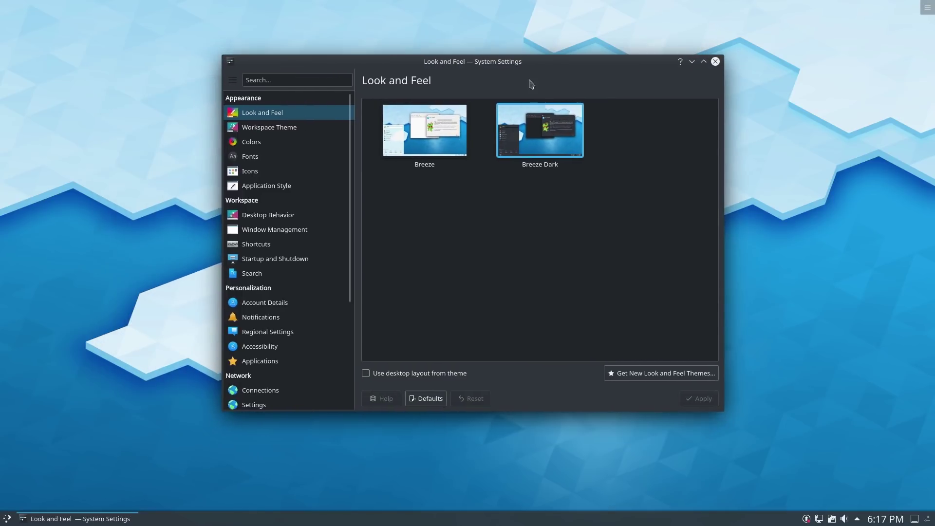
# - Browse downloadable Look and Feel themes and install KDE-Story from the add-on installer
pyautogui.click(645, 377)
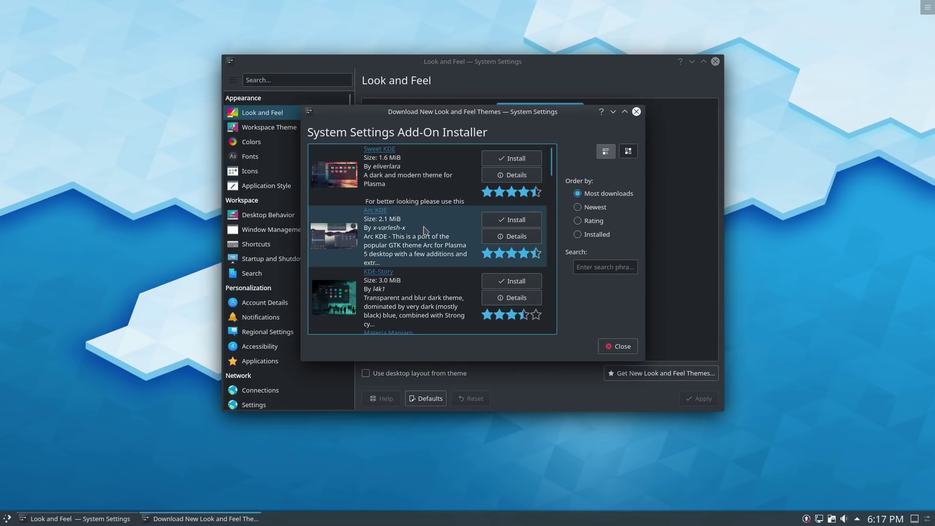
pyautogui.click(511, 282)
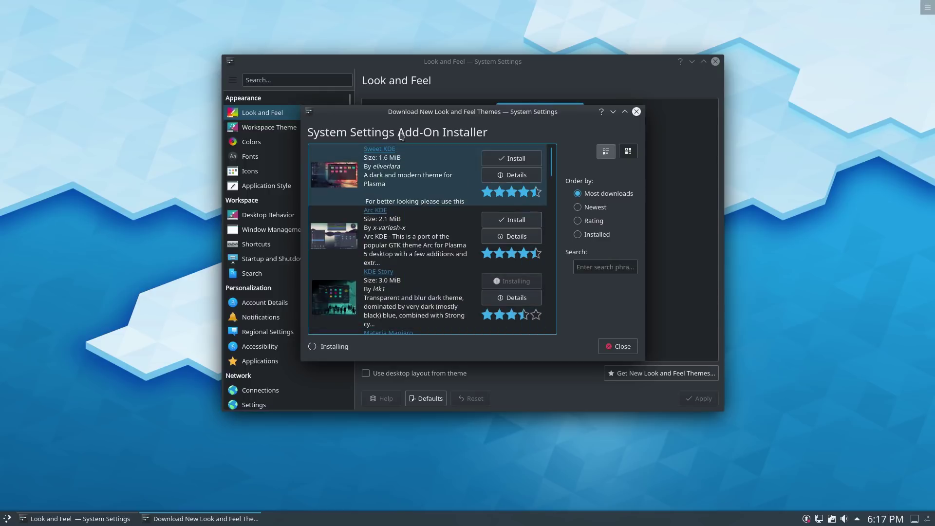
pyautogui.moveTo(535, 116); pyautogui.dragTo(723, 125)
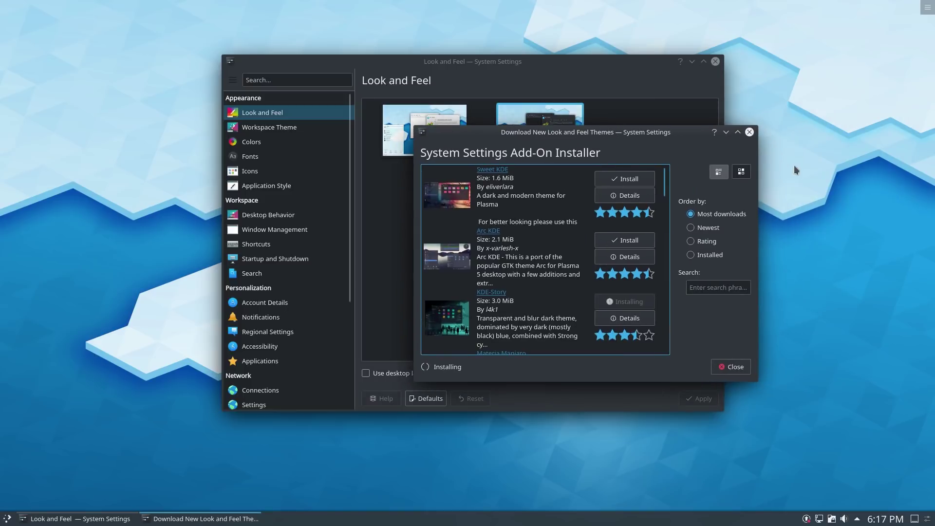
pyautogui.click(8, 519)
# - Search 'about' in the launcher, open About System for KDE neon 5.16, and close the installer
pyautogui.write('abs')
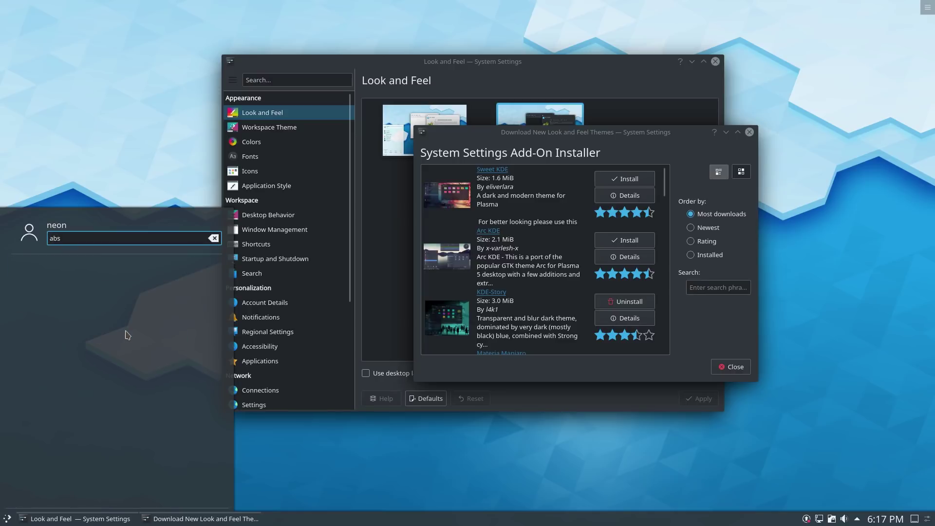
pyautogui.press('BackSpace')
pyautogui.write('ou')
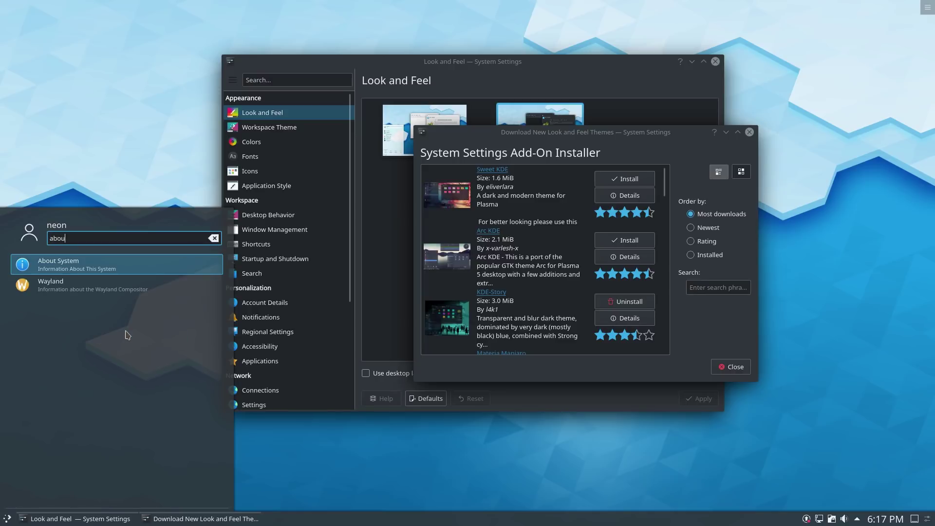
pyautogui.click(39, 269)
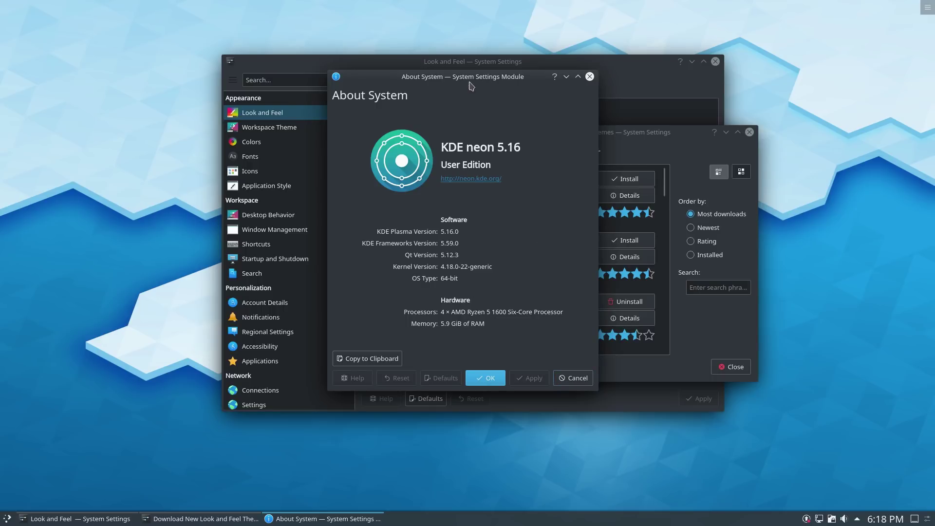
pyautogui.moveTo(462, 83); pyautogui.dragTo(224, 108)
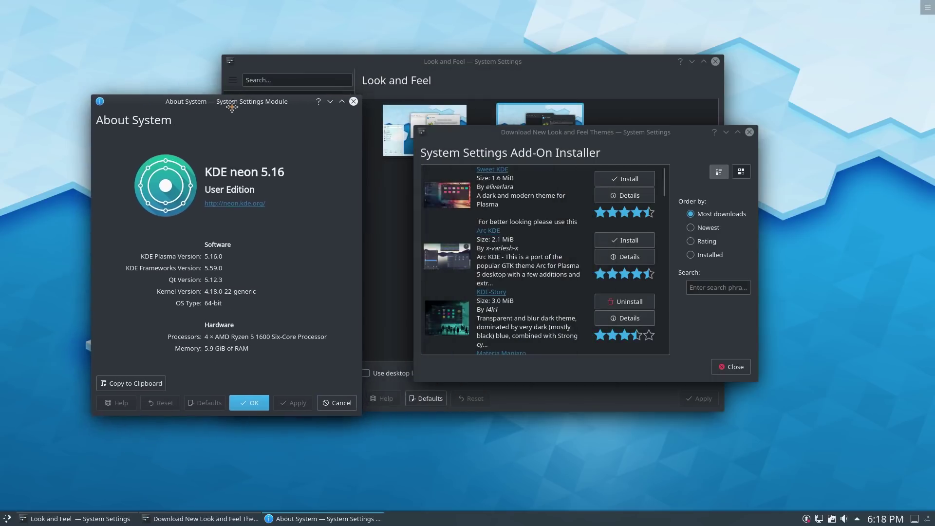
pyautogui.click(731, 366)
# - Select and apply the newly installed KDE-Story look and feel theme
pyautogui.click(673, 143)
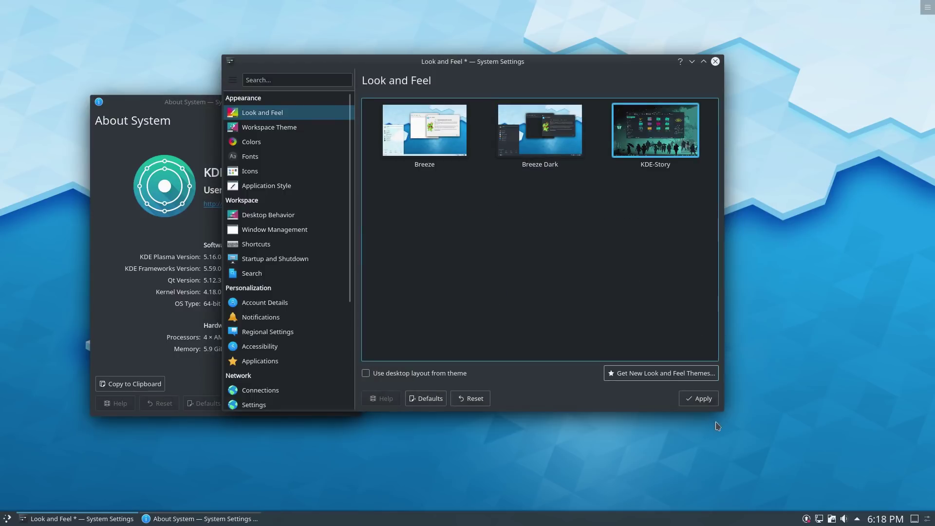
pyautogui.click(700, 399)
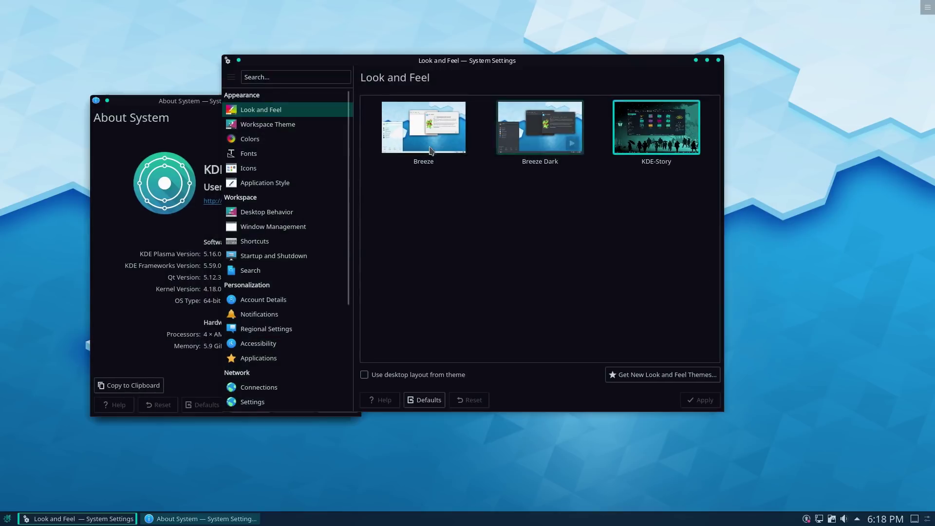
pyautogui.moveTo(519, 63); pyautogui.dragTo(649, 95)
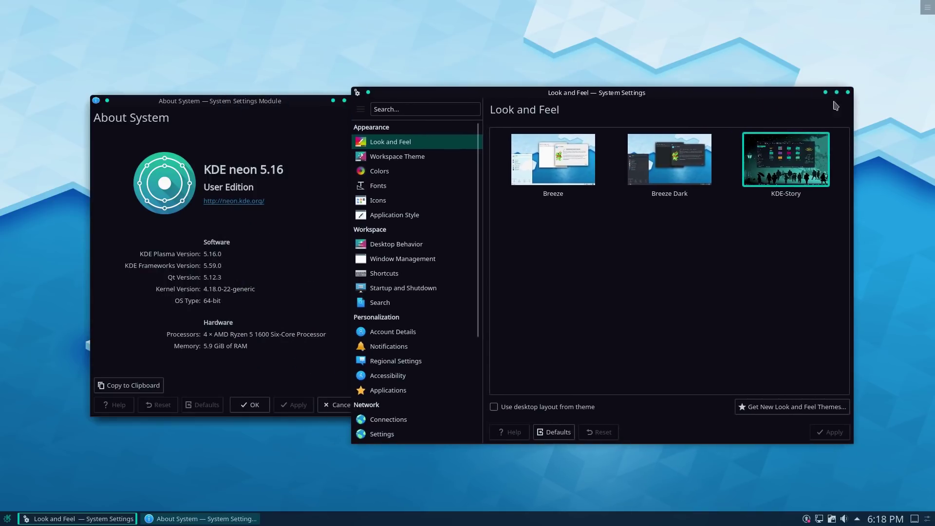
pyautogui.click(9, 520)
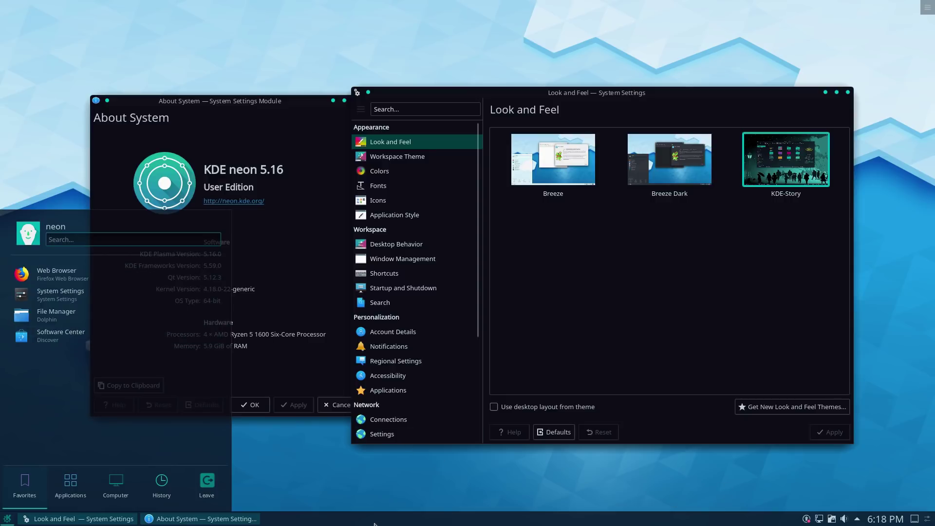
# - Browse Workspace Theme, Cursors and Splash Screen pages, then close System Settings and About System
pyautogui.moveTo(605, 108); pyautogui.dragTo(657, 67)
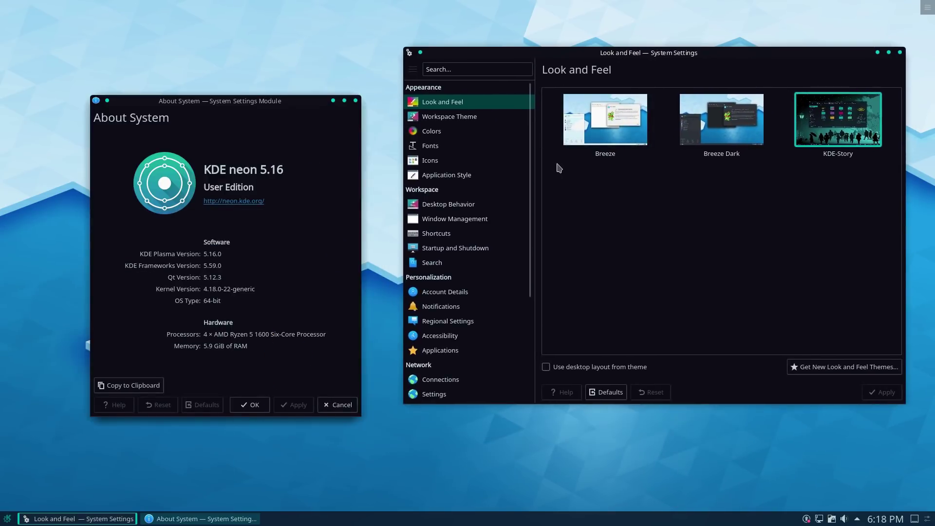
pyautogui.click(453, 116)
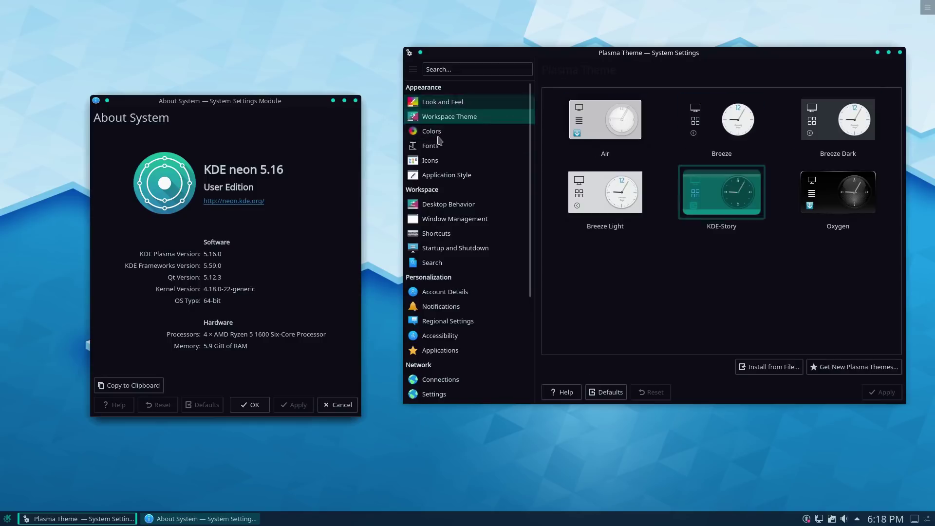
pyautogui.click(440, 101)
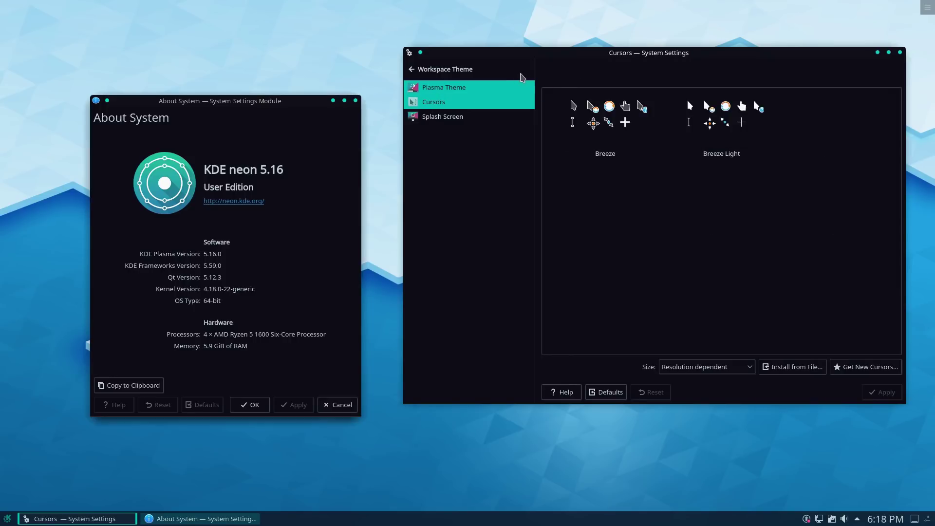
pyautogui.click(437, 119)
pyautogui.click(411, 70)
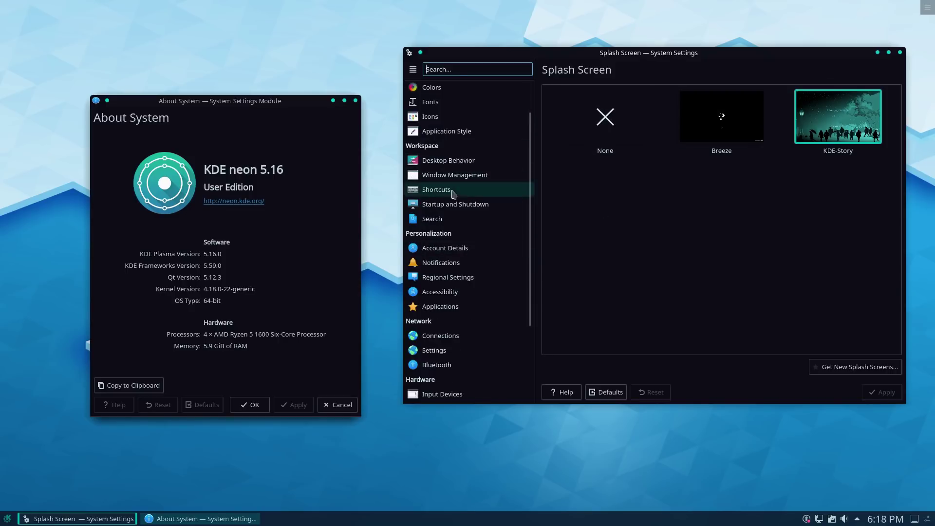
pyautogui.click(899, 52)
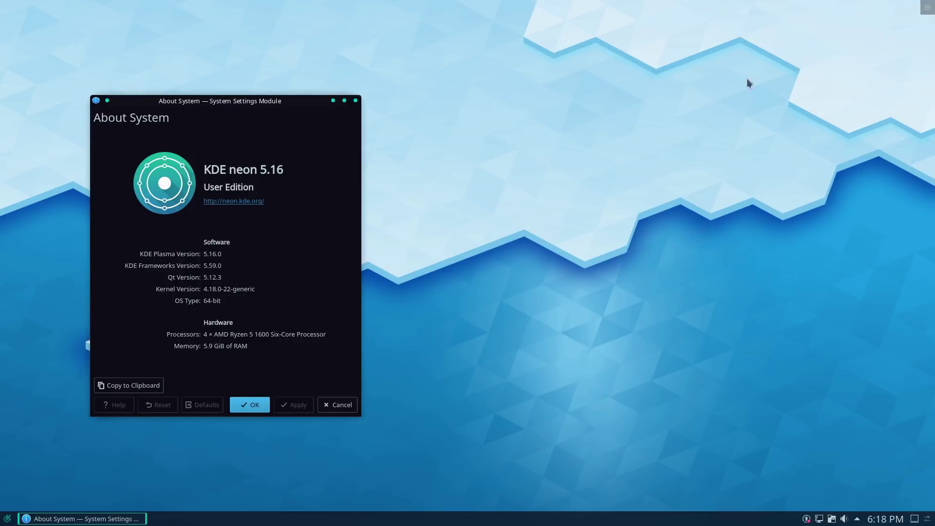
pyautogui.click(356, 101)
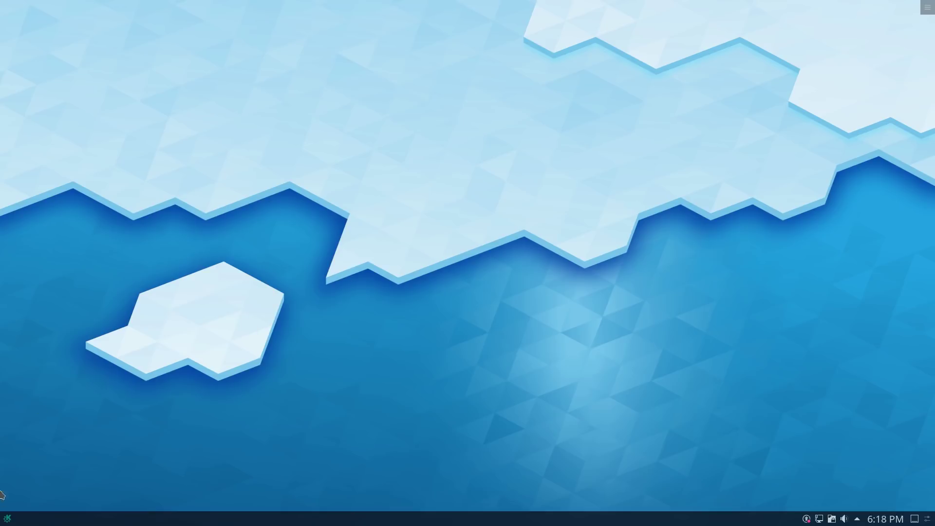
# - Browse the launcher's Internet, Office and Graphics categories, then search 'dis' for Discover
pyautogui.click(7, 519)
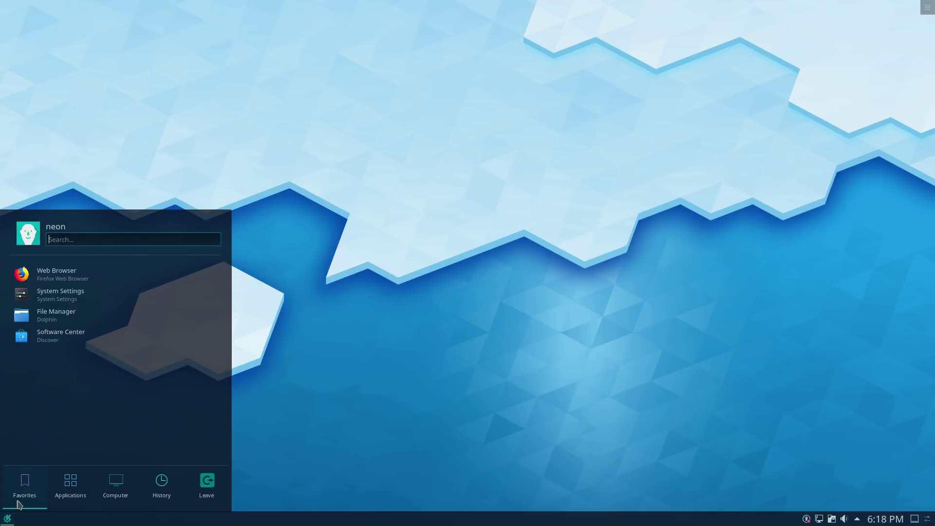
pyautogui.moveTo(116, 484)
pyautogui.moveTo(70, 484)
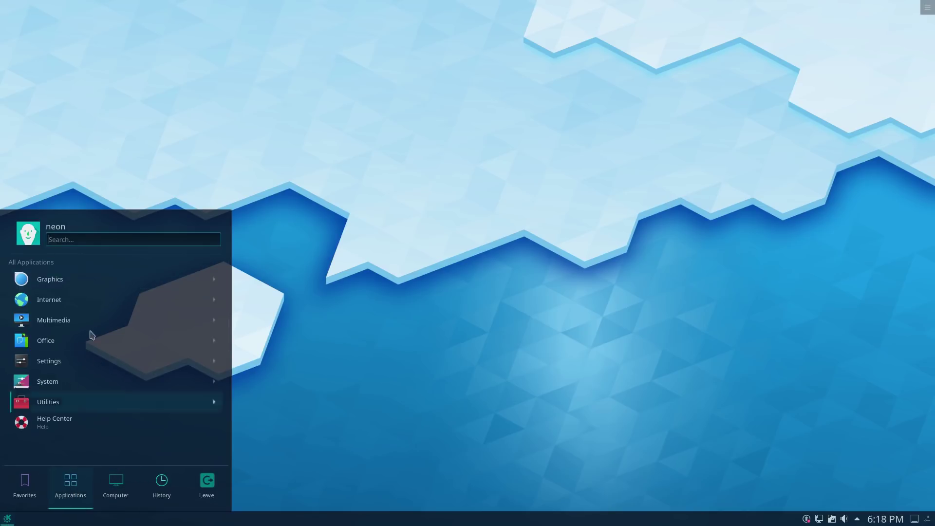
pyautogui.click(104, 303)
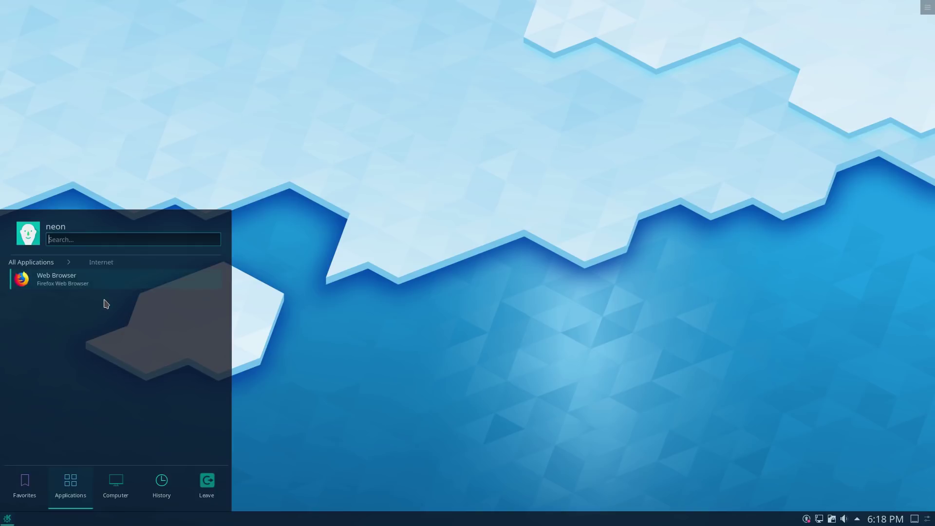
pyautogui.click(31, 262)
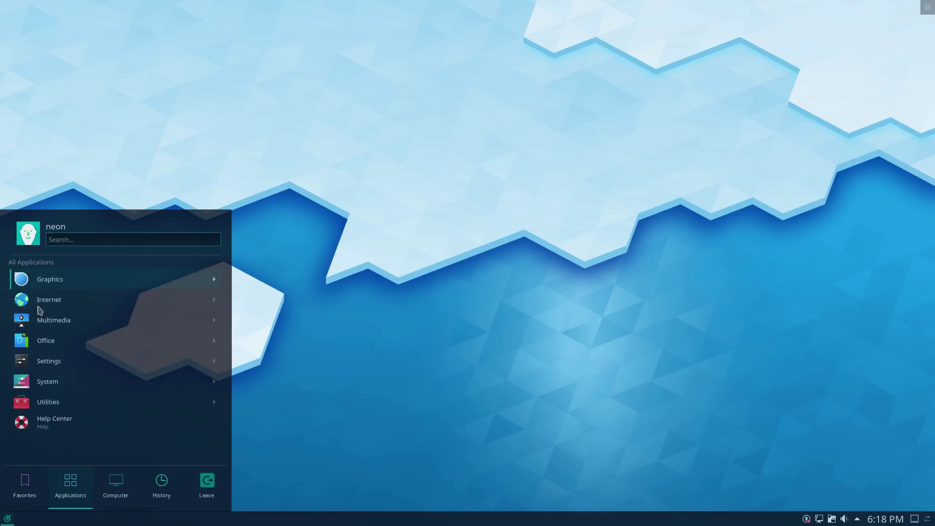
pyautogui.click(49, 341)
pyautogui.click(48, 263)
pyautogui.click(53, 278)
pyautogui.click(29, 262)
pyautogui.write('dis')
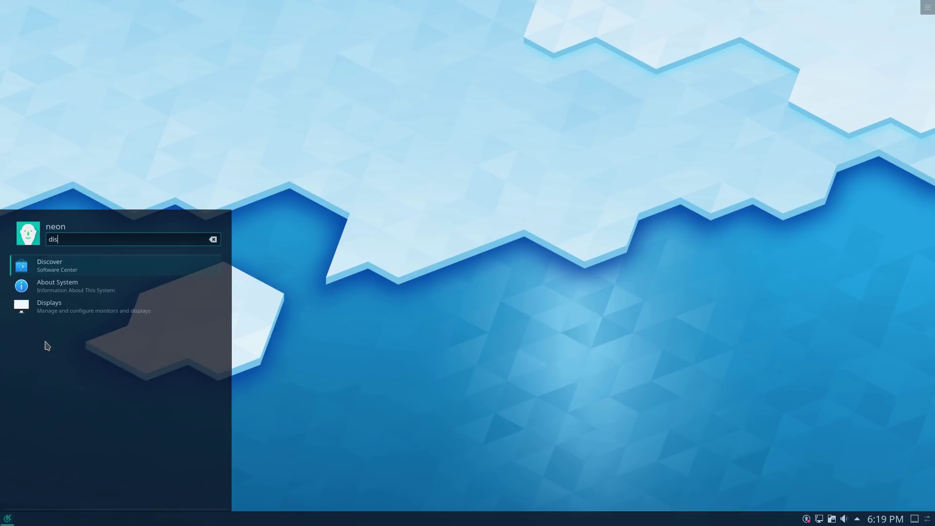
# - Launch Discover, centre its window, and open Kdenlive's details page to scroll through reviews and info
pyautogui.click(69, 262)
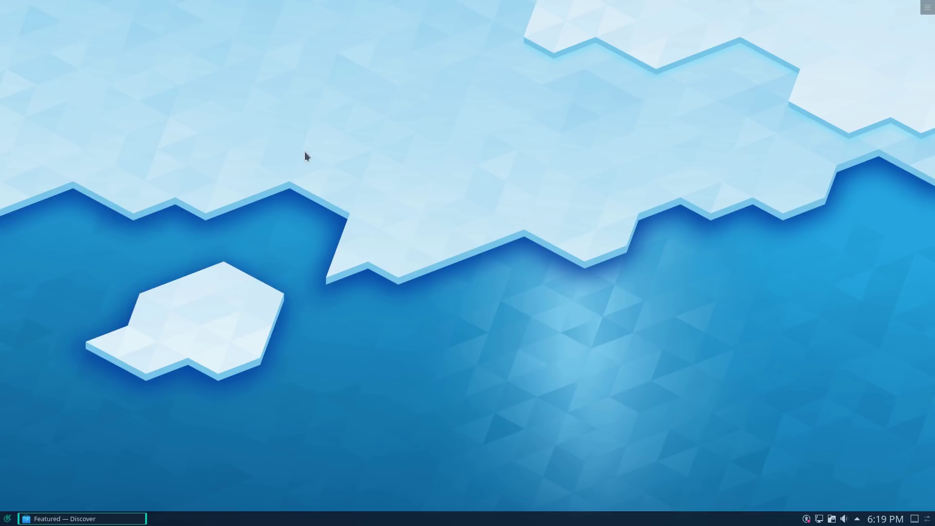
pyautogui.moveTo(305, 10); pyautogui.dragTo(620, 105)
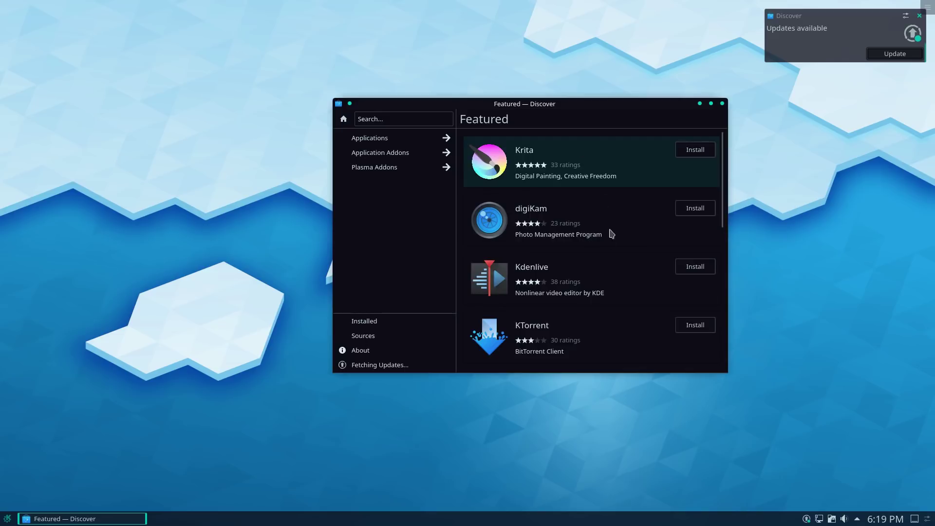
pyautogui.click(573, 295)
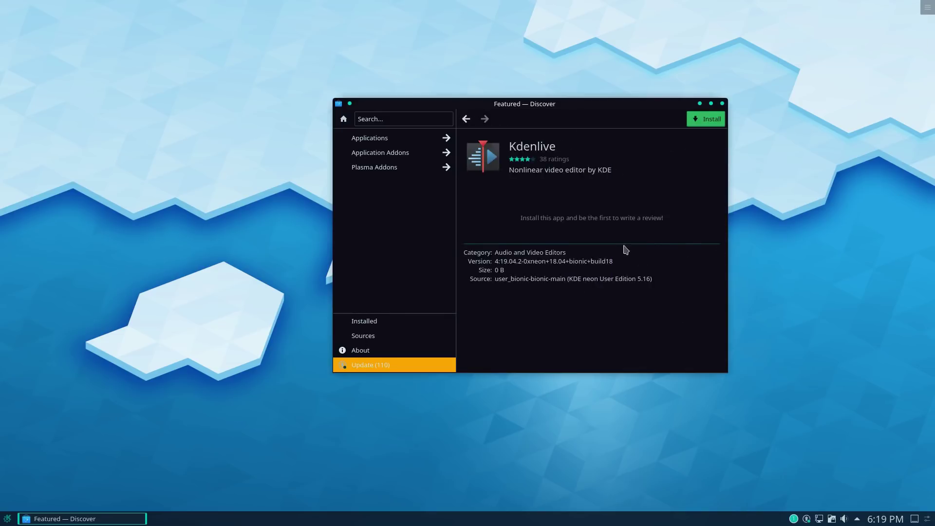
pyautogui.scroll(-2, 628, 183)
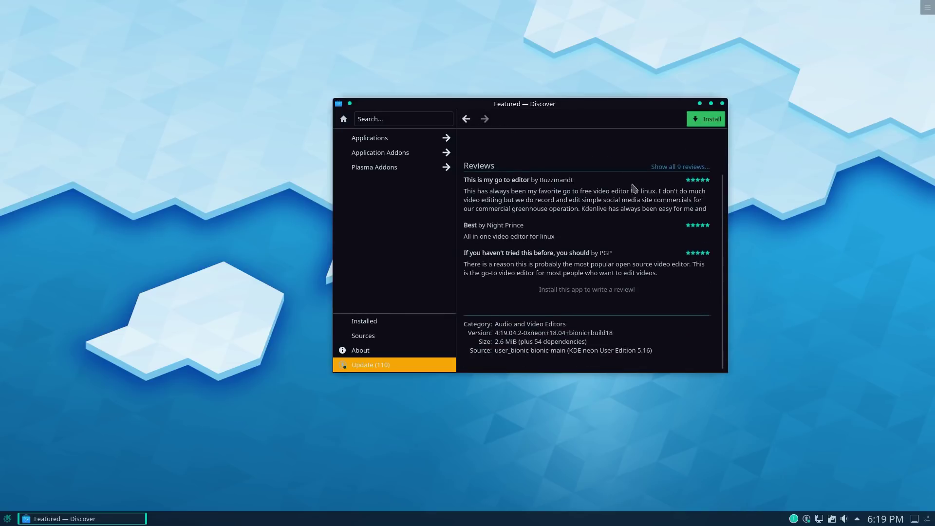
pyautogui.scroll(2, 636, 192)
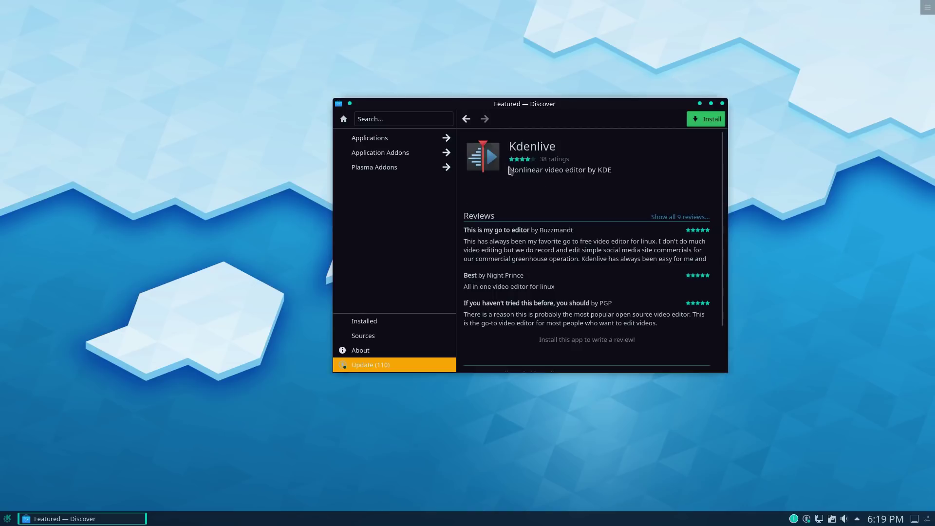
pyautogui.scroll(-2, 559, 225)
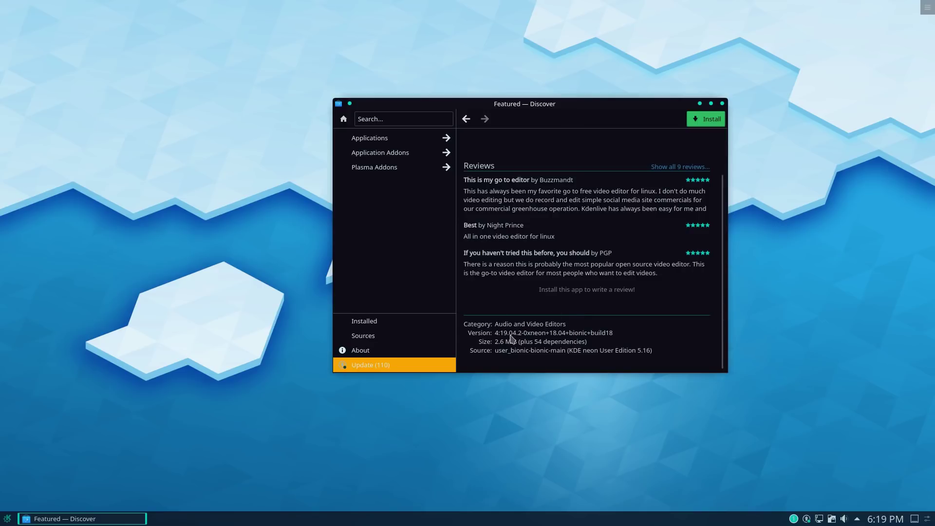
# - Install Kdenlive, authorising with the account password, then start installing Krita from Featured
pyautogui.click(710, 121)
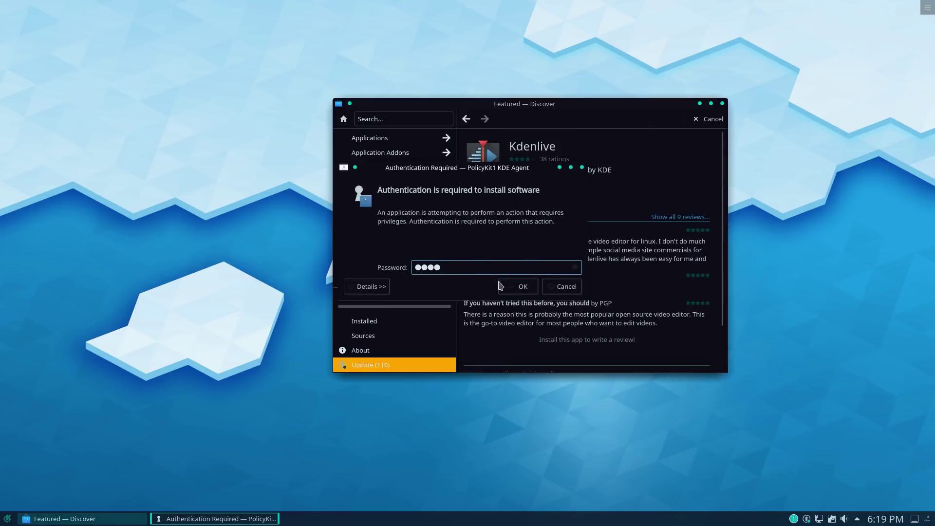
pyautogui.click(516, 285)
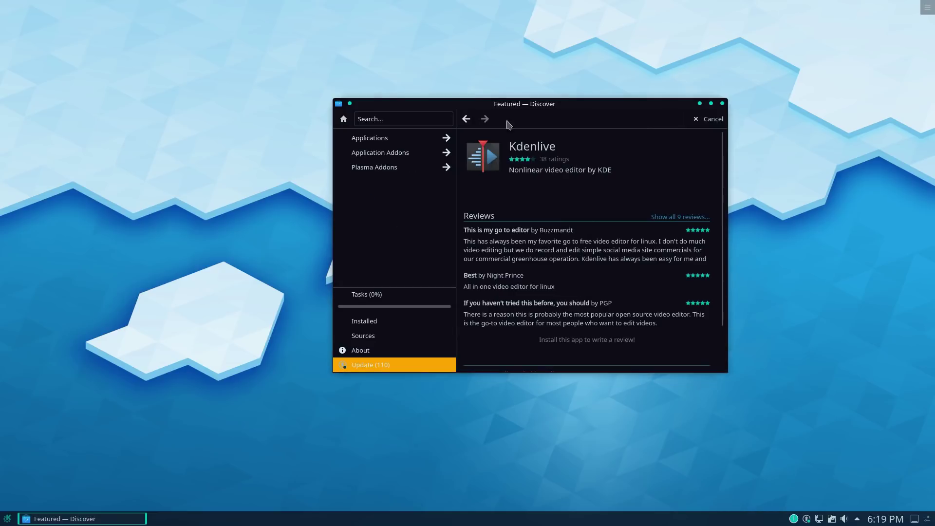
pyautogui.click(466, 121)
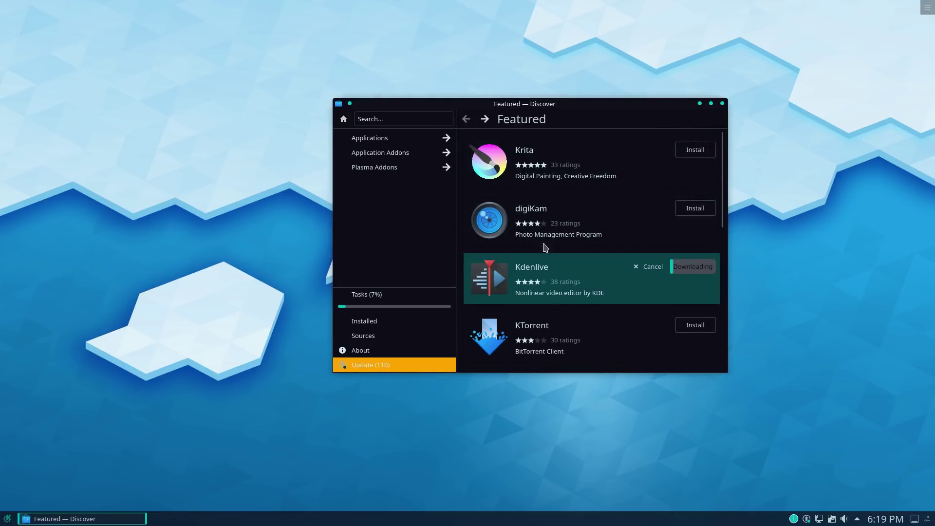
pyautogui.click(701, 149)
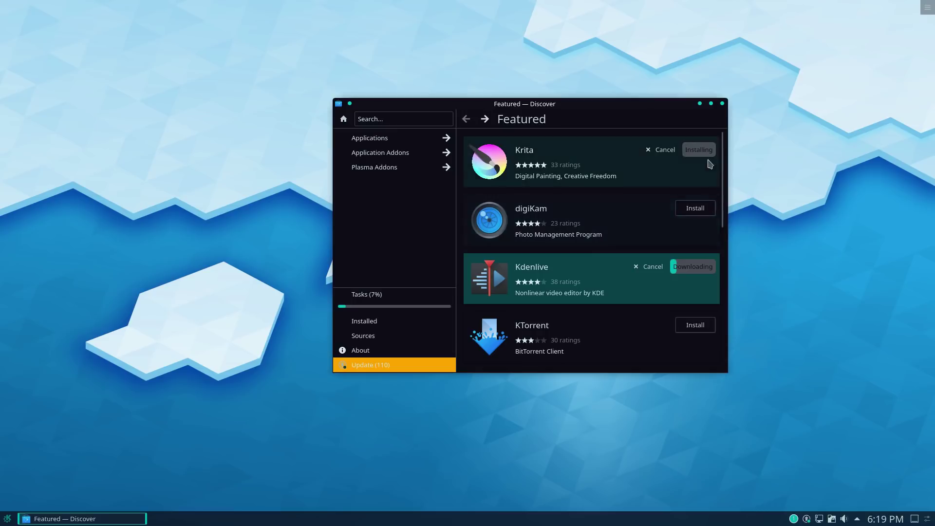
# - Start installing KMyMoney as well and move the Discover window to the right
pyautogui.scroll(-1, 726, 212)
pyautogui.moveTo(724, 212); pyautogui.dragTo(743, 297)
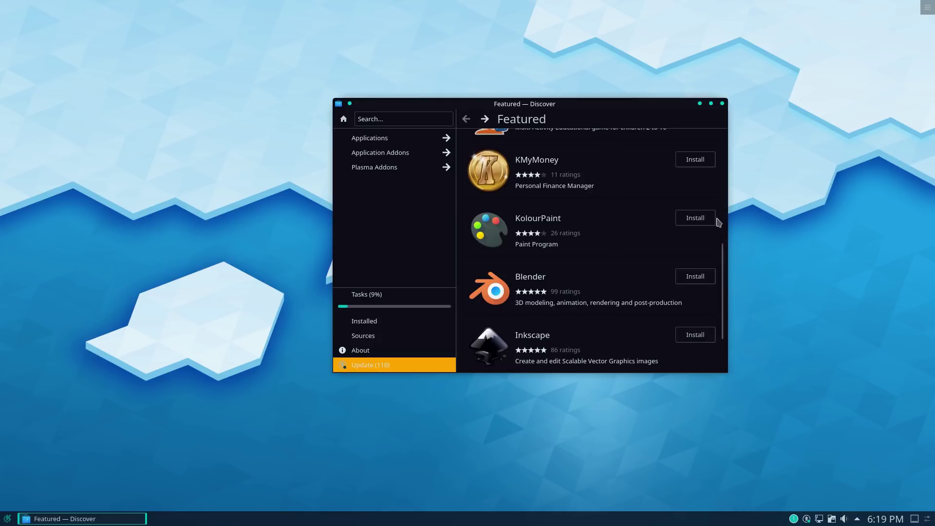
pyautogui.click(695, 160)
pyautogui.scroll(-3, 719, 292)
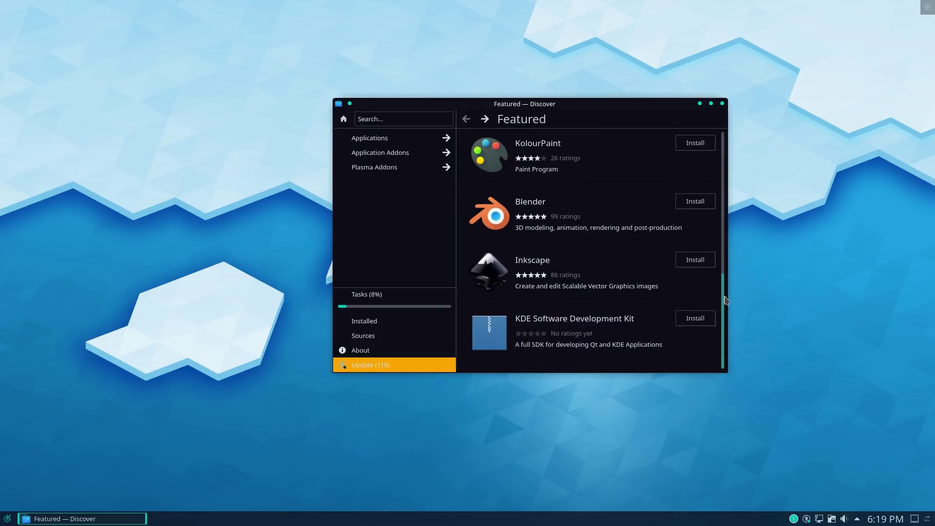
pyautogui.moveTo(724, 296); pyautogui.dragTo(695, 128)
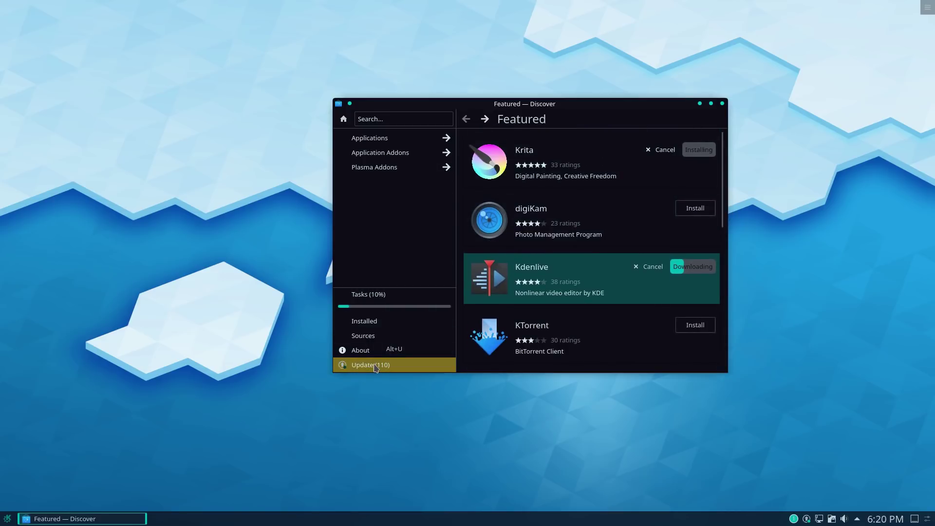
pyautogui.moveTo(539, 108); pyautogui.dragTo(614, 62)
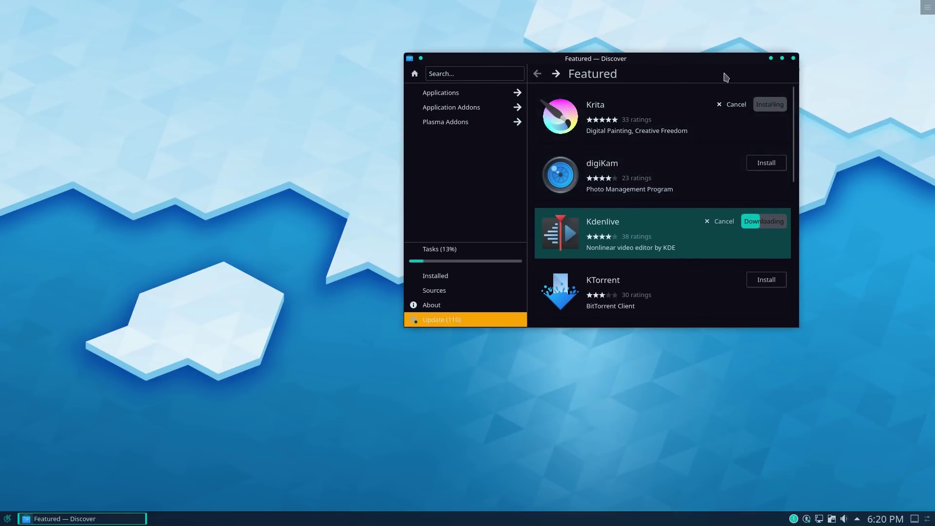
pyautogui.moveTo(633, 61); pyautogui.dragTo(710, 81)
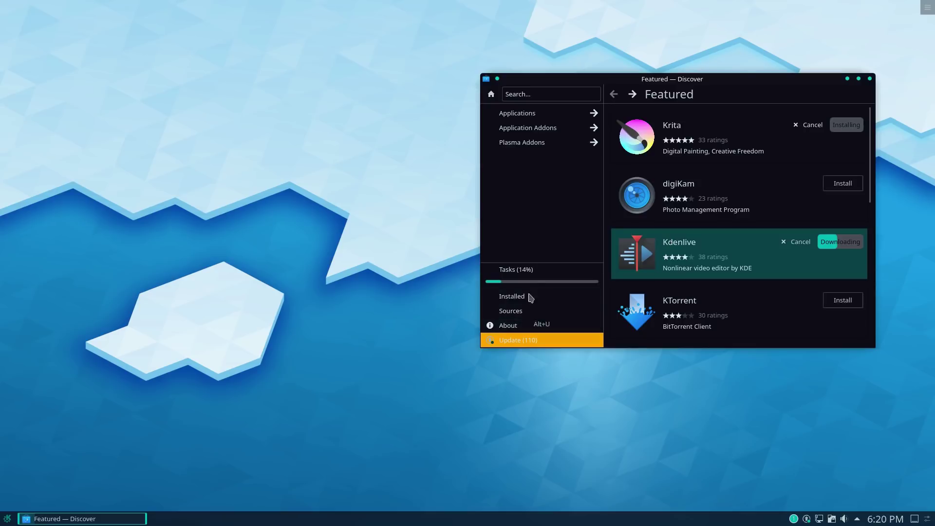
# - Replace the Kickoff launcher with the cascading Application Menu via Show Alternatives
pyautogui.click(6, 518)
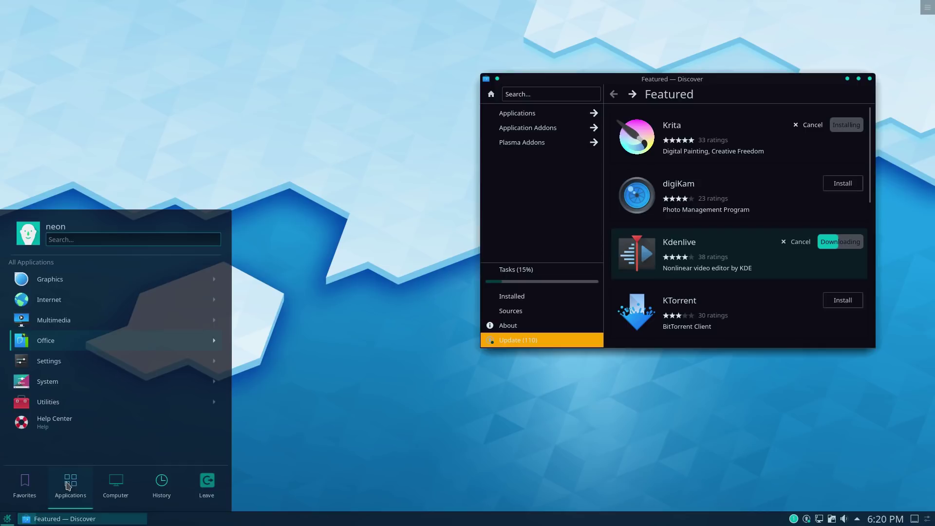
pyautogui.moveTo(164, 476)
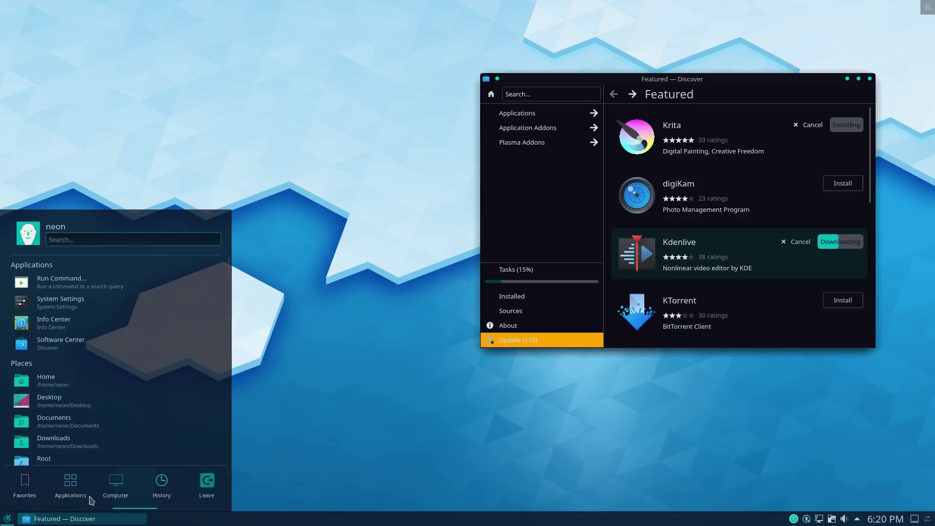
pyautogui.moveTo(28, 482)
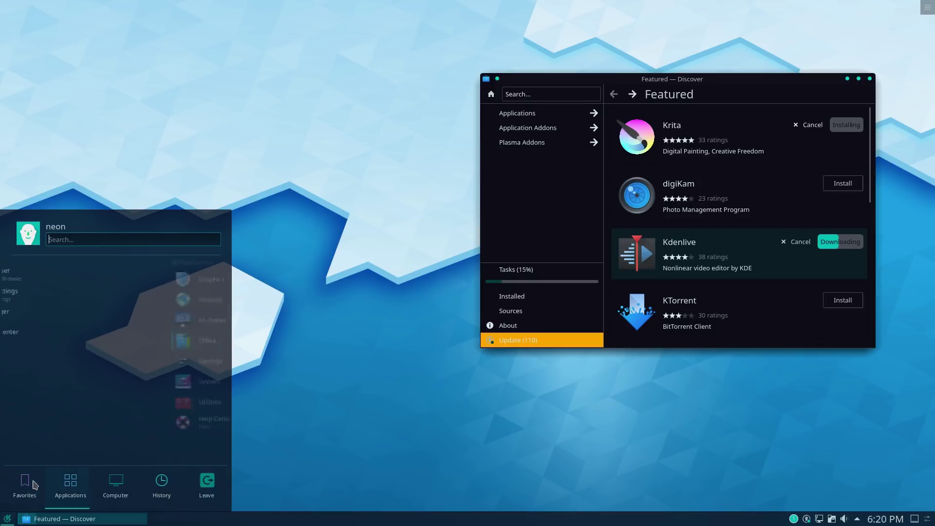
pyautogui.rightClick(10, 520)
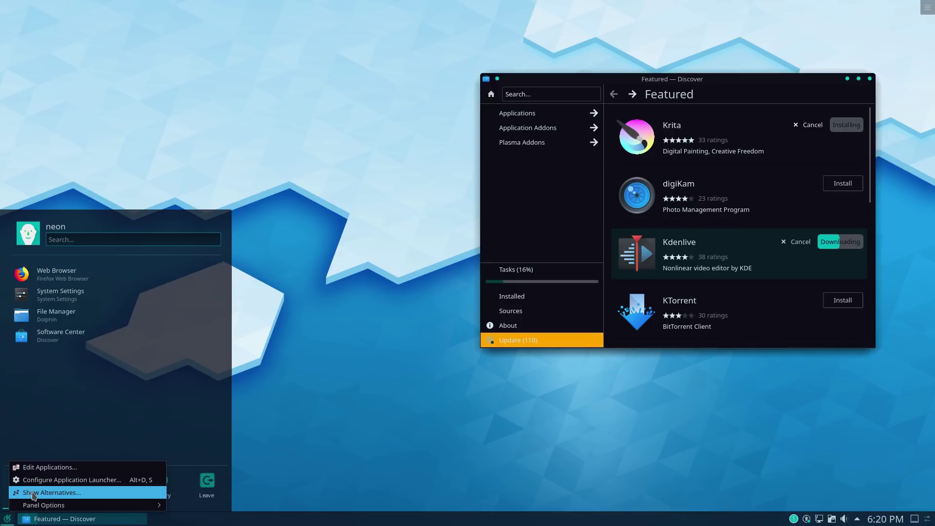
pyautogui.click(34, 492)
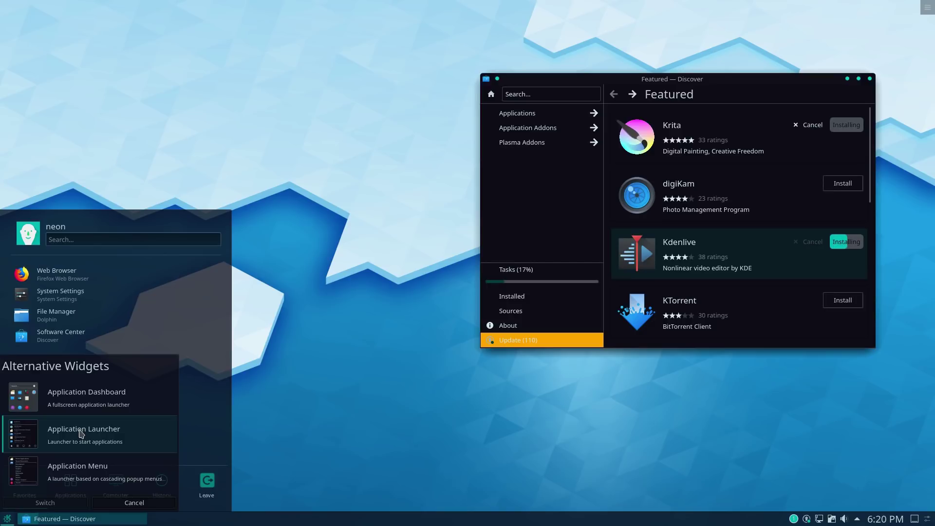
pyautogui.click(79, 466)
pyautogui.click(45, 503)
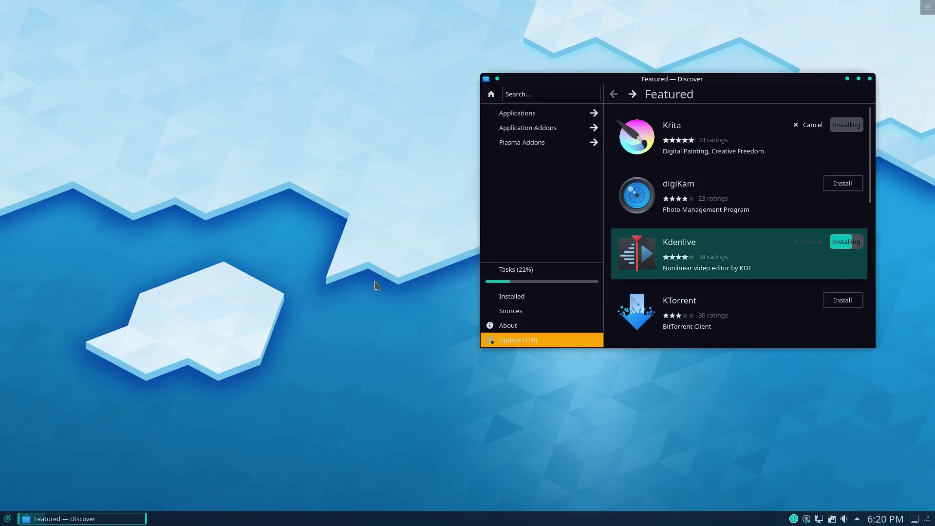
# - Try the new cascading menu, then switch the launcher to the full-screen Application Dashboard
pyautogui.click(8, 518)
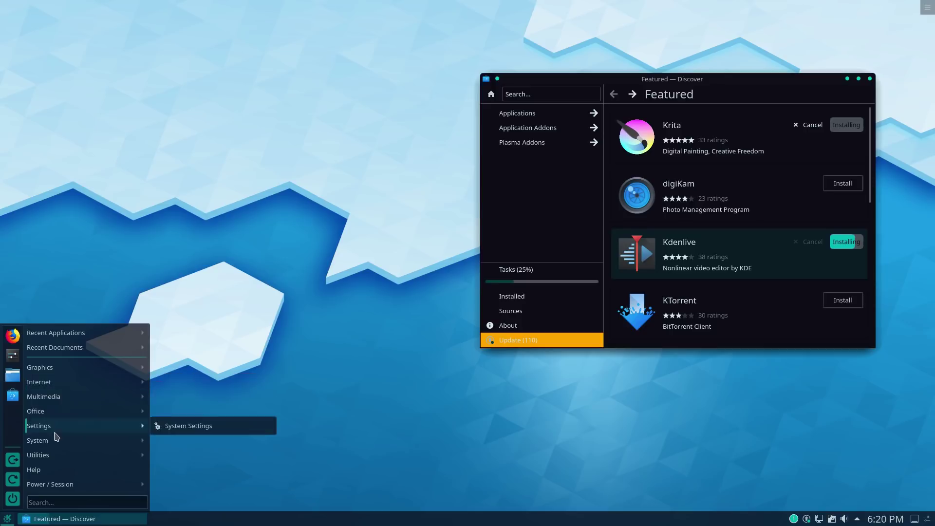
pyautogui.rightClick(8, 518)
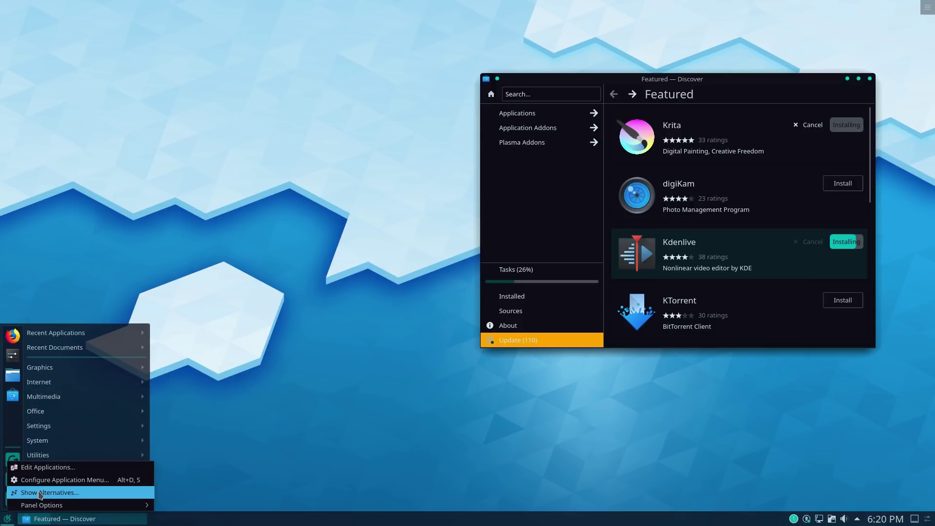
pyautogui.press('Escape')
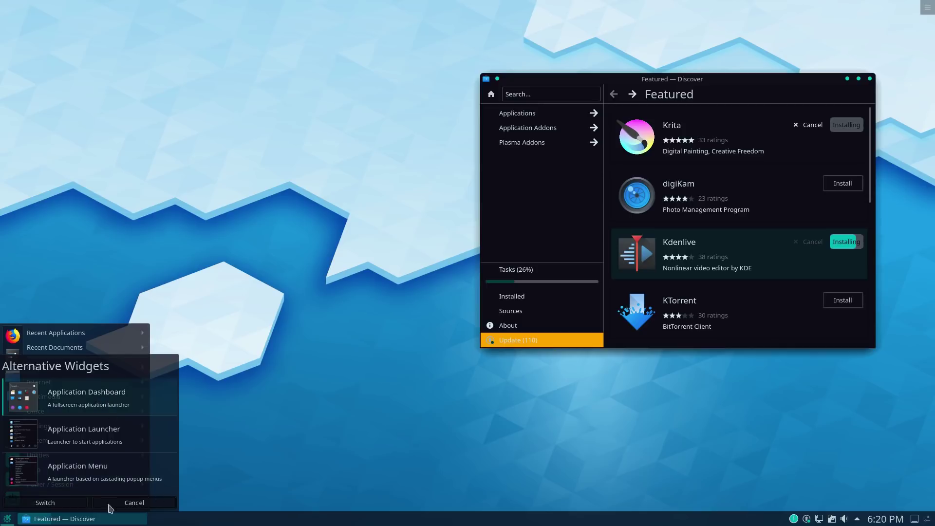
pyautogui.click(45, 503)
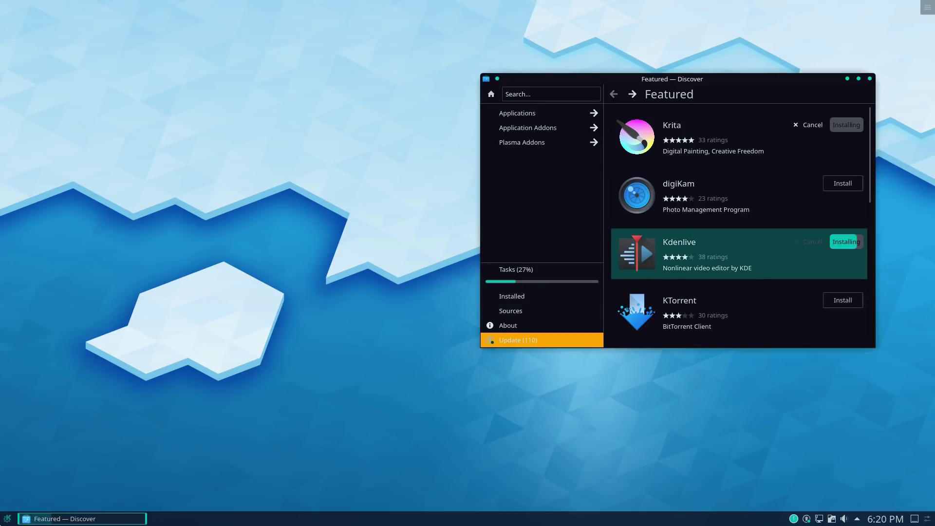
pyautogui.click(8, 519)
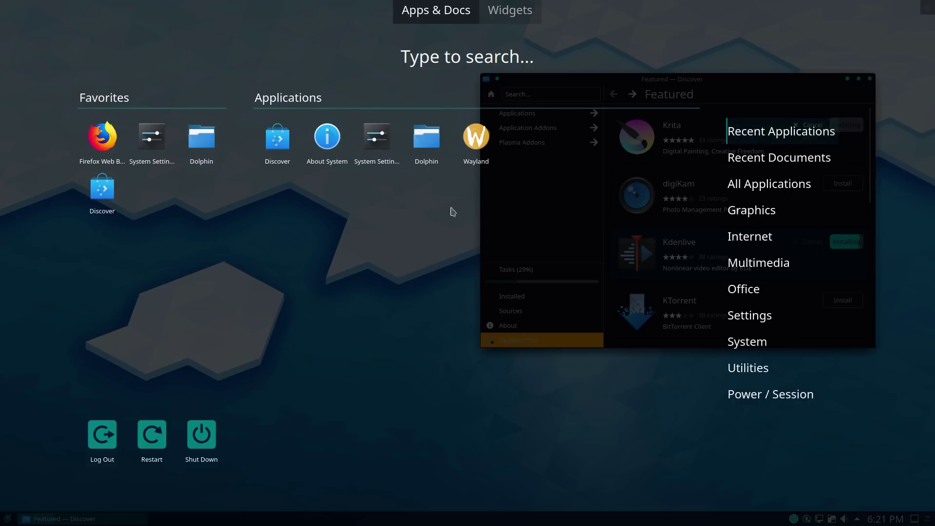
pyautogui.moveTo(757, 186)
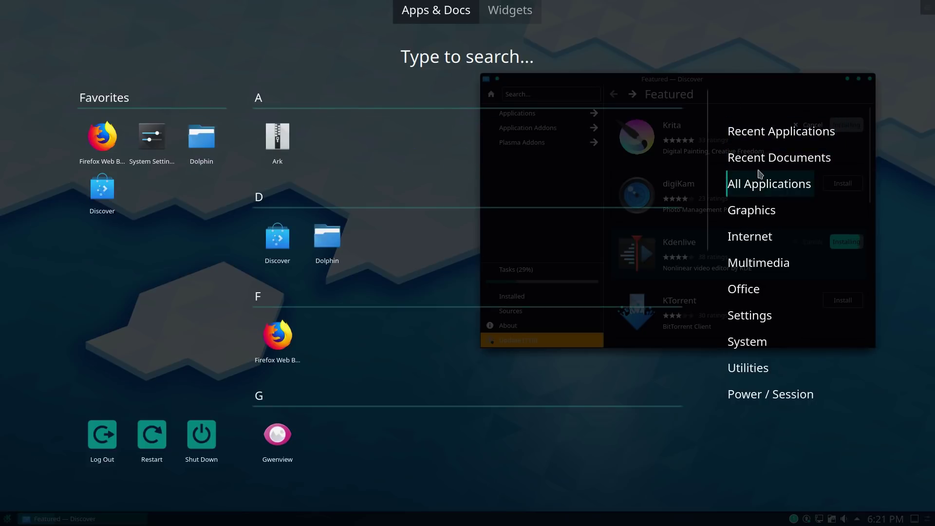
pyautogui.moveTo(743, 232)
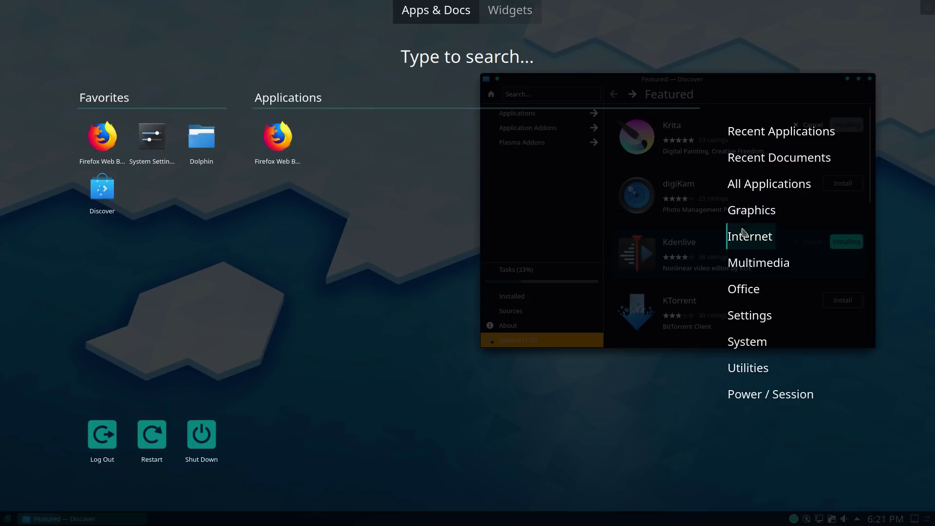
pyautogui.moveTo(745, 396)
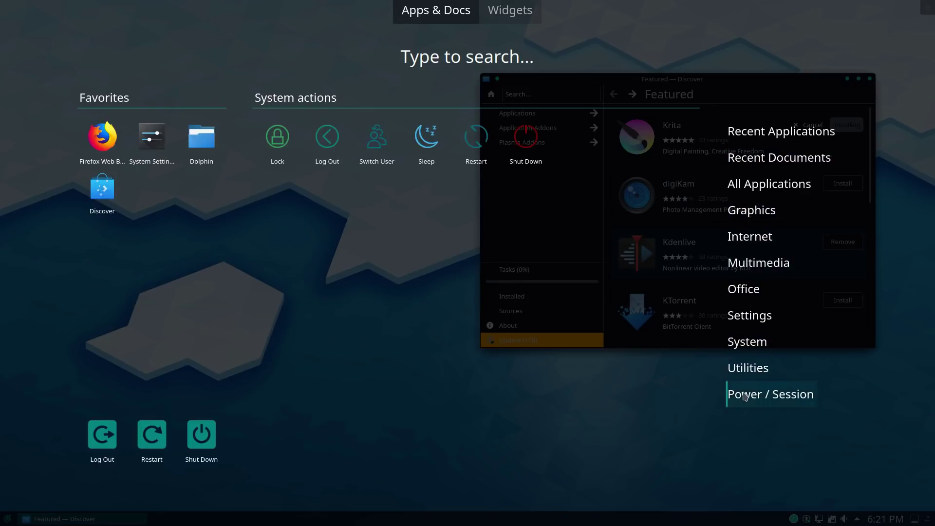
pyautogui.moveTo(747, 368)
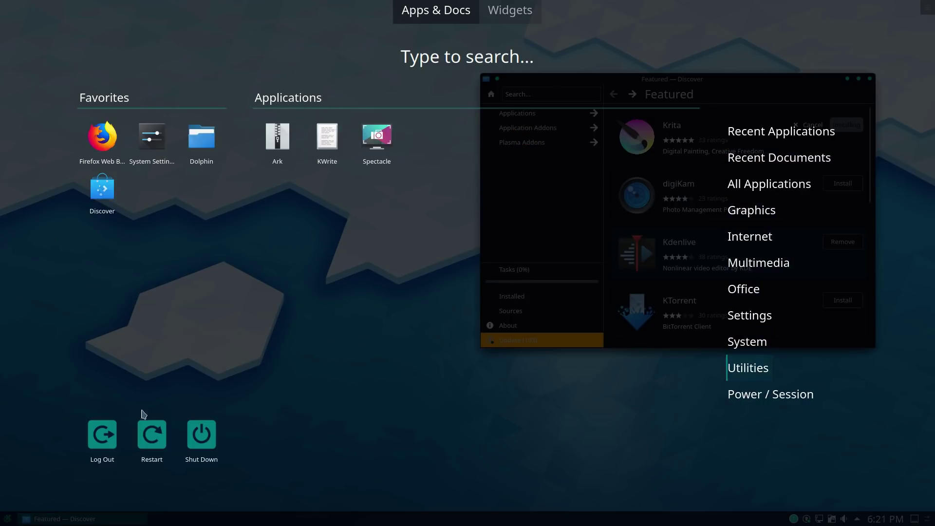
pyautogui.click(894, 389)
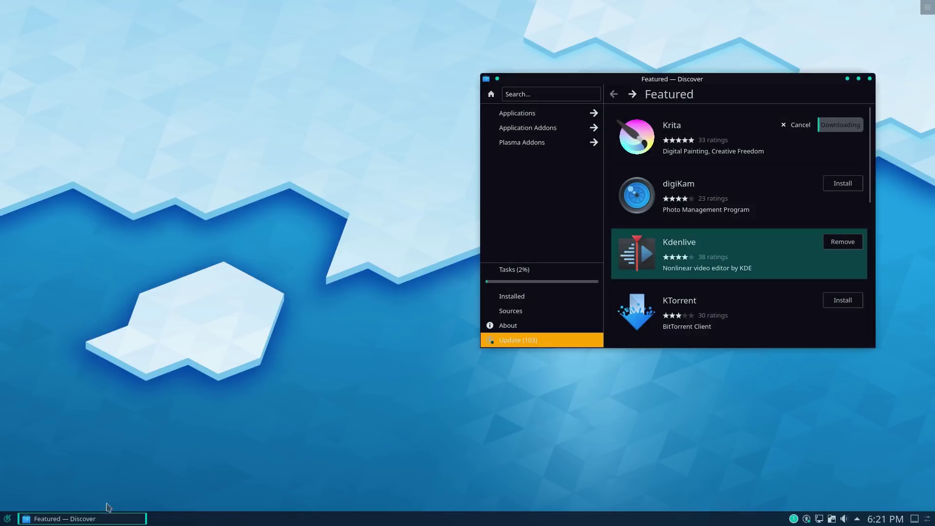
# - Glance at the launcher's panel options, then move the Discover window to the left side
pyautogui.rightClick(11, 522)
pyautogui.moveTo(23, 504)
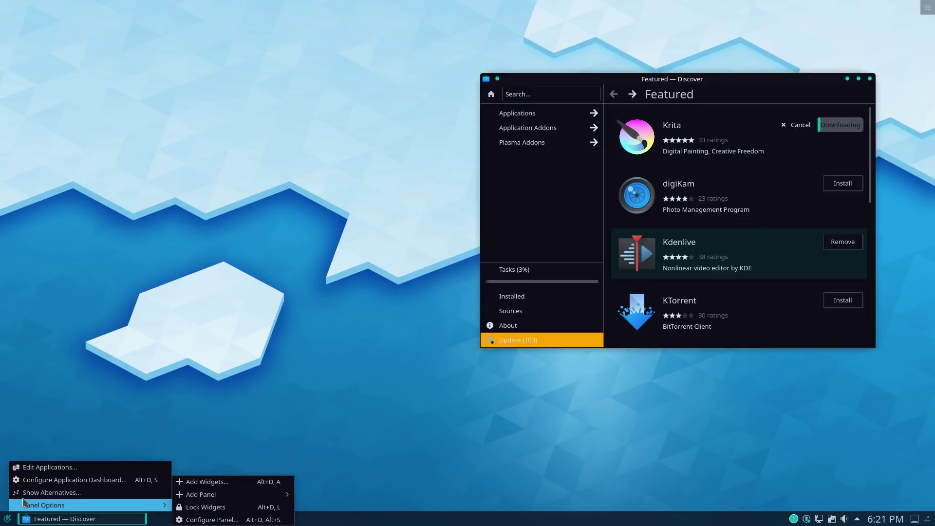
pyautogui.click(223, 294)
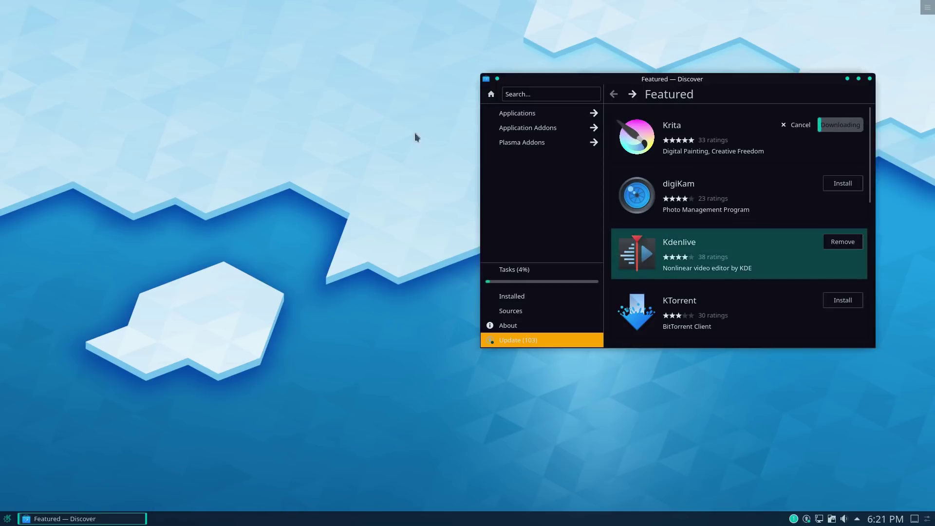
pyautogui.moveTo(665, 80); pyautogui.dragTo(303, 79)
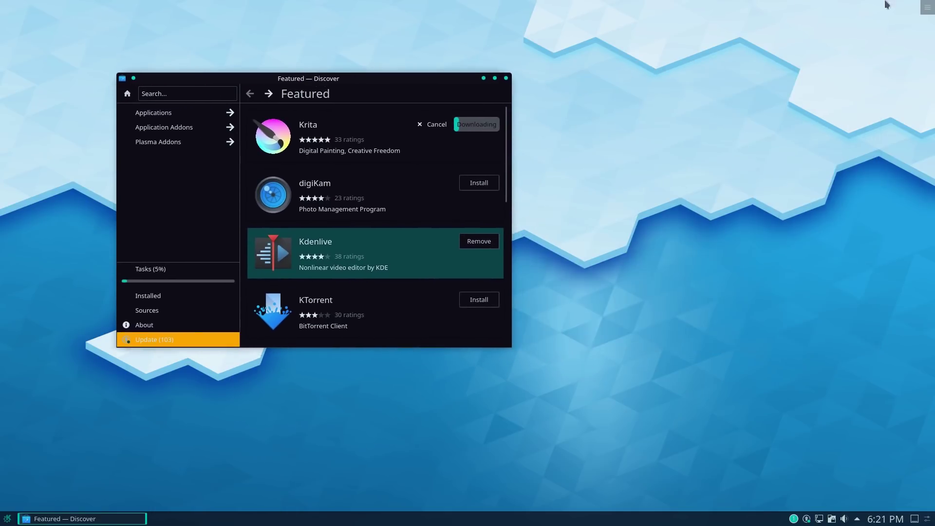
# - Try the desktop toolbox and panel edit mode, then choose Add Widgets… from the desktop menu
pyautogui.click(927, 8)
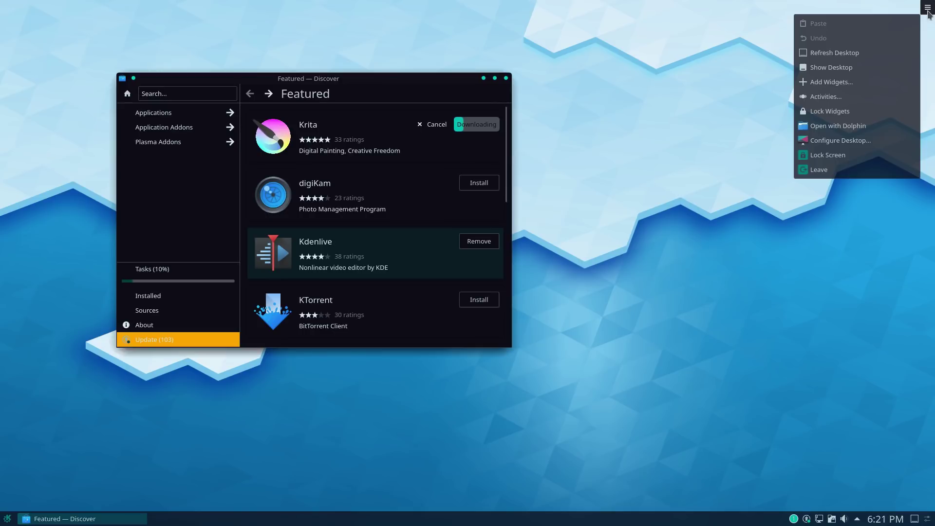
pyautogui.click(927, 8)
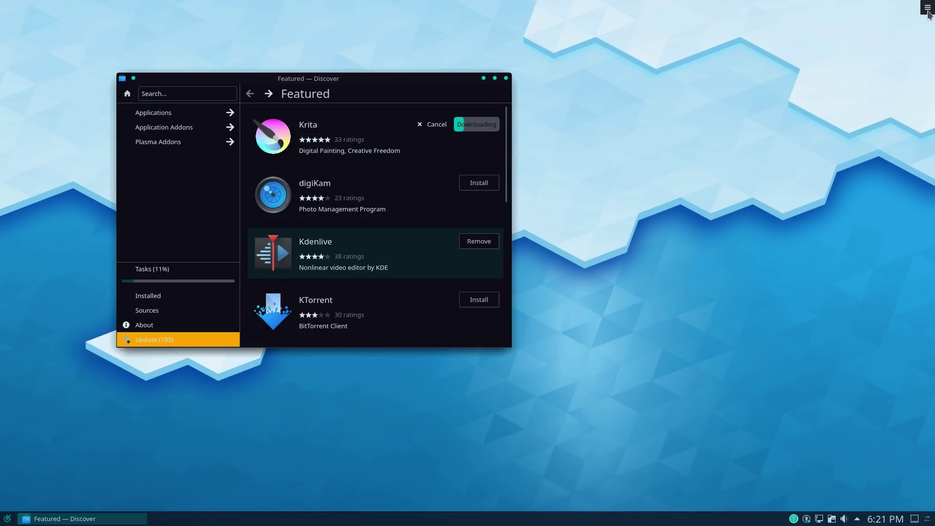
pyautogui.click(927, 521)
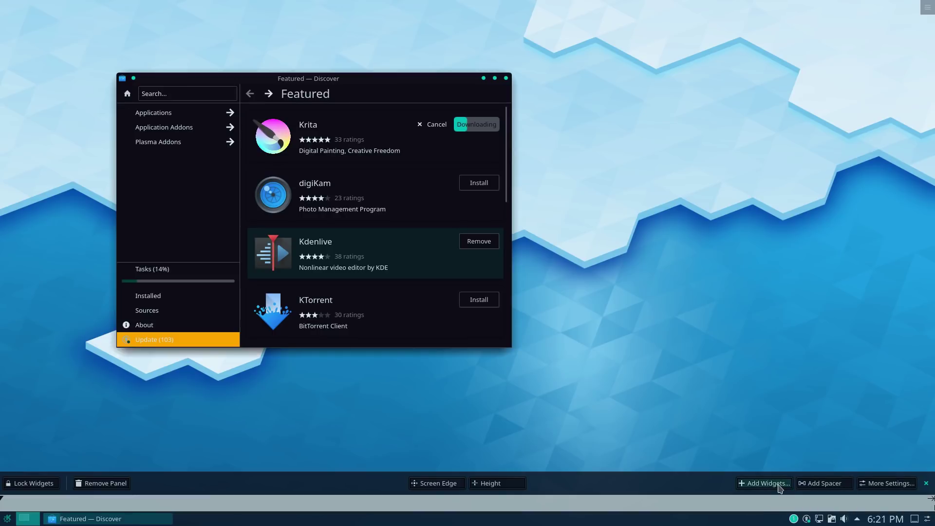
pyautogui.click(785, 396)
pyautogui.rightClick(751, 303)
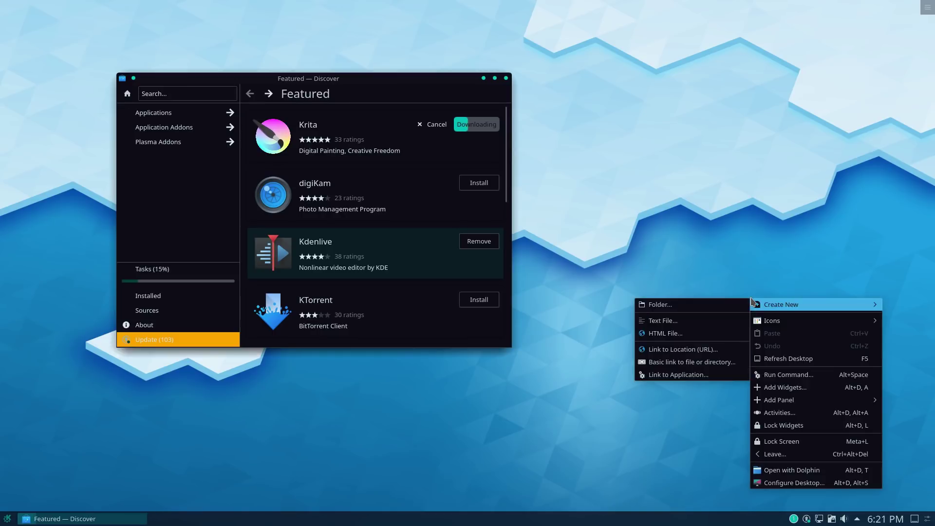
pyautogui.click(780, 388)
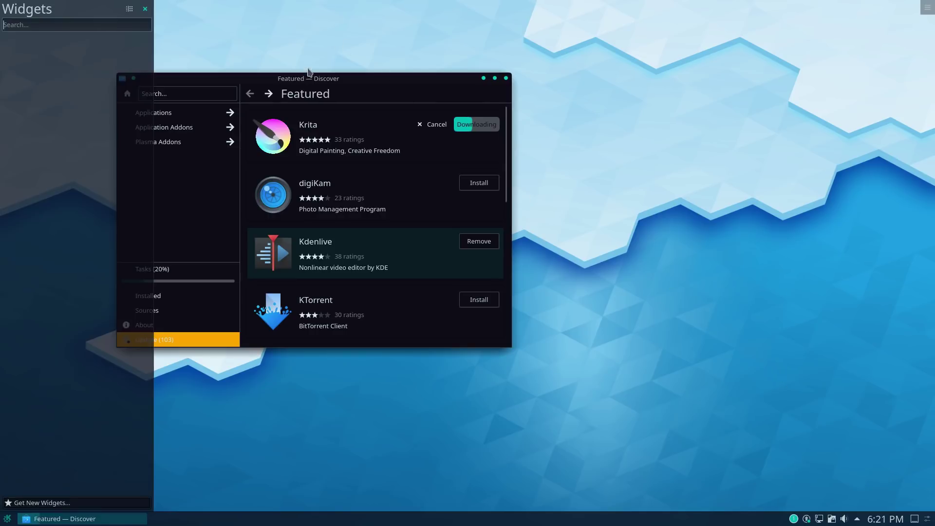
# - Move Discover toward the centre and drag an Analog Clock from the widget browser onto the desktop
pyautogui.moveTo(351, 94); pyautogui.dragTo(590, 111)
pyautogui.rightClick(165, 159)
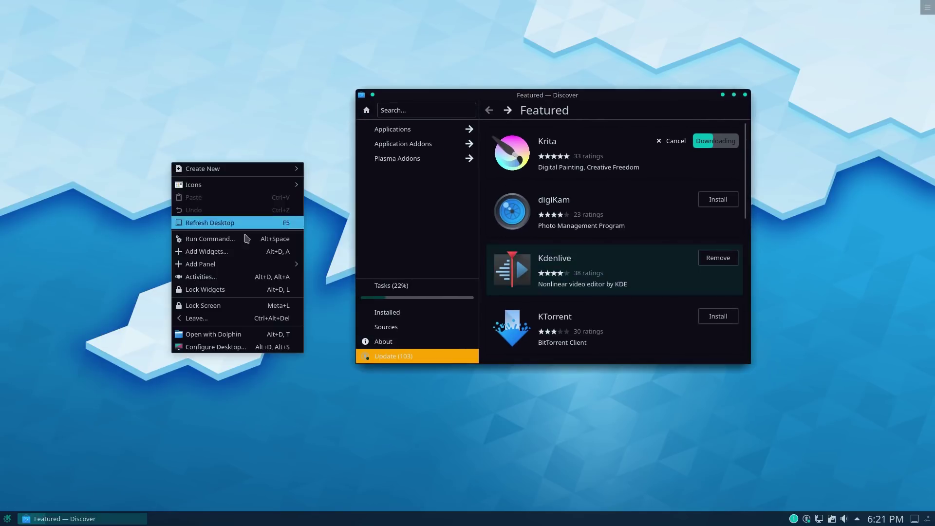
pyautogui.click(238, 251)
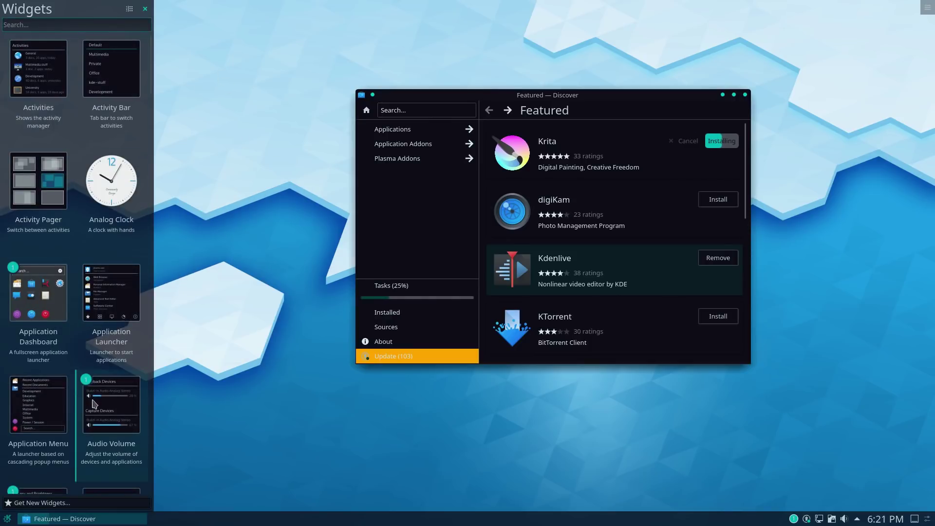
pyautogui.moveTo(111, 180); pyautogui.dragTo(828, 381)
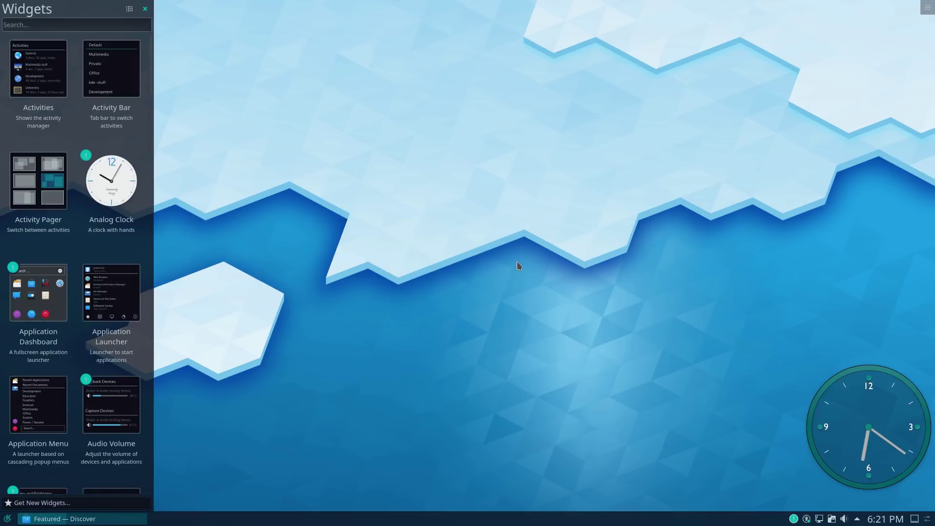
# - Bring Discover back into view, close the widget browser, and open the Analog Clock's context menu
pyautogui.scroll(-2, 91, 500)
pyautogui.click(92, 518)
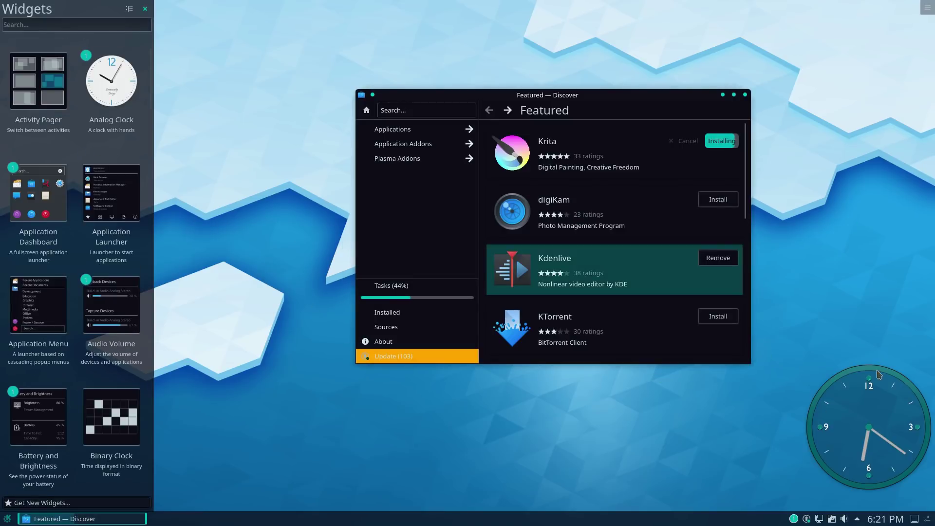
pyautogui.scroll(2, 91, 134)
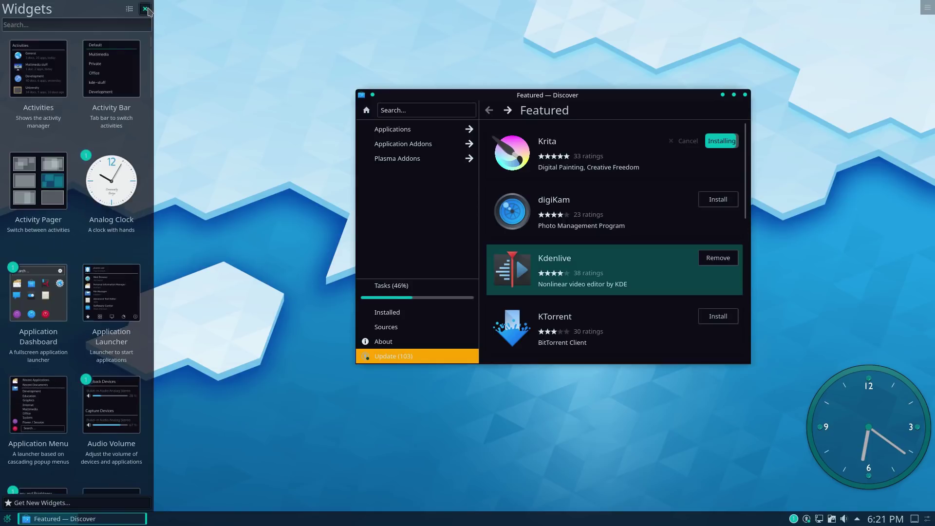
pyautogui.click(144, 9)
pyautogui.moveTo(856, 422)
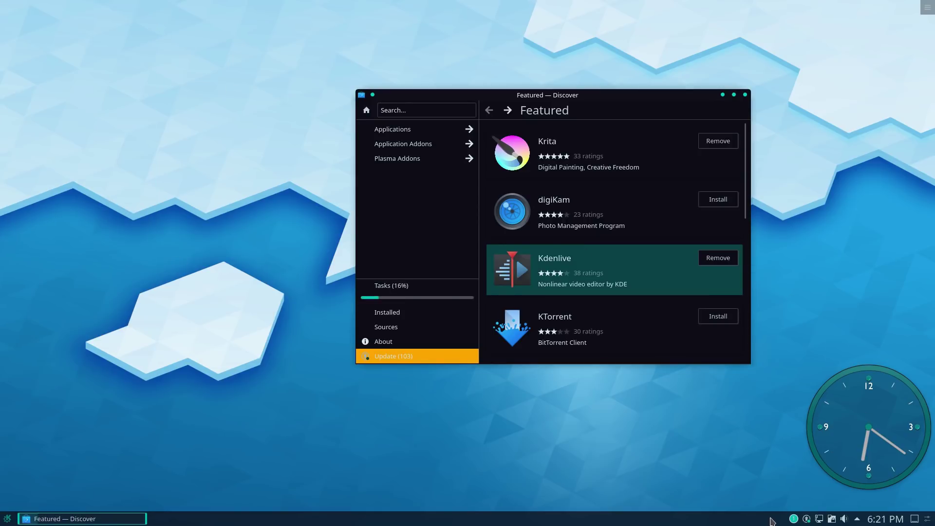
pyautogui.rightClick(860, 407)
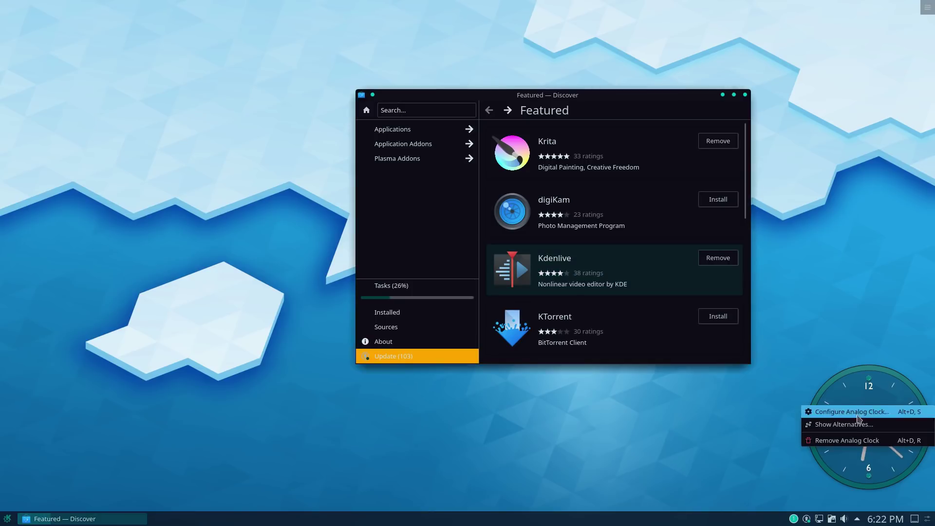
pyautogui.click(796, 429)
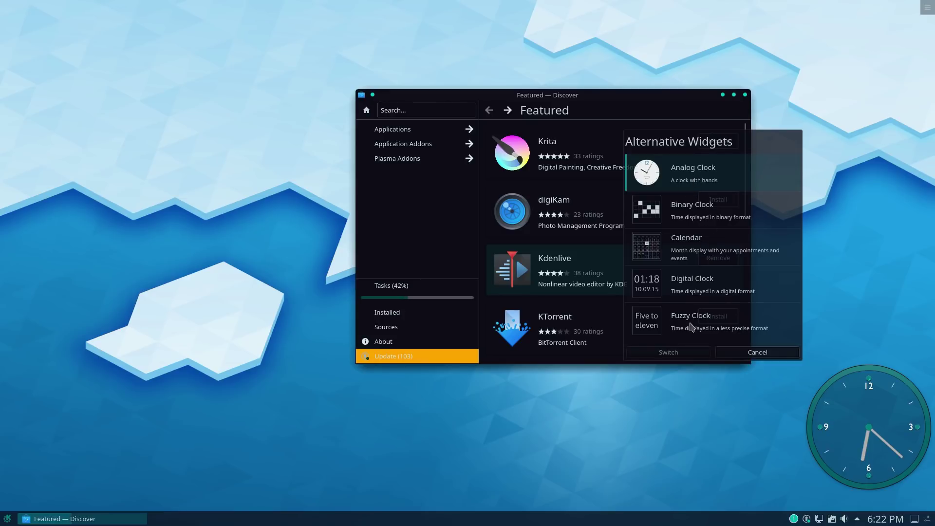
pyautogui.click(777, 353)
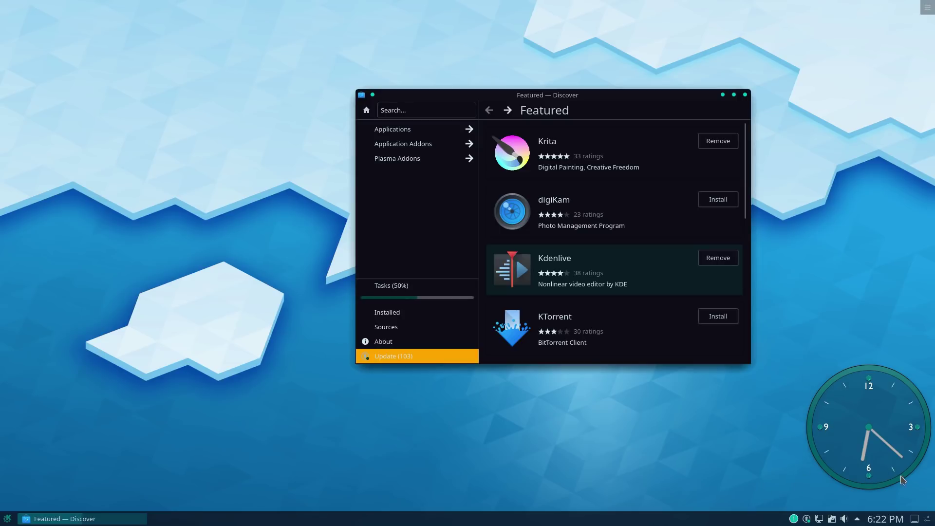
pyautogui.moveTo(909, 490); pyautogui.dragTo(242, 524)
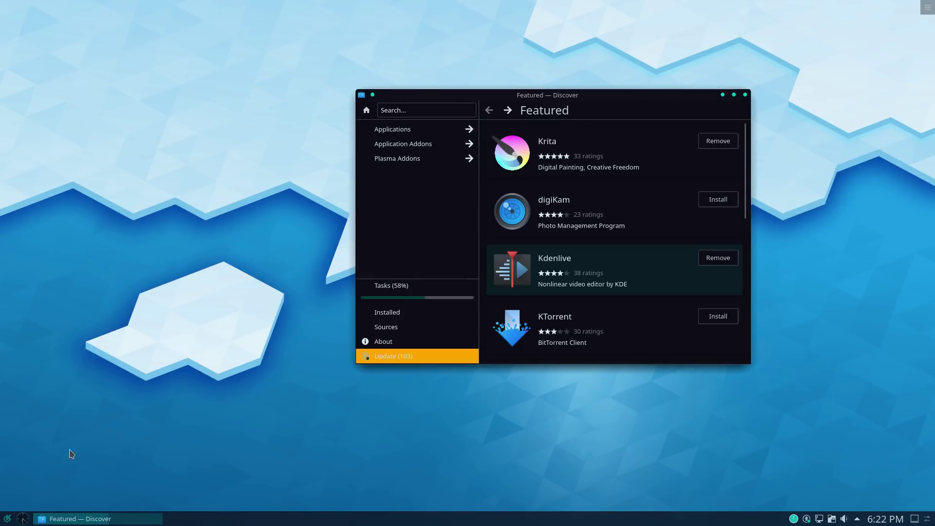
# - In panel edit mode, pull the clock out of the panel, place it upper right and enlarge it
pyautogui.click(927, 519)
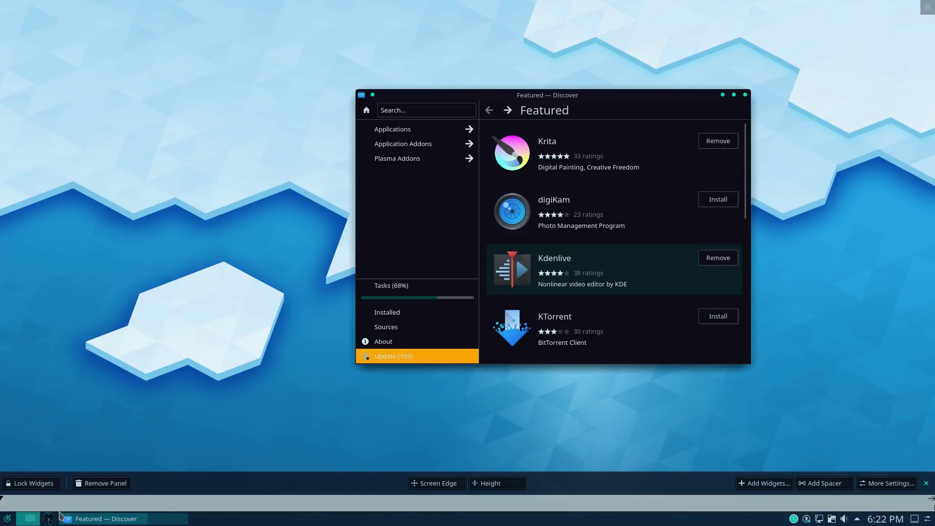
pyautogui.moveTo(48, 519); pyautogui.dragTo(833, 366)
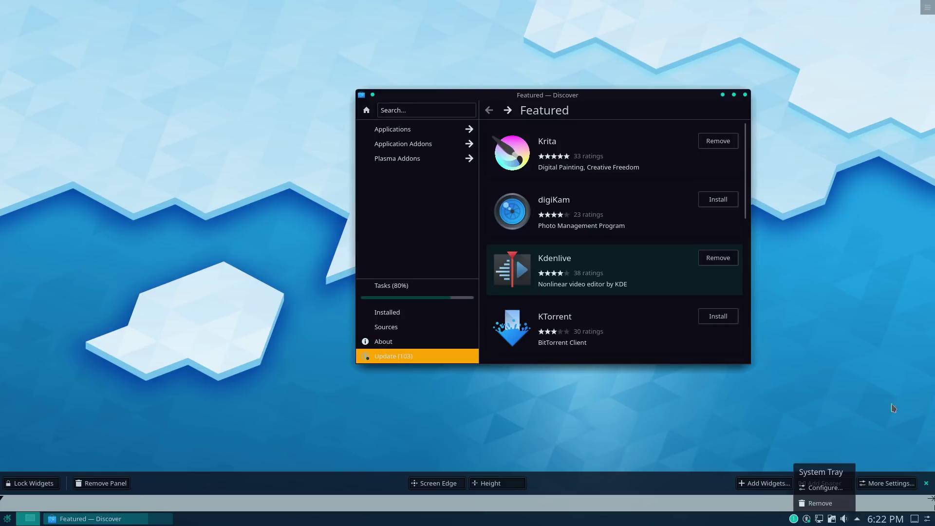
pyautogui.click(714, 408)
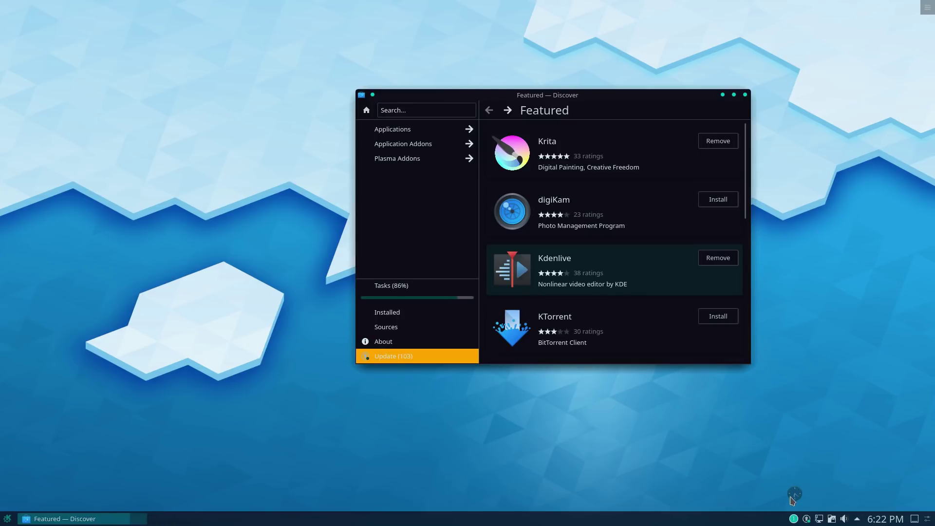
pyautogui.moveTo(792, 501); pyautogui.dragTo(835, 238)
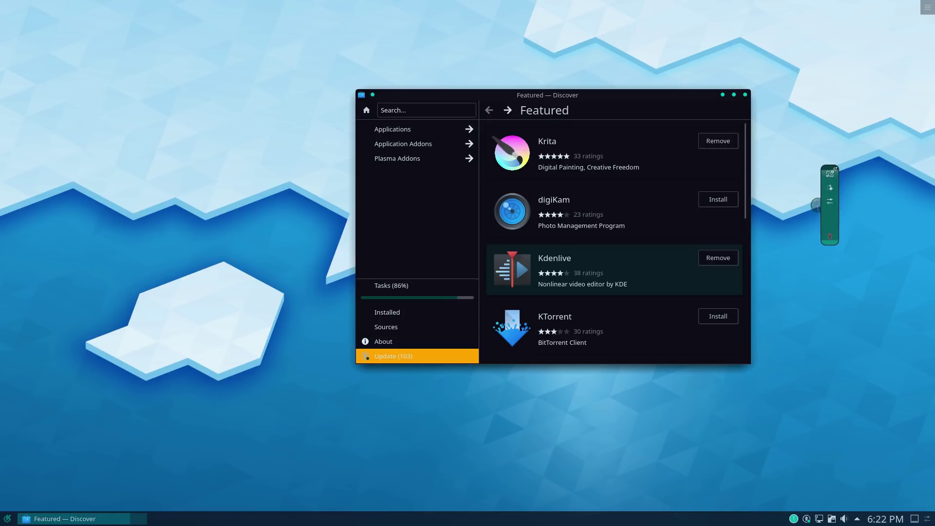
pyautogui.moveTo(830, 174); pyautogui.dragTo(893, 124)
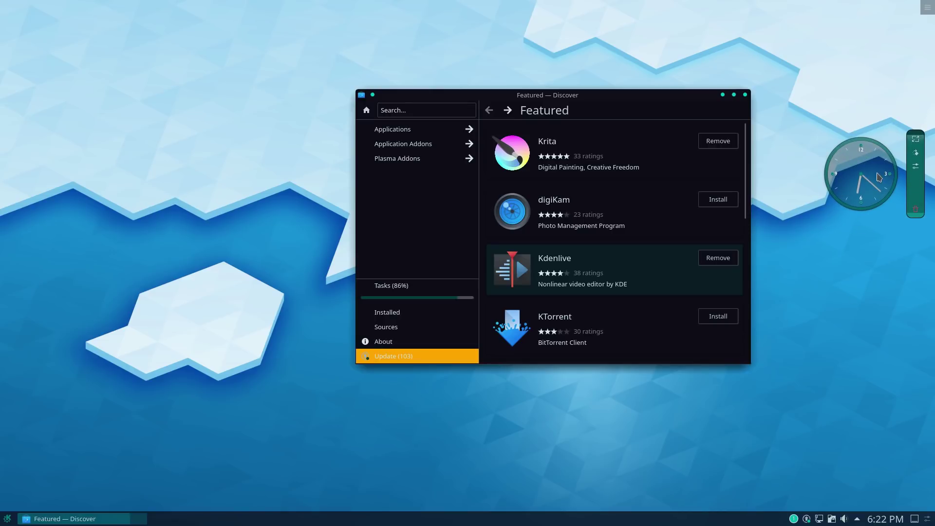
pyautogui.click(915, 169)
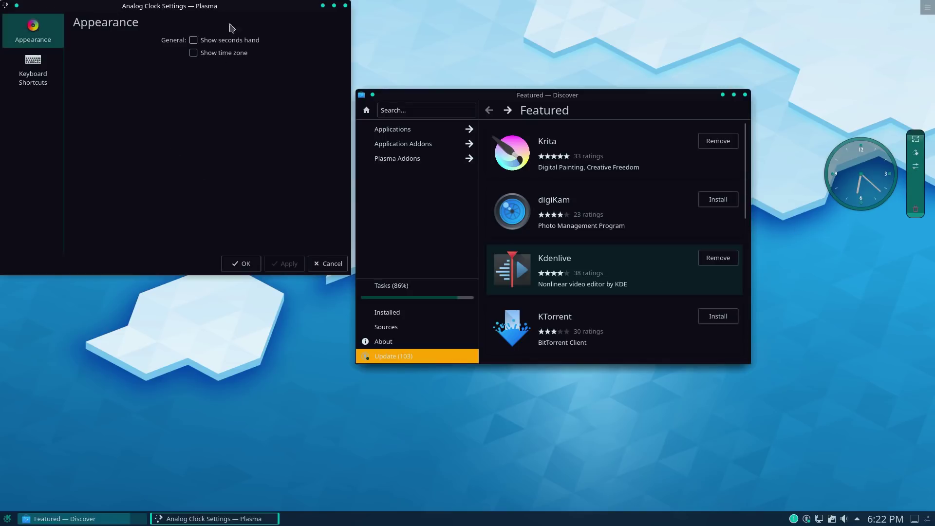
pyautogui.click(344, 6)
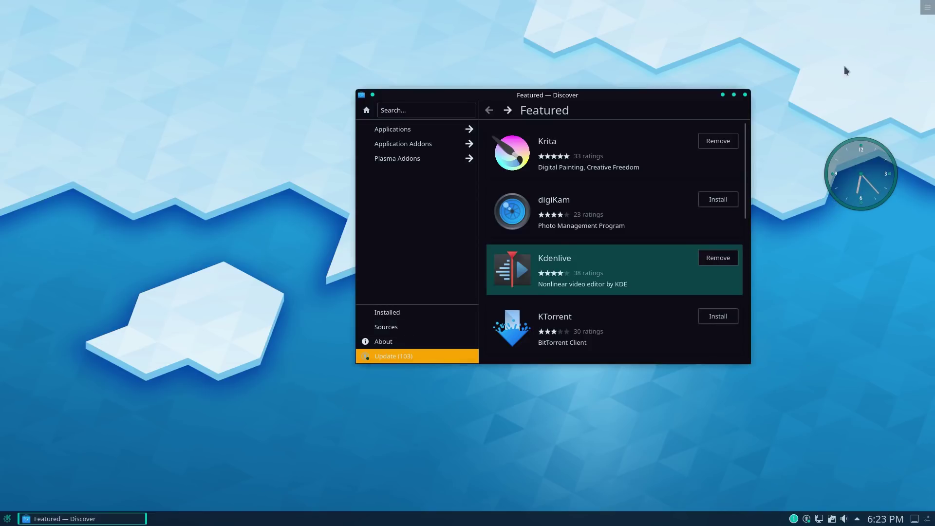
pyautogui.rightClick(833, 284)
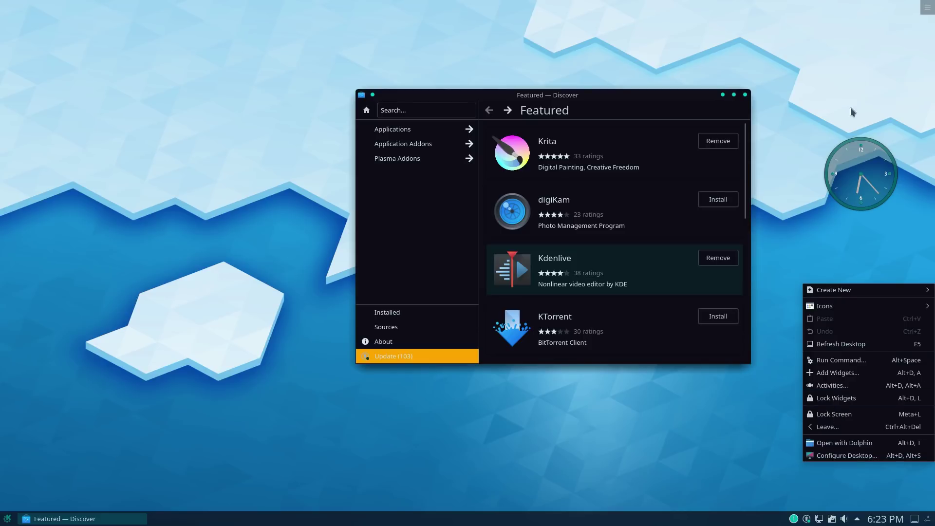
# - Lock the desktop widgets from the top-right toolbox and confirm it in the desktop menu
pyautogui.click(869, 53)
pyautogui.click(925, 7)
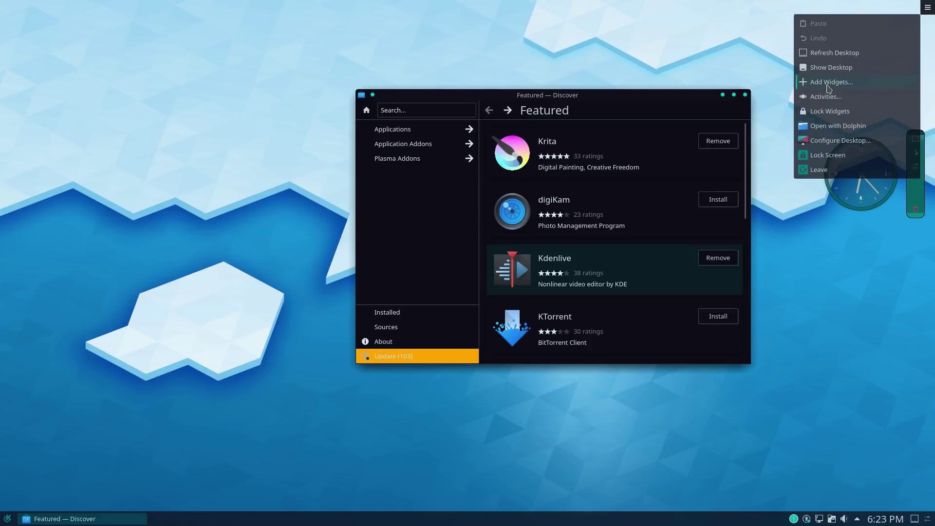
pyautogui.click(829, 110)
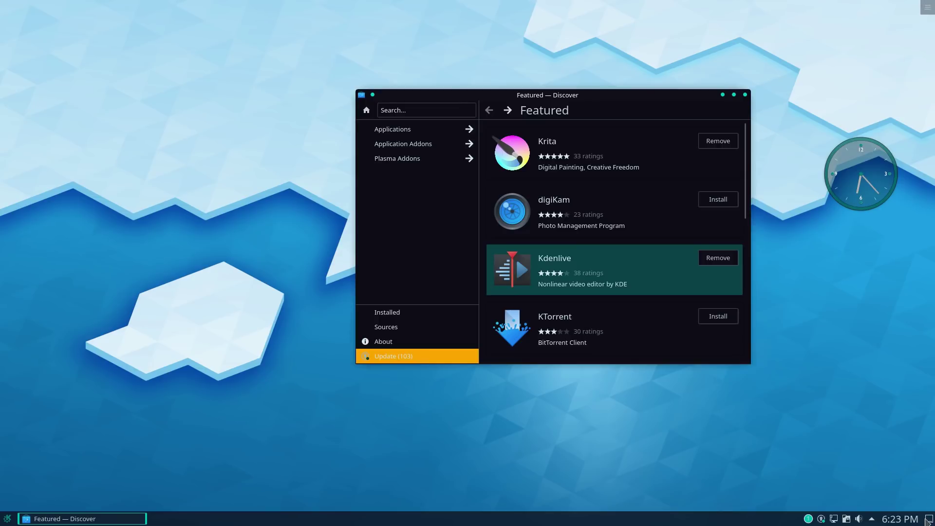
pyautogui.rightClick(821, 355)
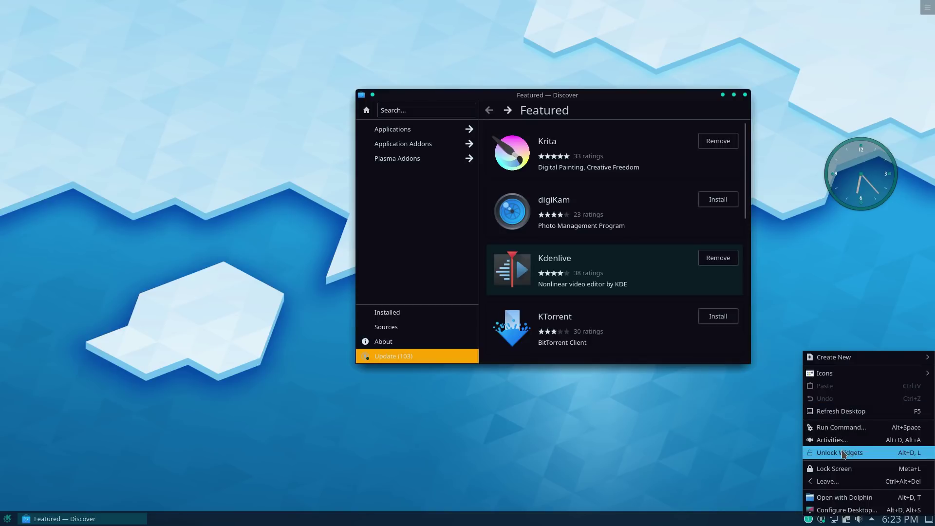
pyautogui.click(584, 474)
# - Check the application launcher's options, then close the Discover window
pyautogui.rightClick(7, 518)
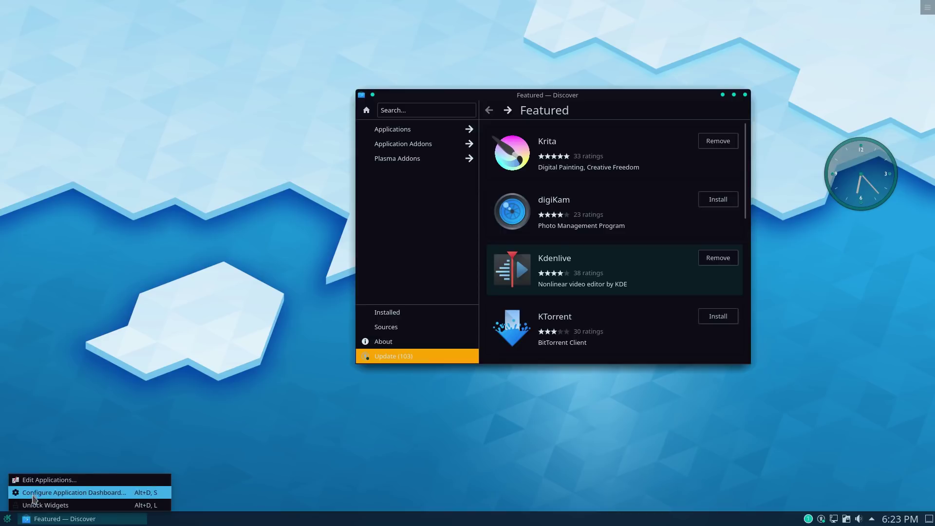
pyautogui.click(384, 472)
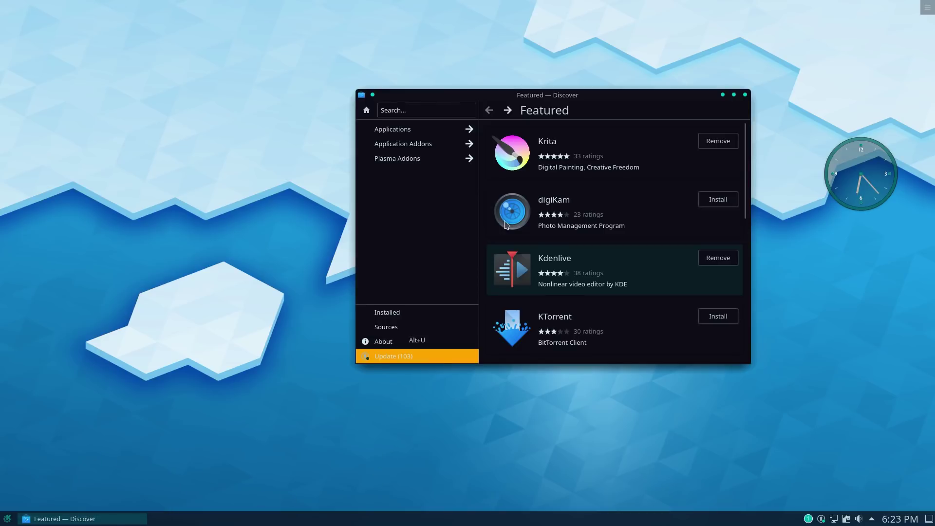
pyautogui.scroll(-3, 535, 243)
pyautogui.scroll(-6, 710, 244)
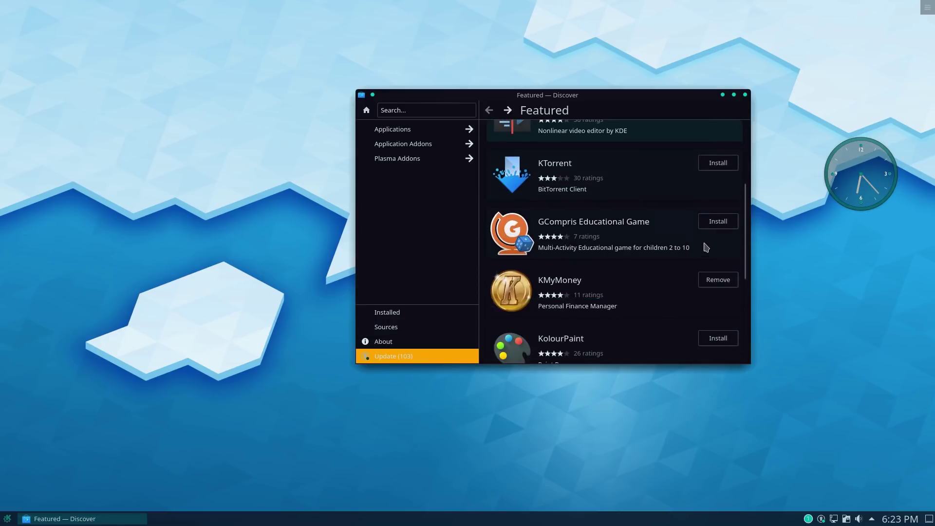
pyautogui.scroll(1, 743, 130)
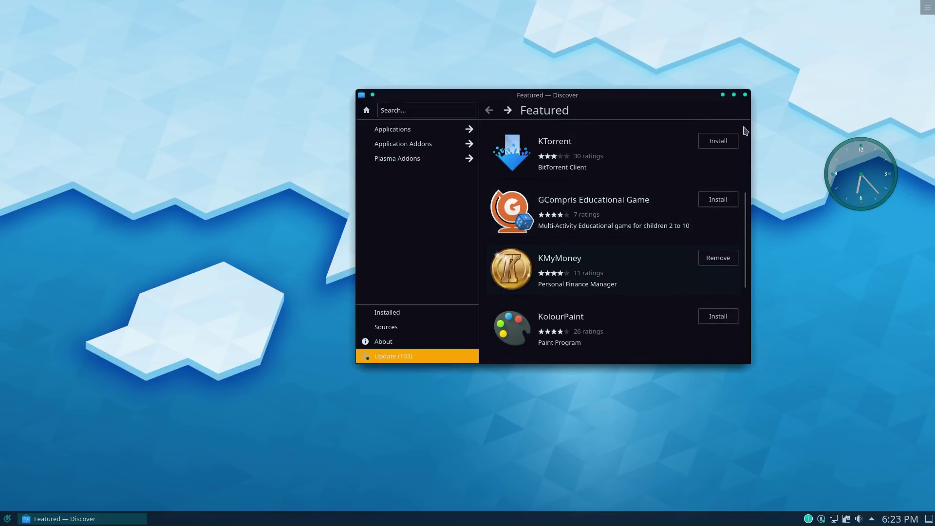
pyautogui.click(744, 96)
# - Launch Kdenlive from the Multimedia category of the full-screen launcher
pyautogui.click(6, 517)
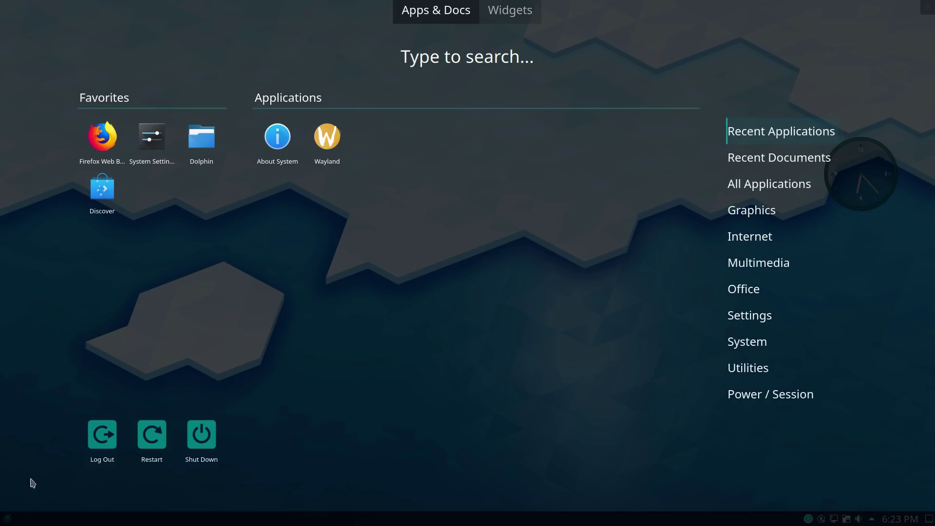
pyautogui.moveTo(753, 263)
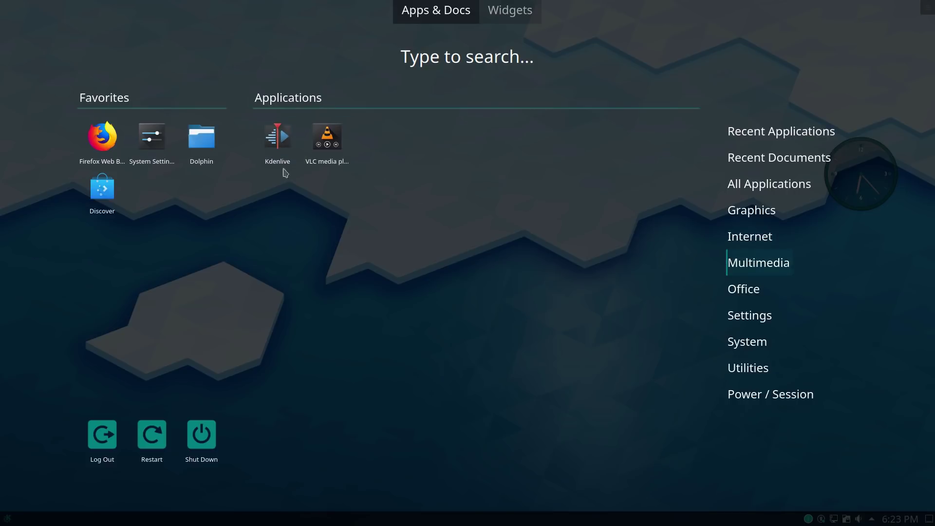
pyautogui.click(276, 136)
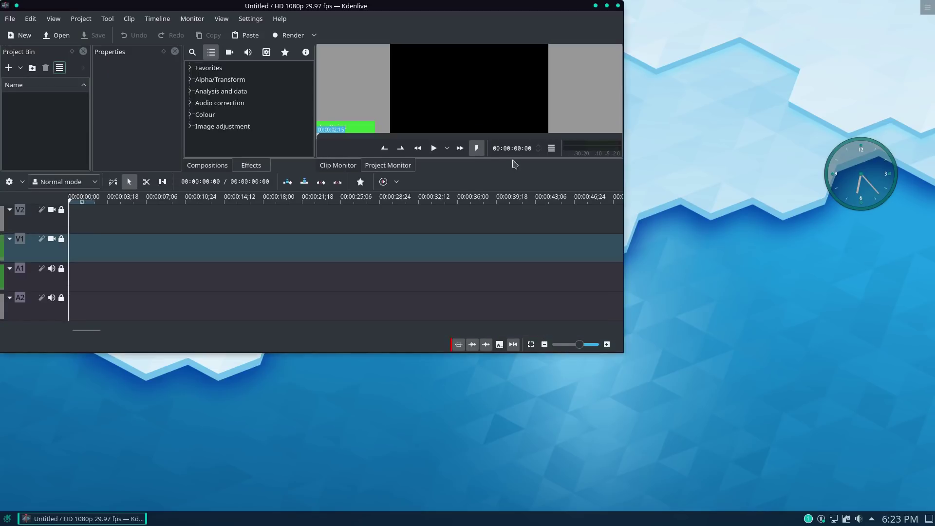
# - Maximize Kdenlive, inspect track V1's menu and move the playhead to about 00:00:04:08
pyautogui.click(607, 7)
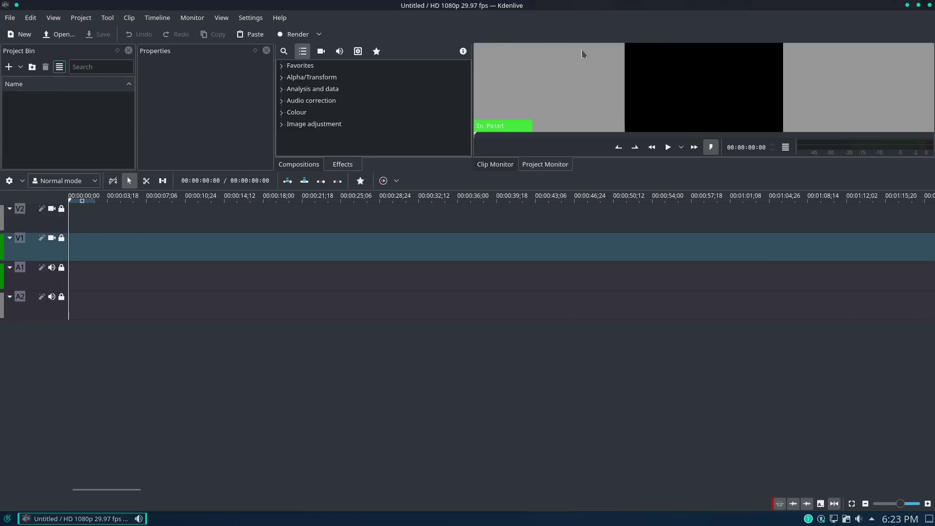
pyautogui.rightClick(160, 251)
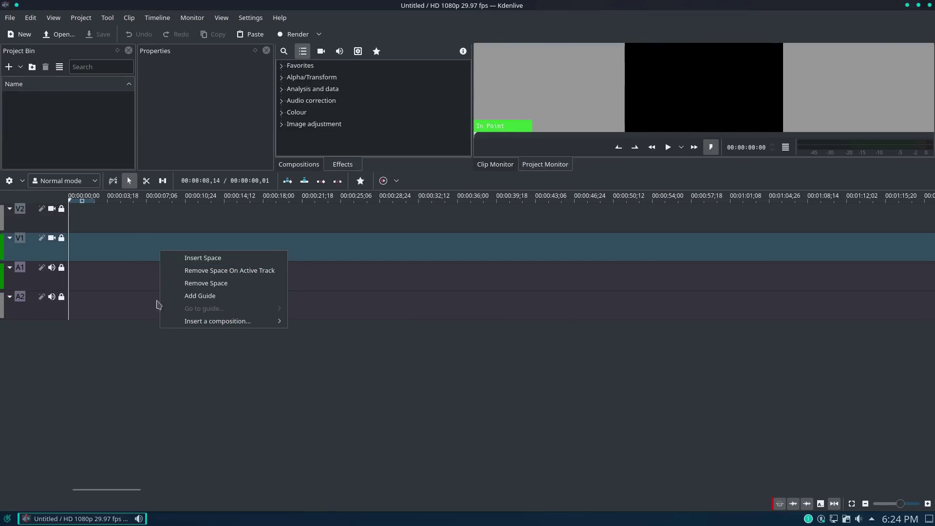
pyautogui.click(130, 372)
pyautogui.click(114, 229)
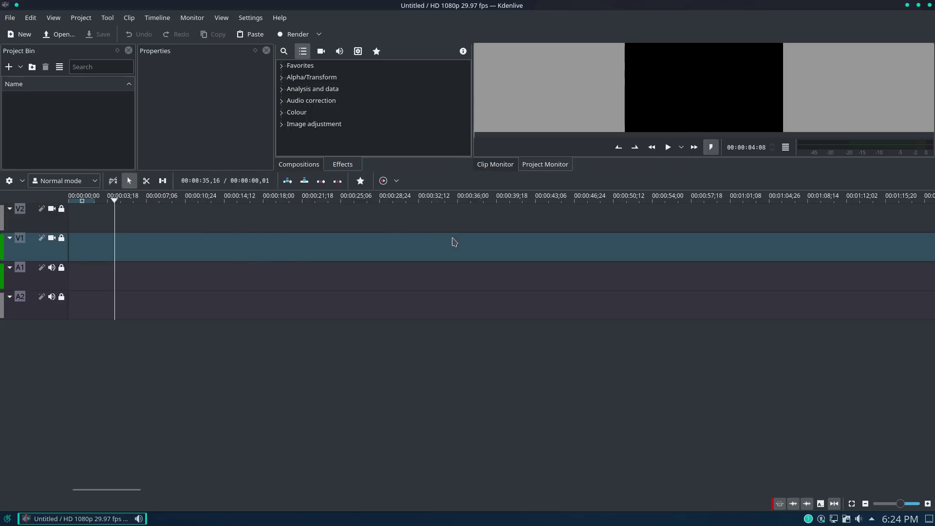
pyautogui.rightClick(186, 254)
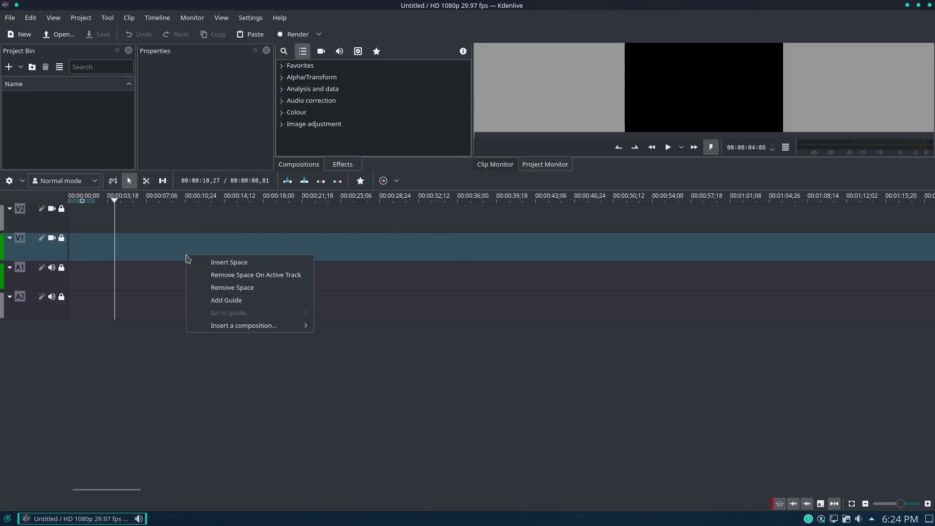
pyautogui.moveTo(248, 327)
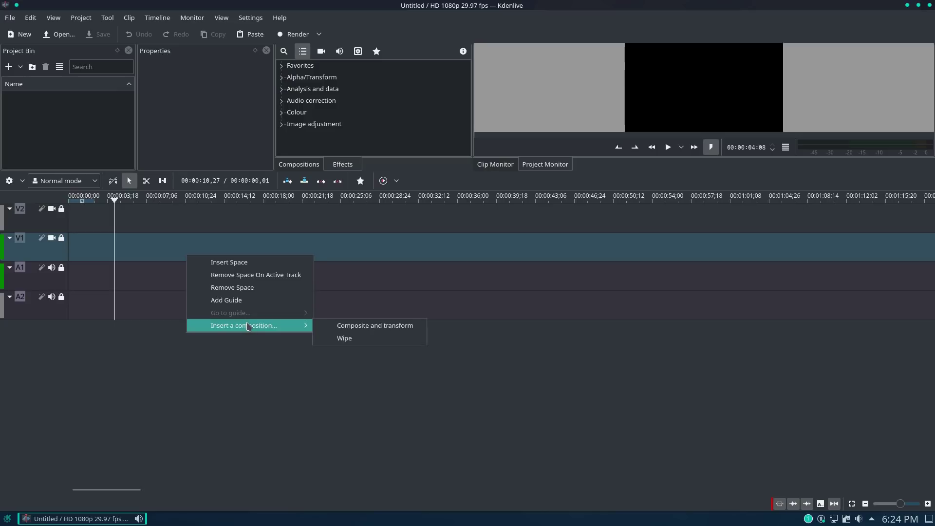
pyautogui.click(359, 54)
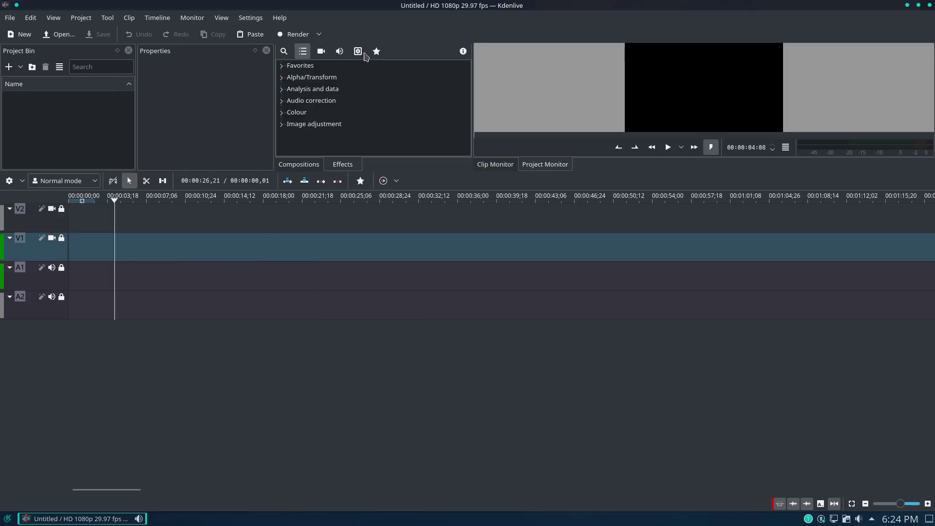
# - Filter effects to Favorites (Lift/gamma/gain, Transform, Volume), then peek at V1's menu and Help
pyautogui.click(377, 52)
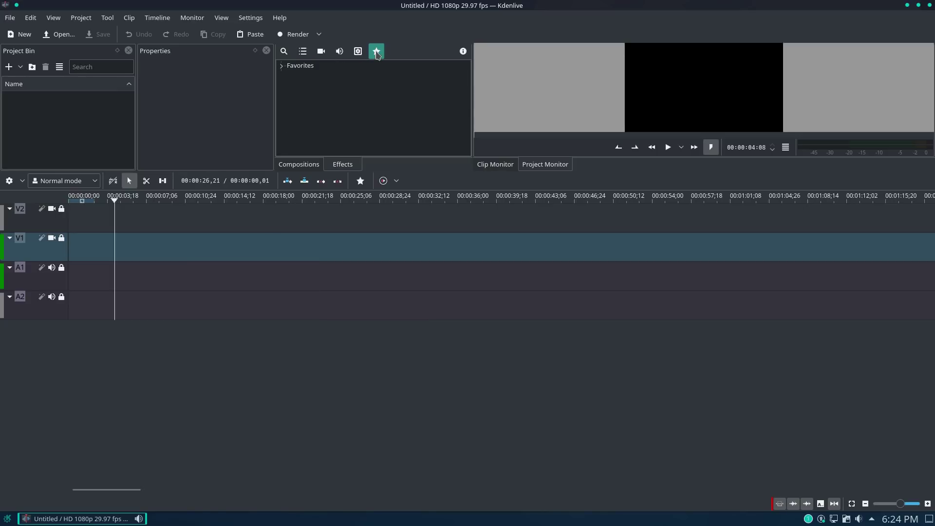
pyautogui.click(282, 66)
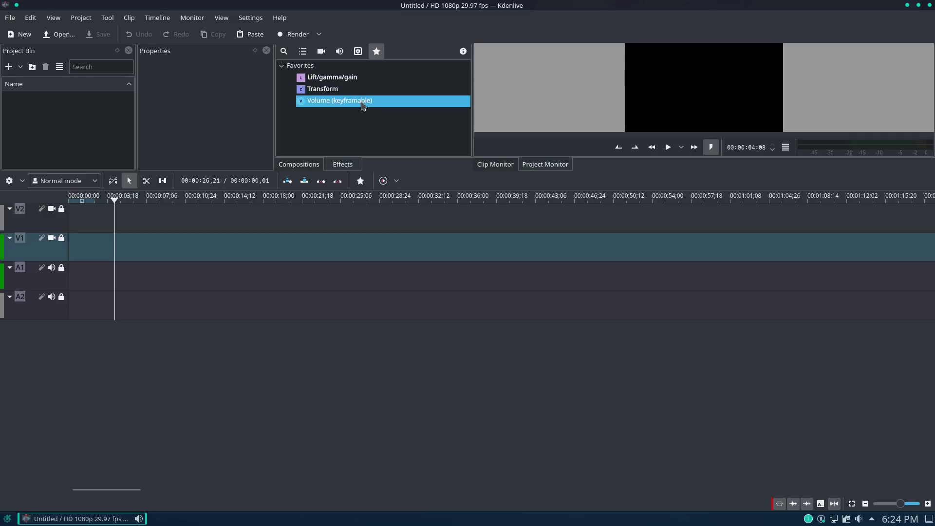
pyautogui.rightClick(422, 254)
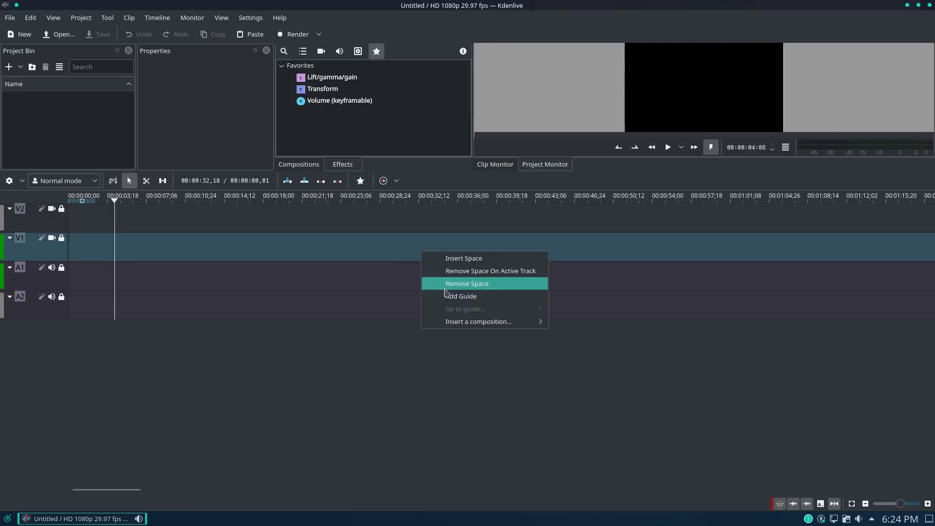
pyautogui.click(343, 375)
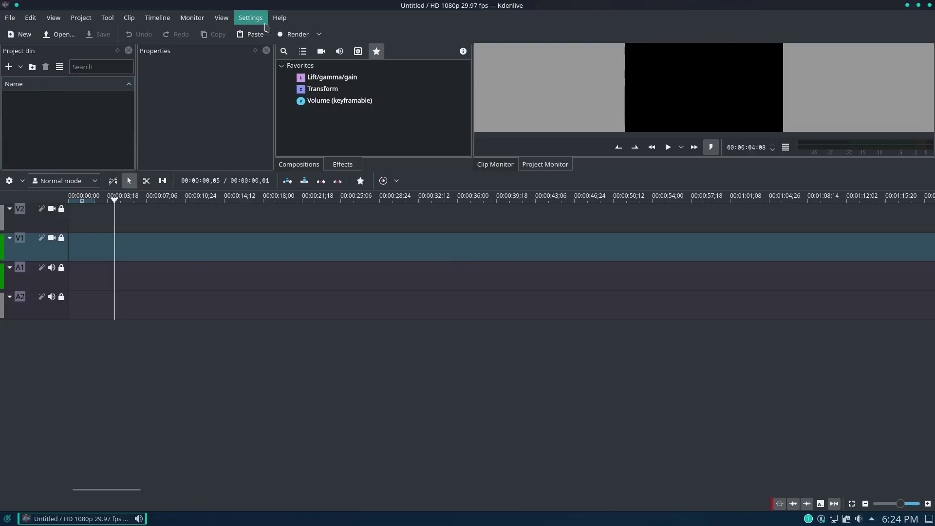
pyautogui.click(279, 18)
pyautogui.click(426, 5)
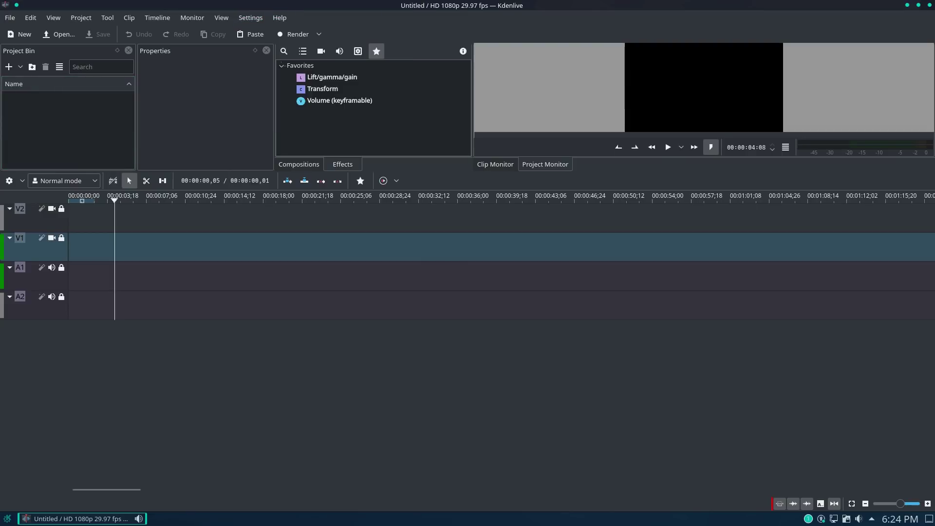
# - Close Kdenlive, launch Krita from Graphics, and create a new 1600 × 1200 px document
pyautogui.click(929, 6)
pyautogui.click(9, 518)
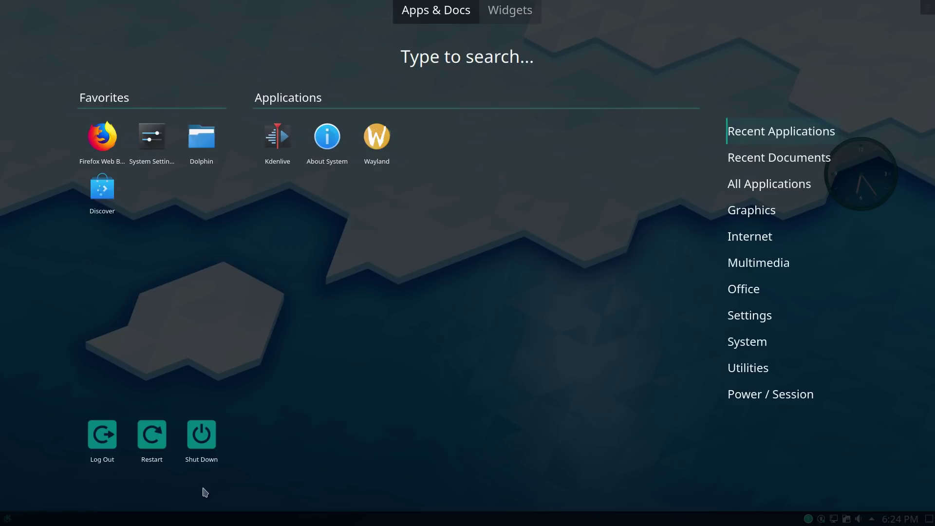
pyautogui.click(725, 214)
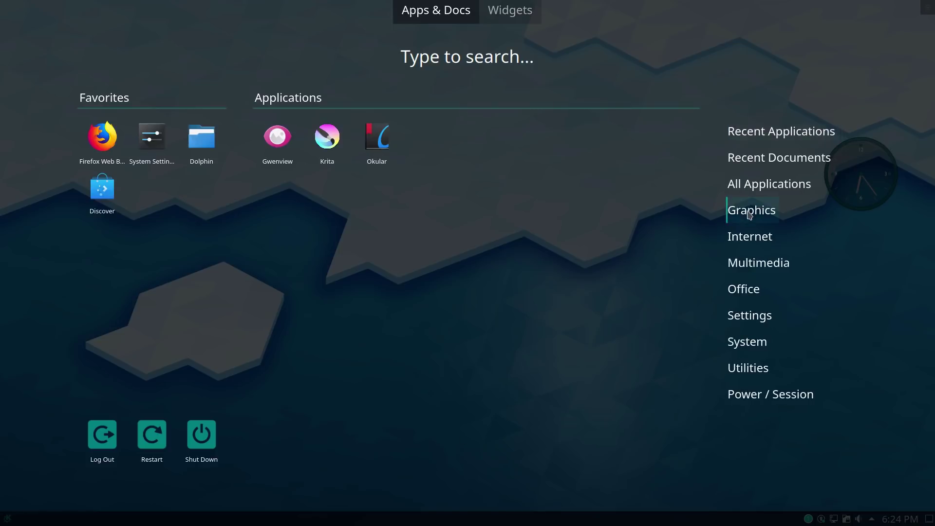
pyautogui.click(331, 144)
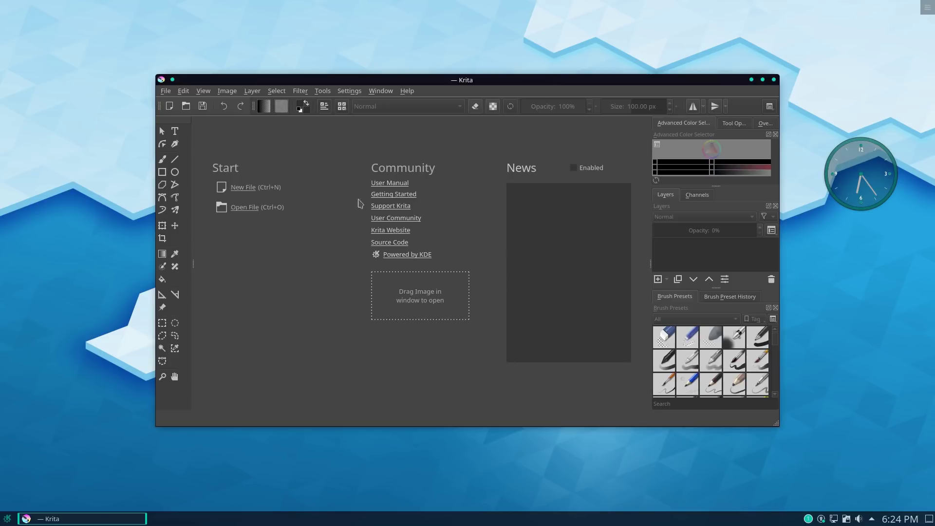
pyautogui.click(243, 188)
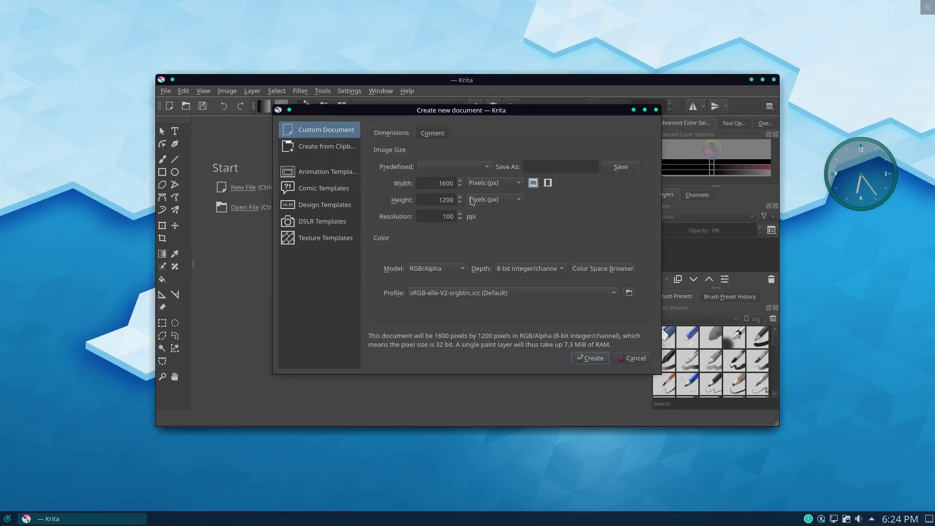
pyautogui.click(592, 358)
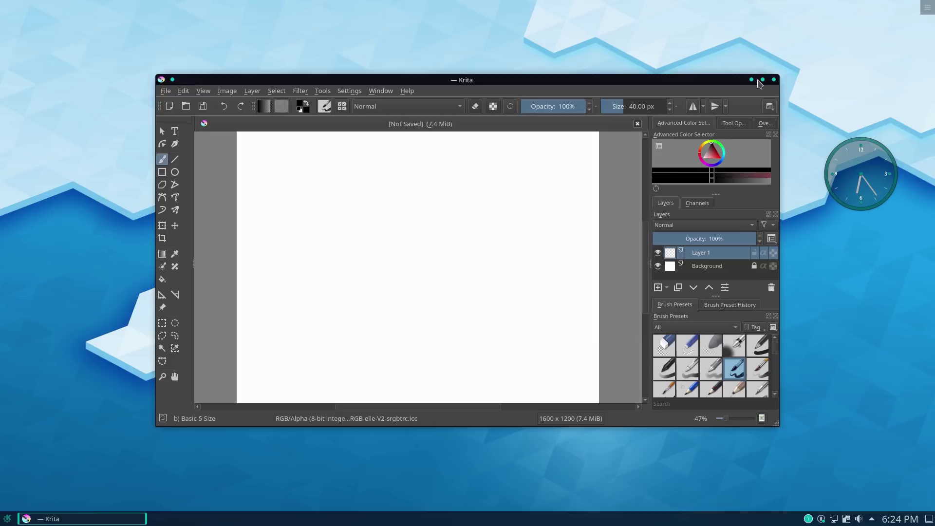
# - Maximize Krita and add a text box on the canvas reading 'This is text'
pyautogui.click(763, 78)
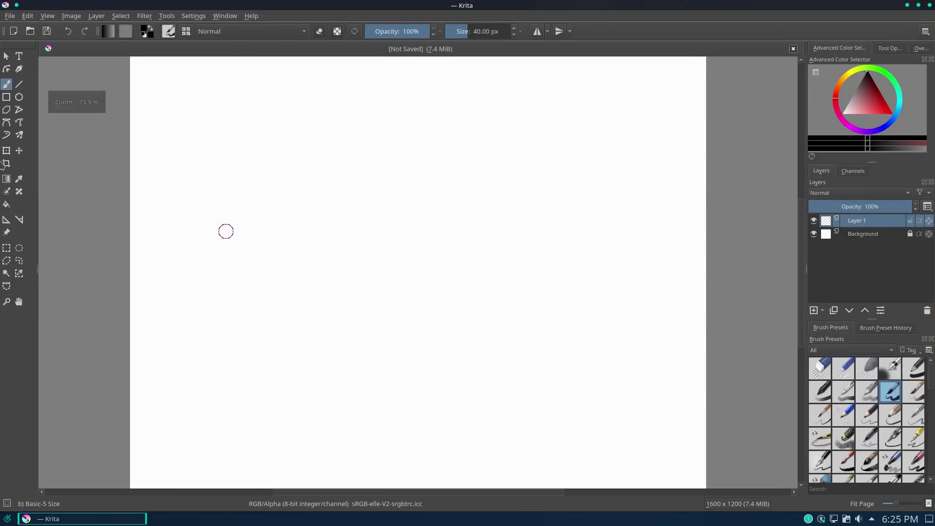
pyautogui.click(19, 58)
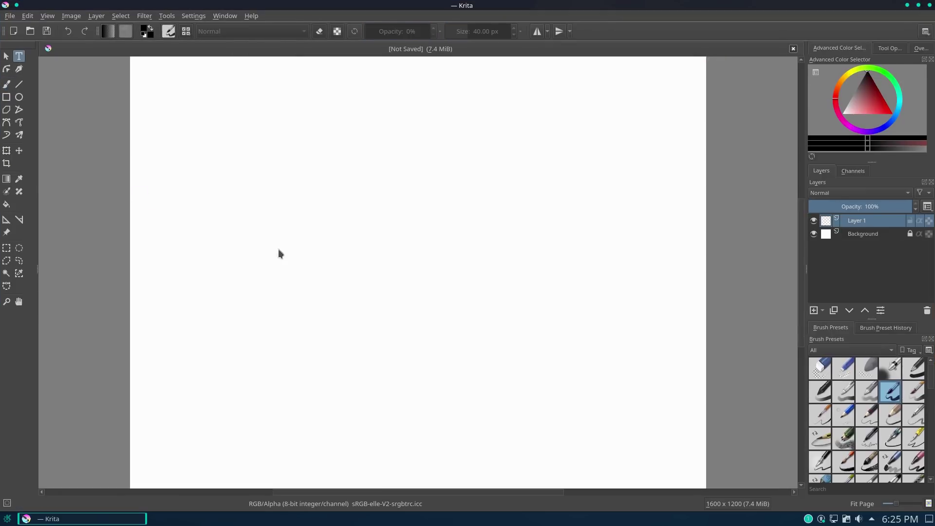
pyautogui.moveTo(324, 186); pyautogui.dragTo(405, 254)
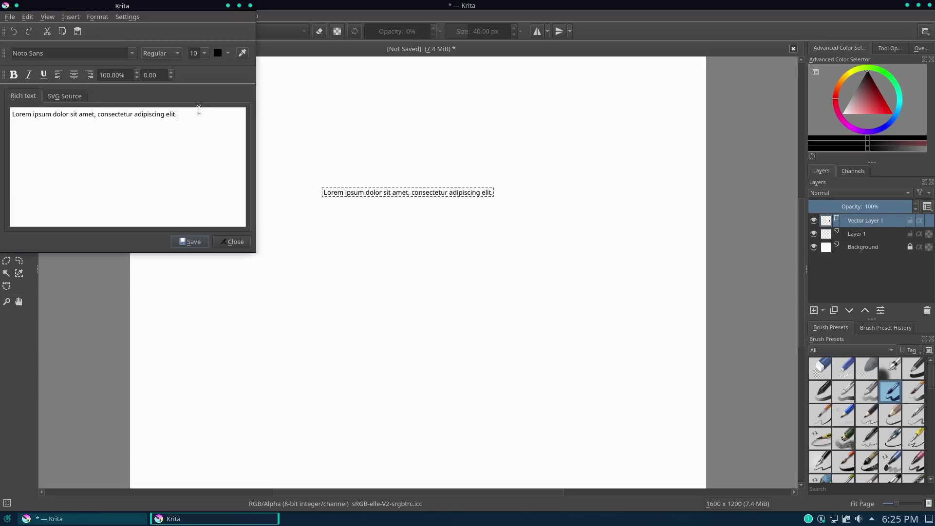
pyautogui.hotkey('ctrl', 'a')
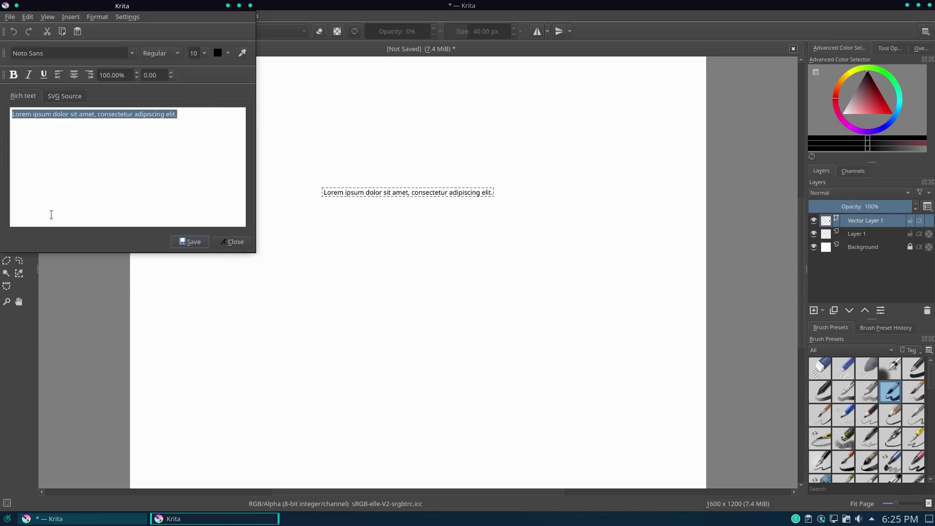
pyautogui.write('This is text')
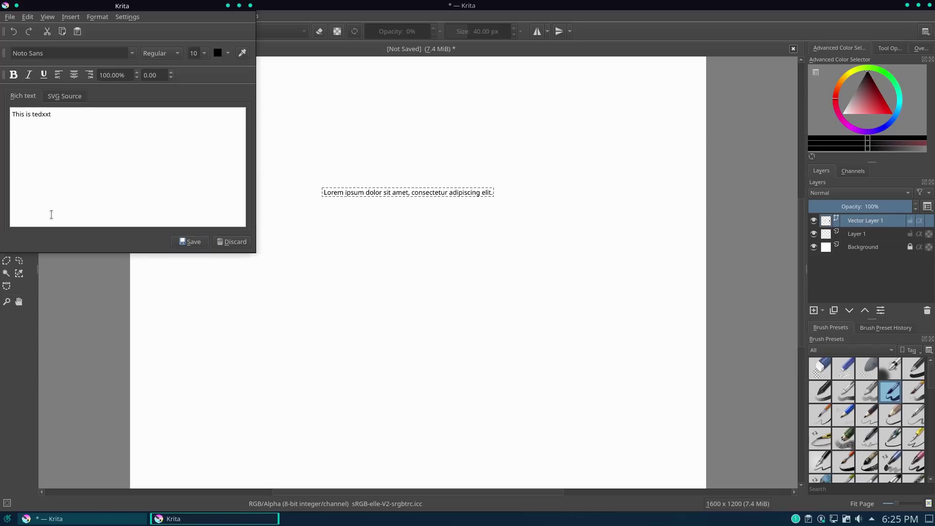
pyautogui.click(193, 241)
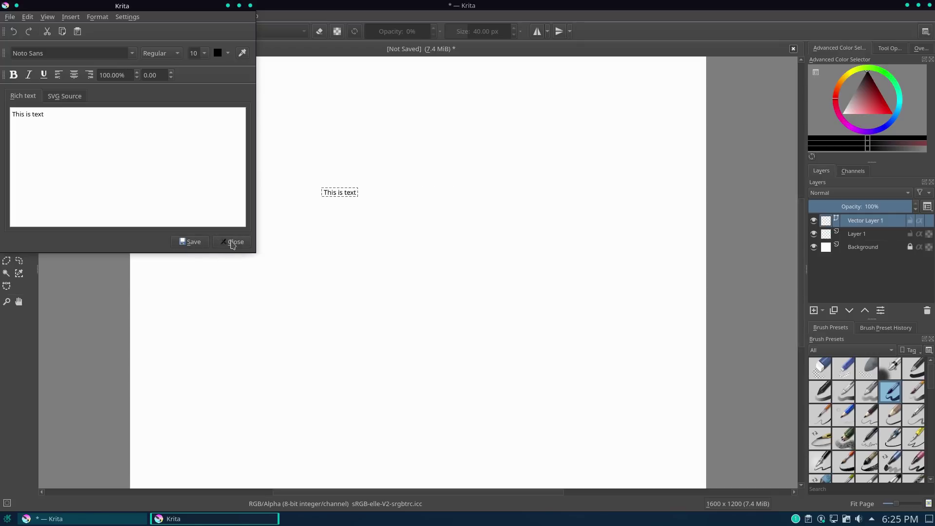
pyautogui.click(232, 242)
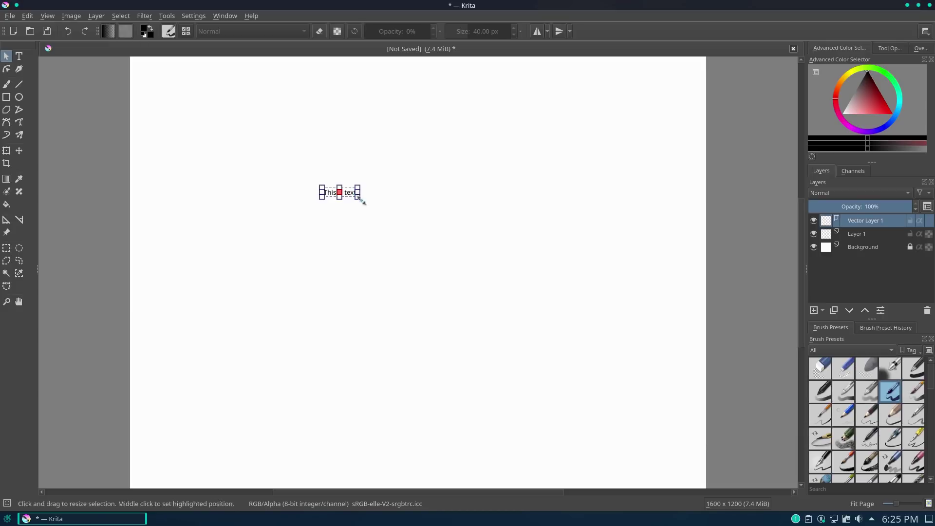
# - Reopen the 'This is text' shape in the text editor and close it unchanged
pyautogui.press('t')
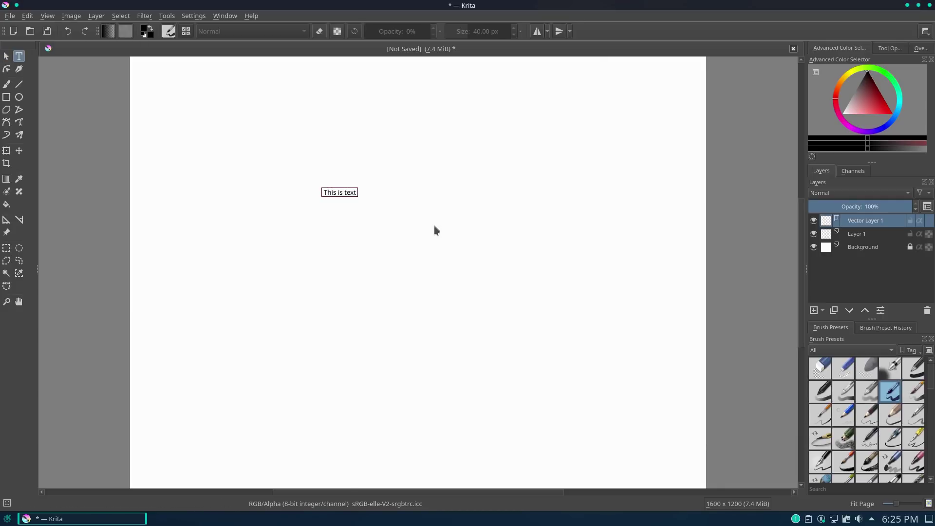
pyautogui.click(347, 192)
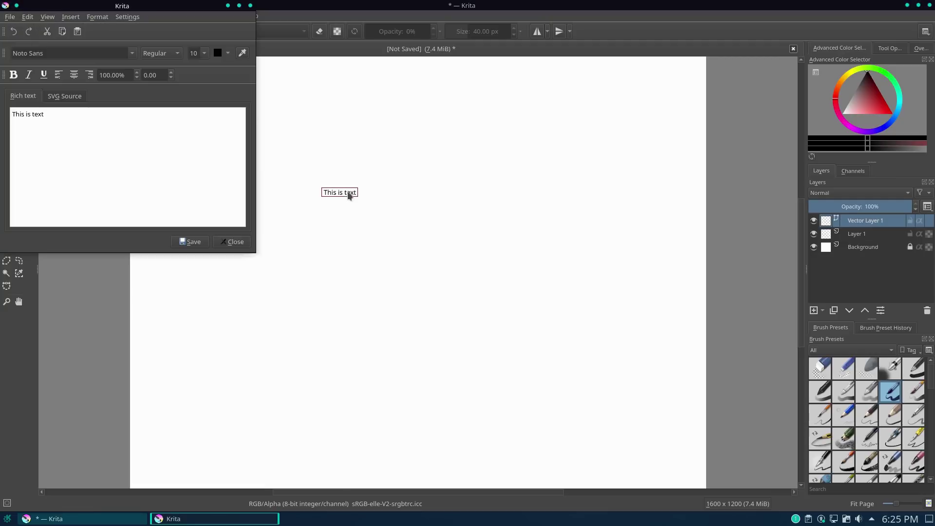
pyautogui.hotkey('ctrl', 'a')
pyautogui.click(232, 242)
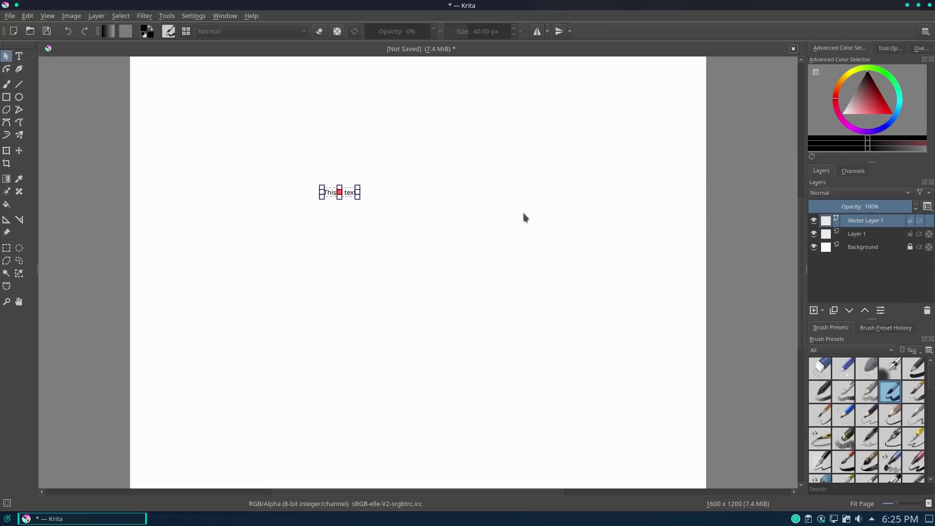
# - Close Krita without saving the drawing, then open and dismiss the application dashboard
pyautogui.click(929, 6)
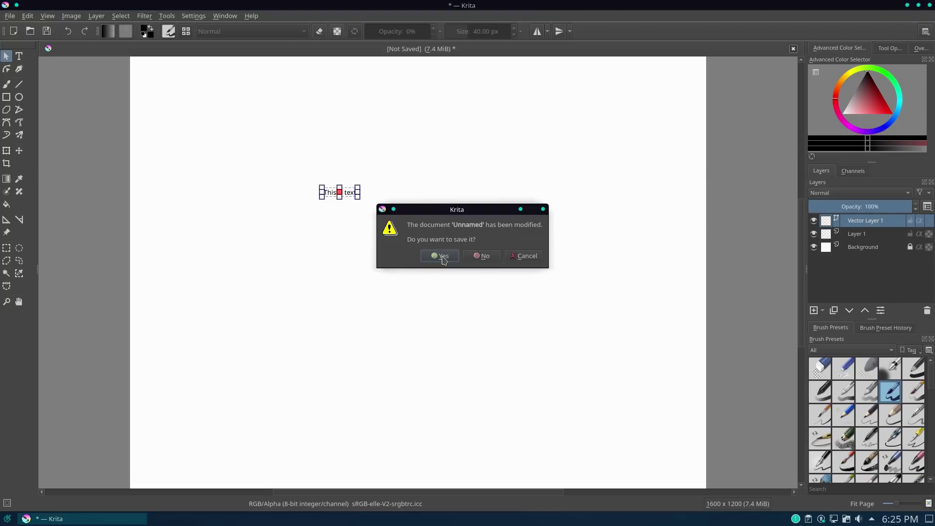
pyautogui.click(484, 257)
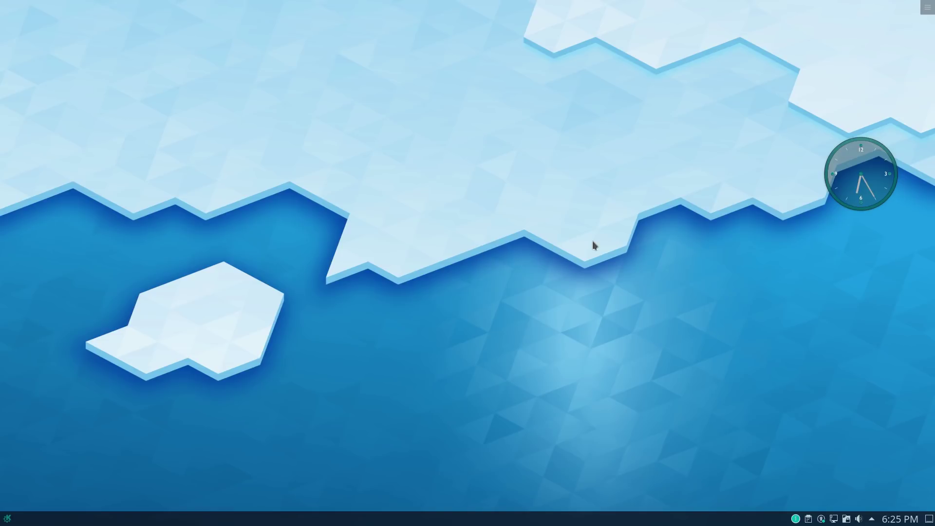
pyautogui.click(7, 518)
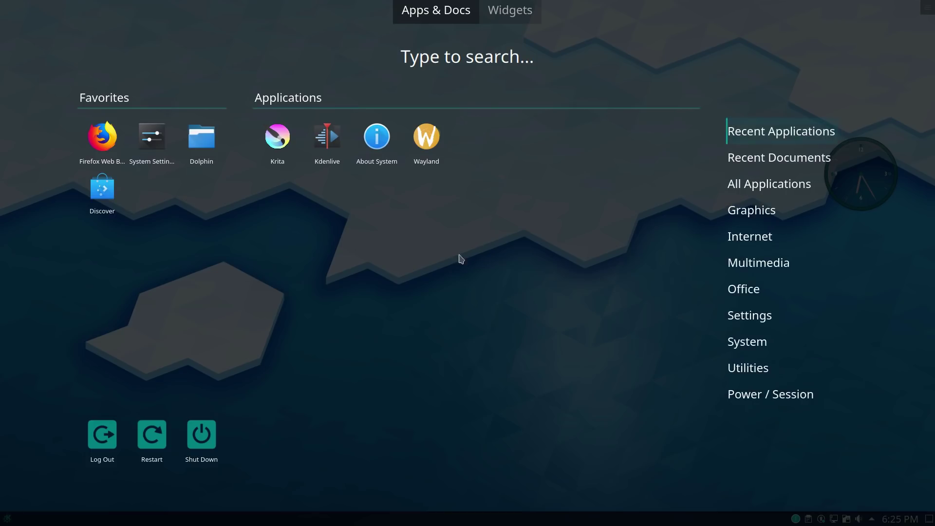
pyautogui.click(785, 54)
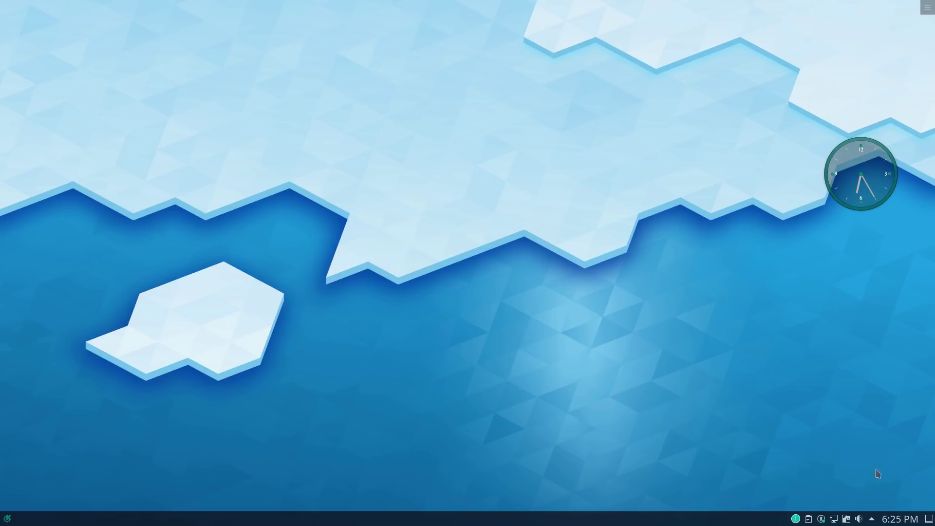